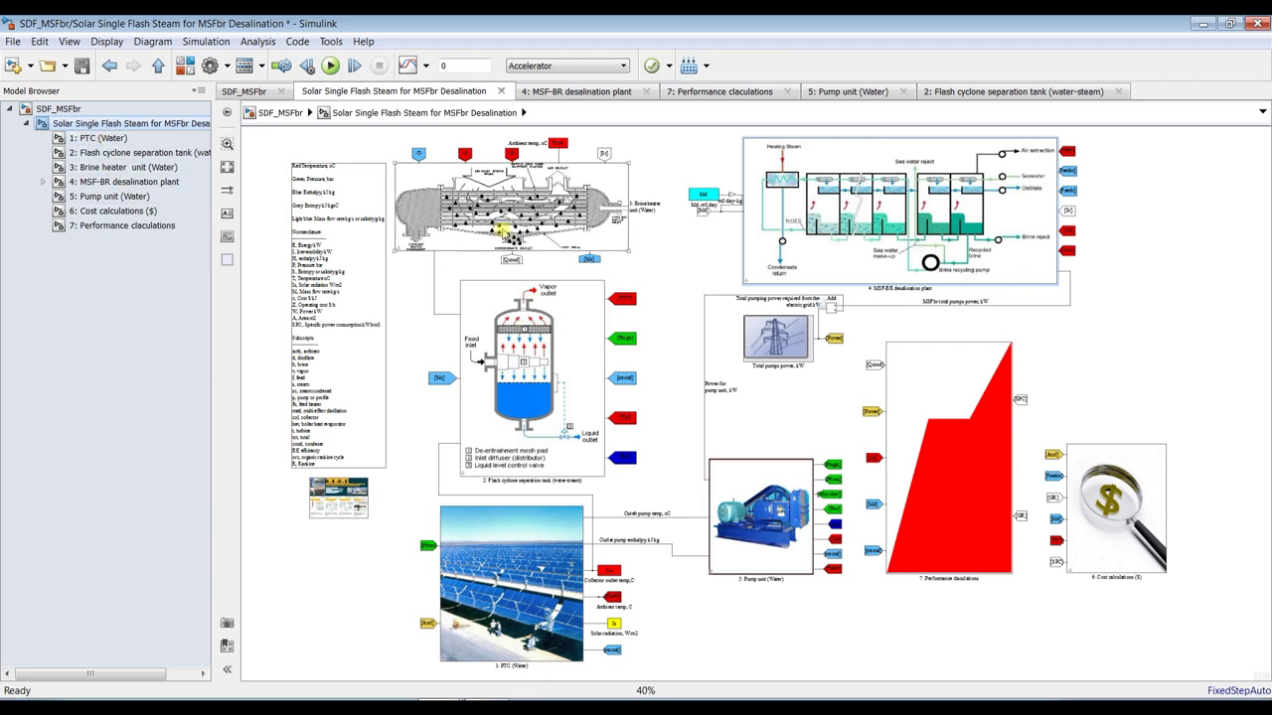
# Set the hydraulic mass flow rate of the PTC (Water) block to 1 kg/s and apply it.
pyautogui.doubleClick(502, 549)
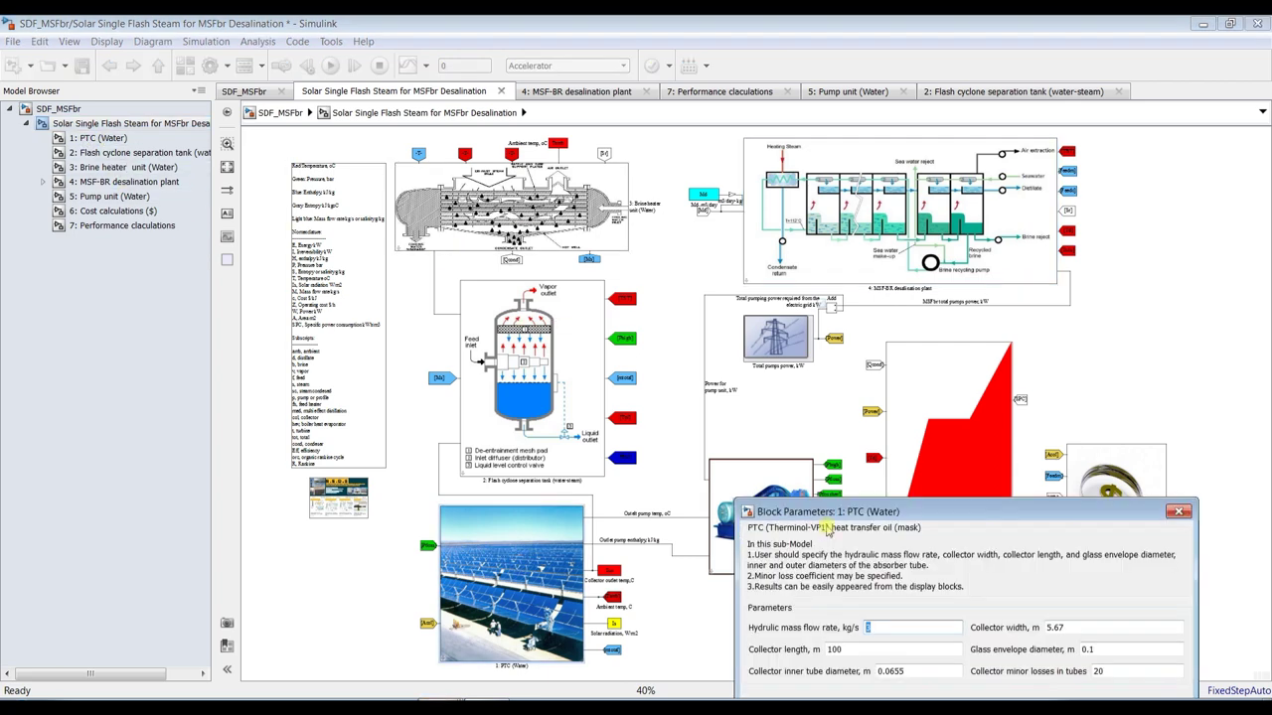
pyautogui.moveTo(840, 514); pyautogui.dragTo(651, 250)
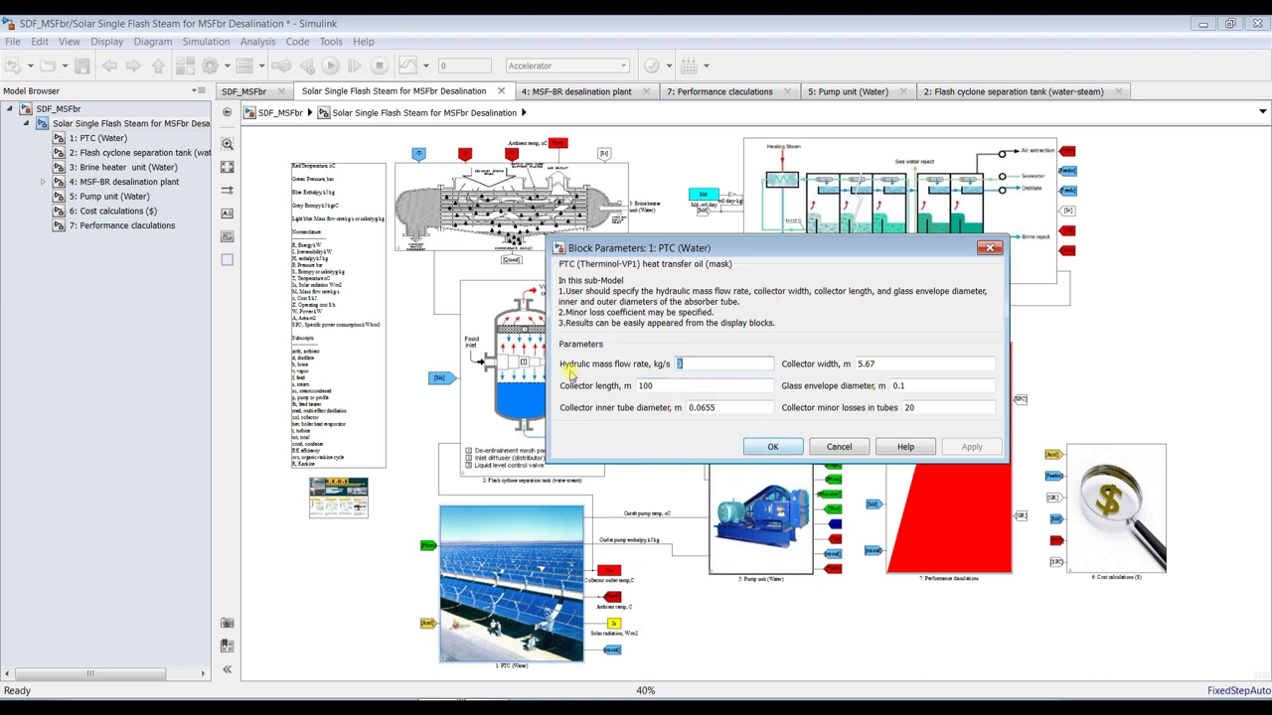
pyautogui.write('1')
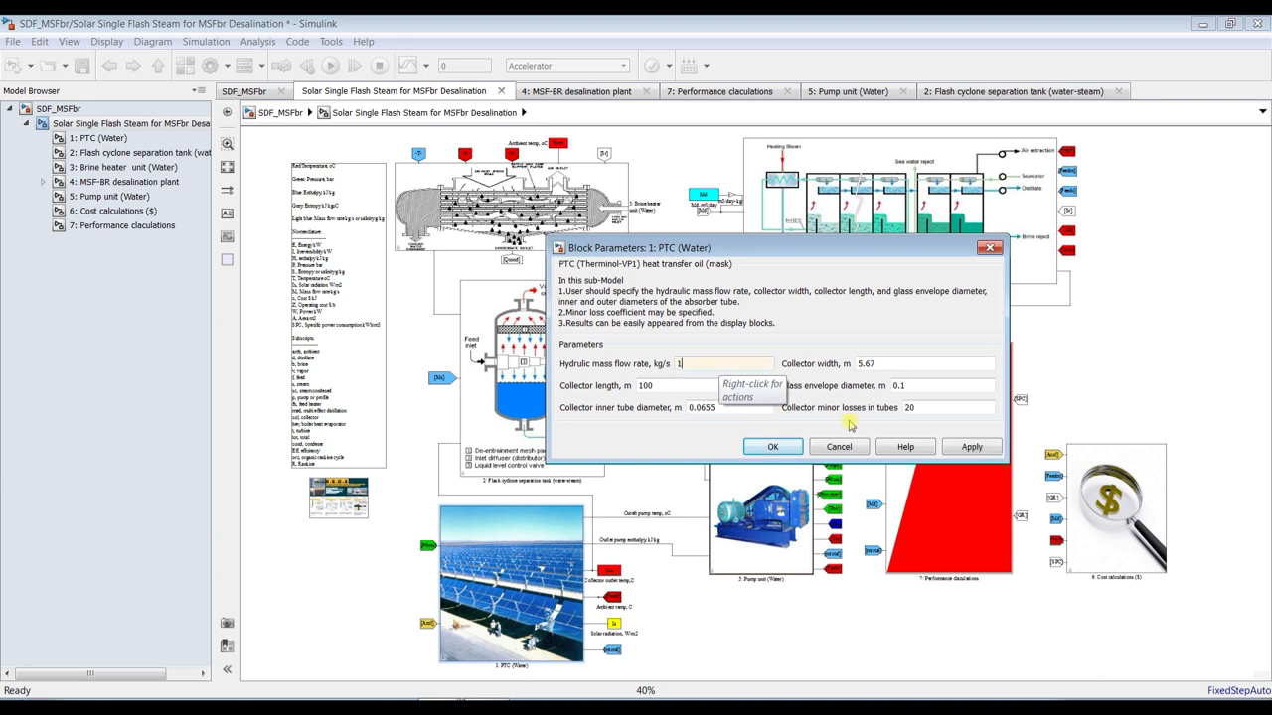
pyautogui.click(972, 447)
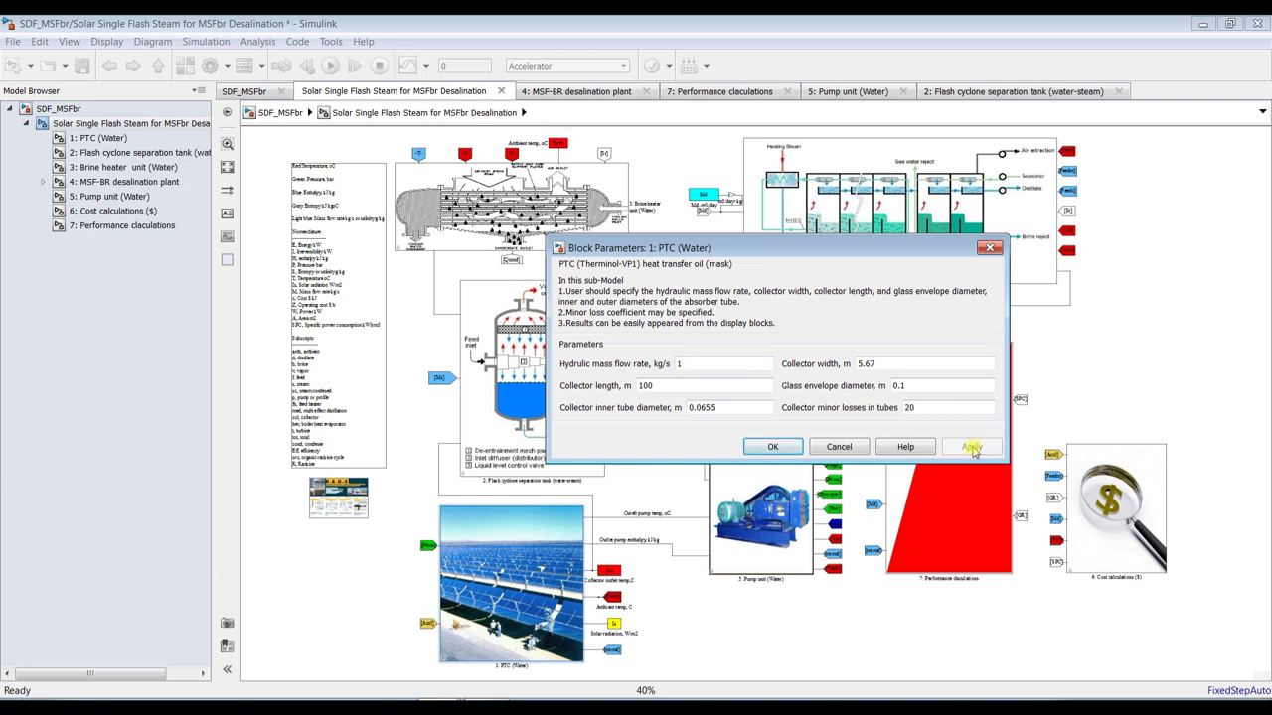
pyautogui.click(771, 449)
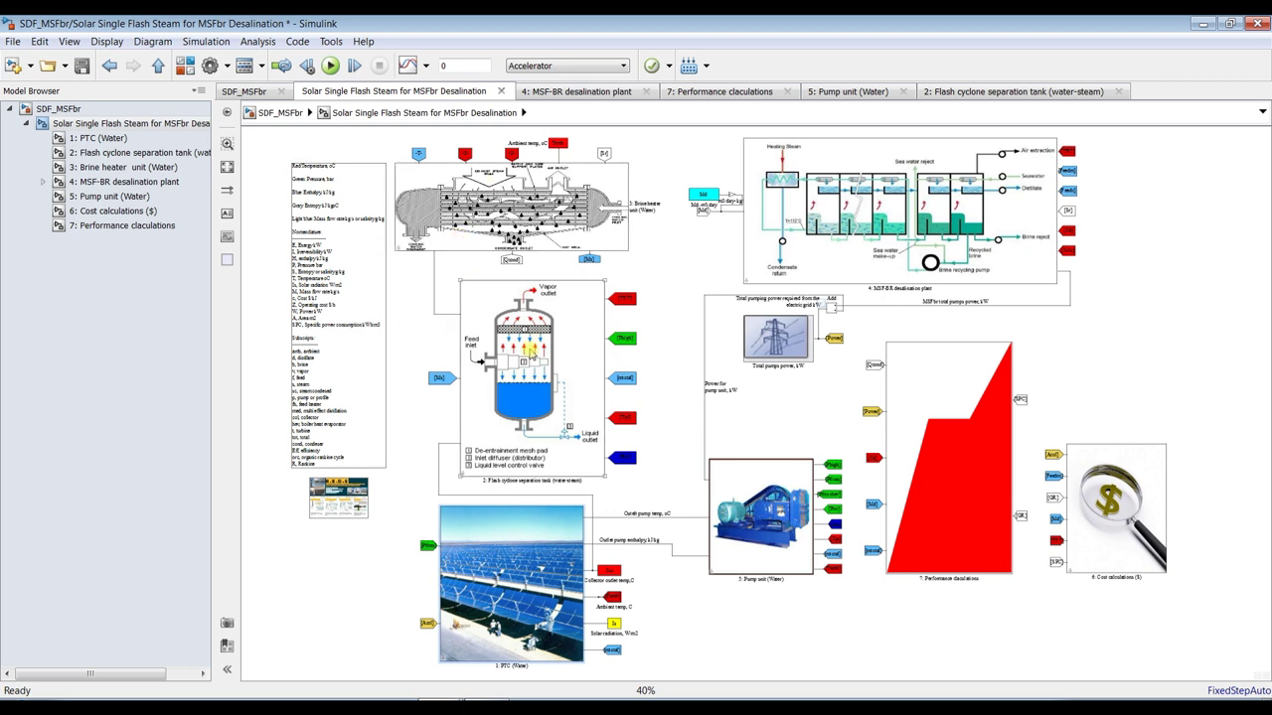
# Review the mask parameters of the flash cyclone separation tank and the brine heater unit.
pyautogui.doubleClick(530, 348)
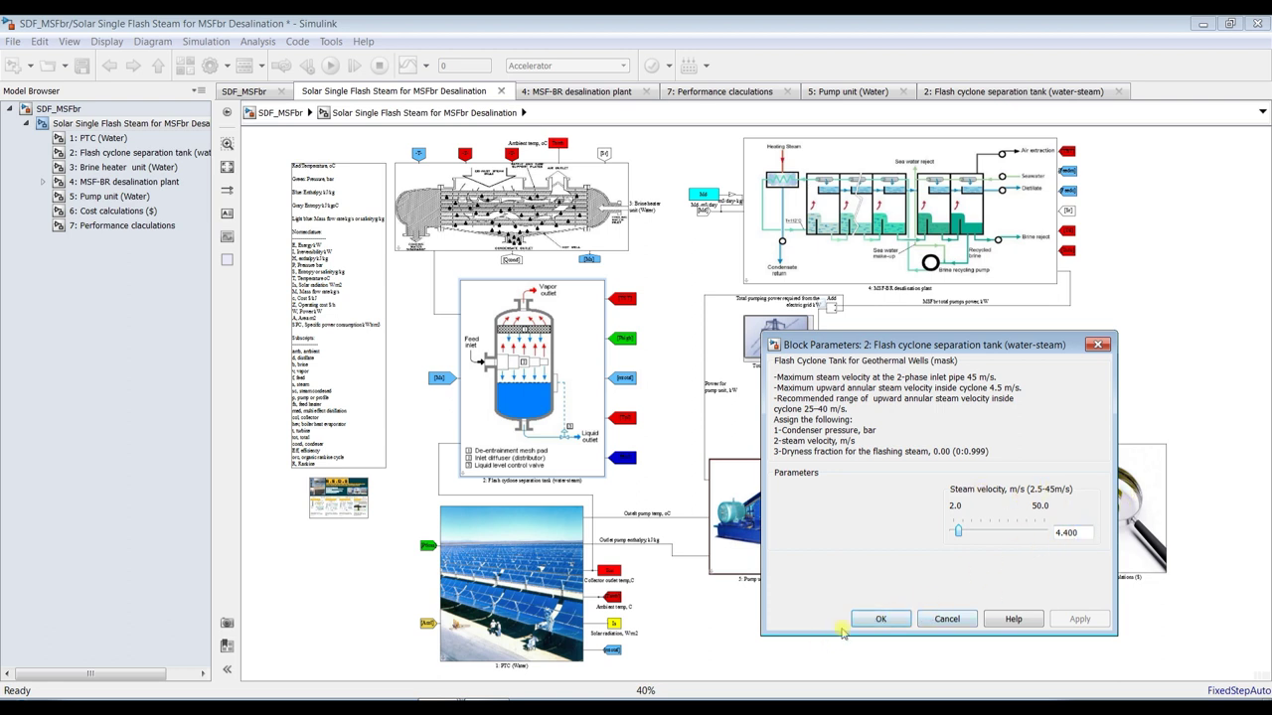
pyautogui.click(874, 619)
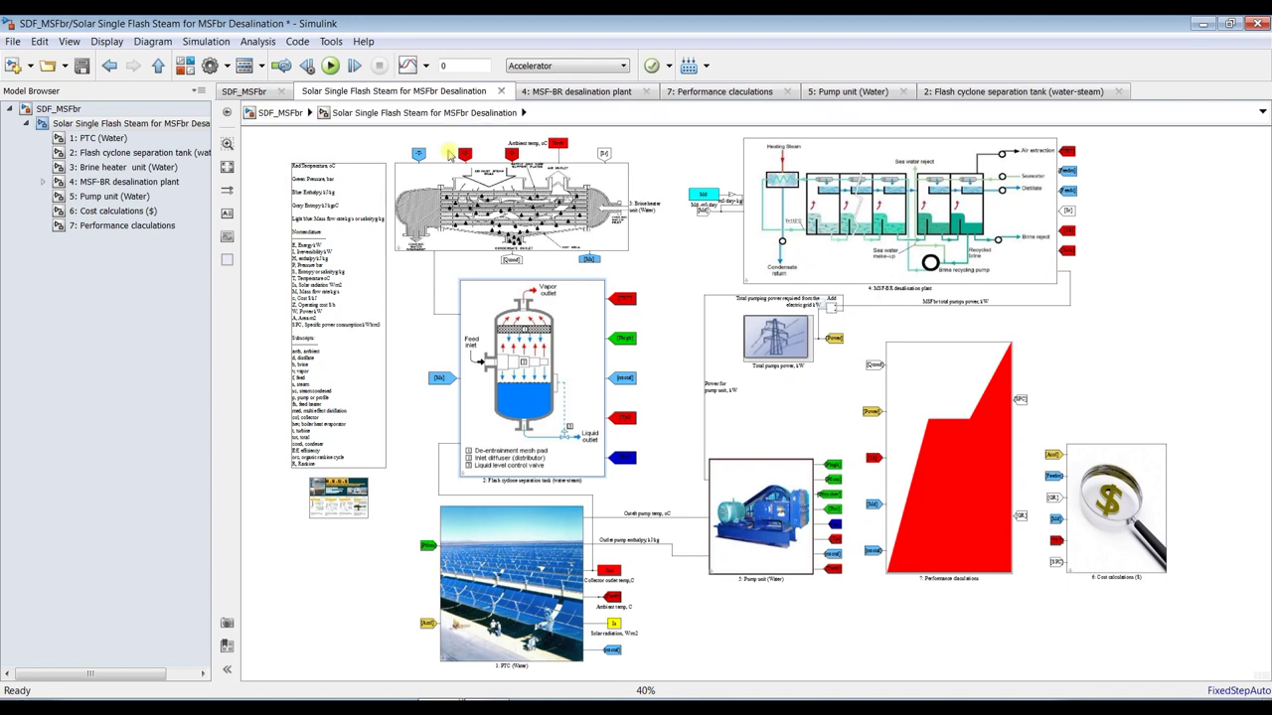
pyautogui.doubleClick(497, 200)
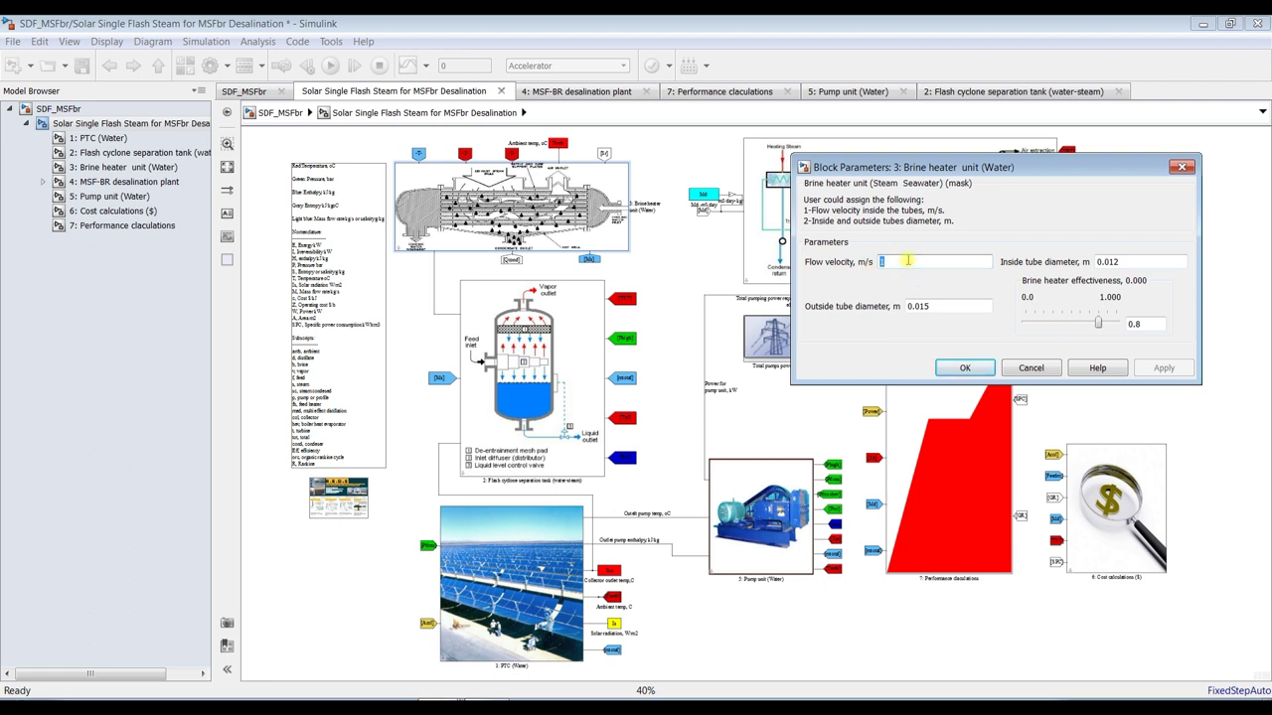
pyautogui.doubleClick(1134, 261)
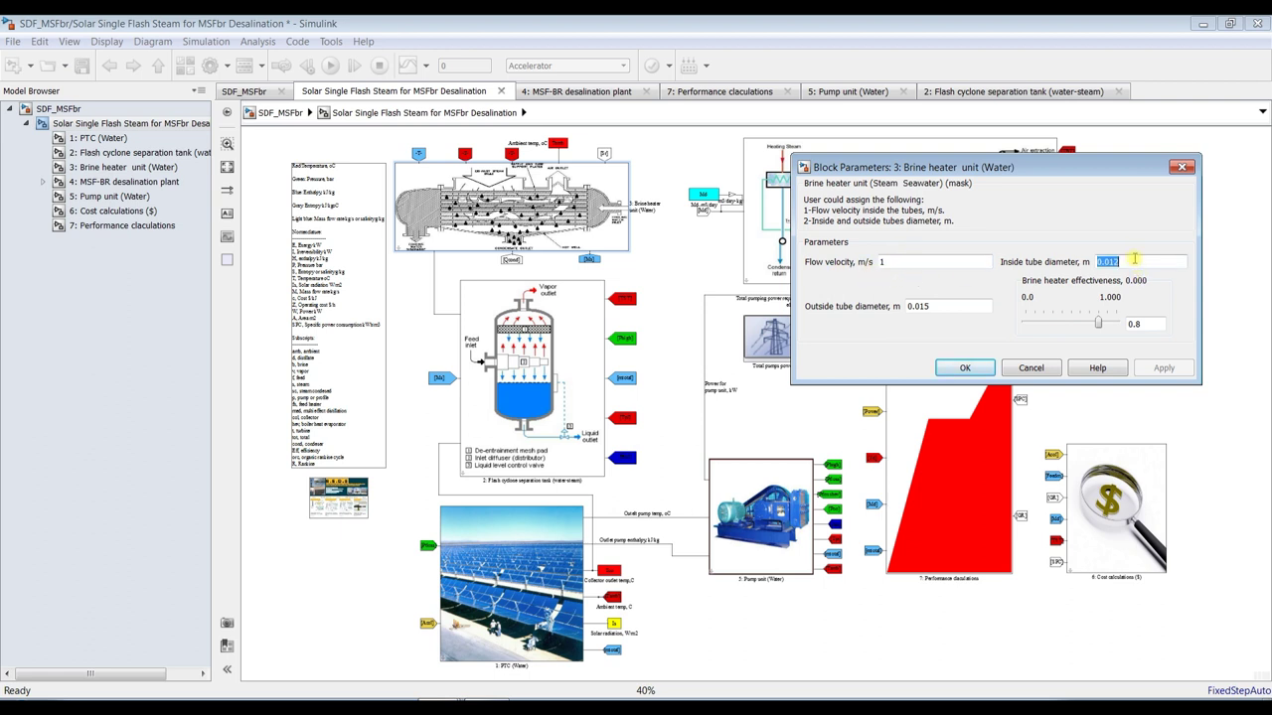
pyautogui.doubleClick(1149, 324)
pyautogui.click(956, 370)
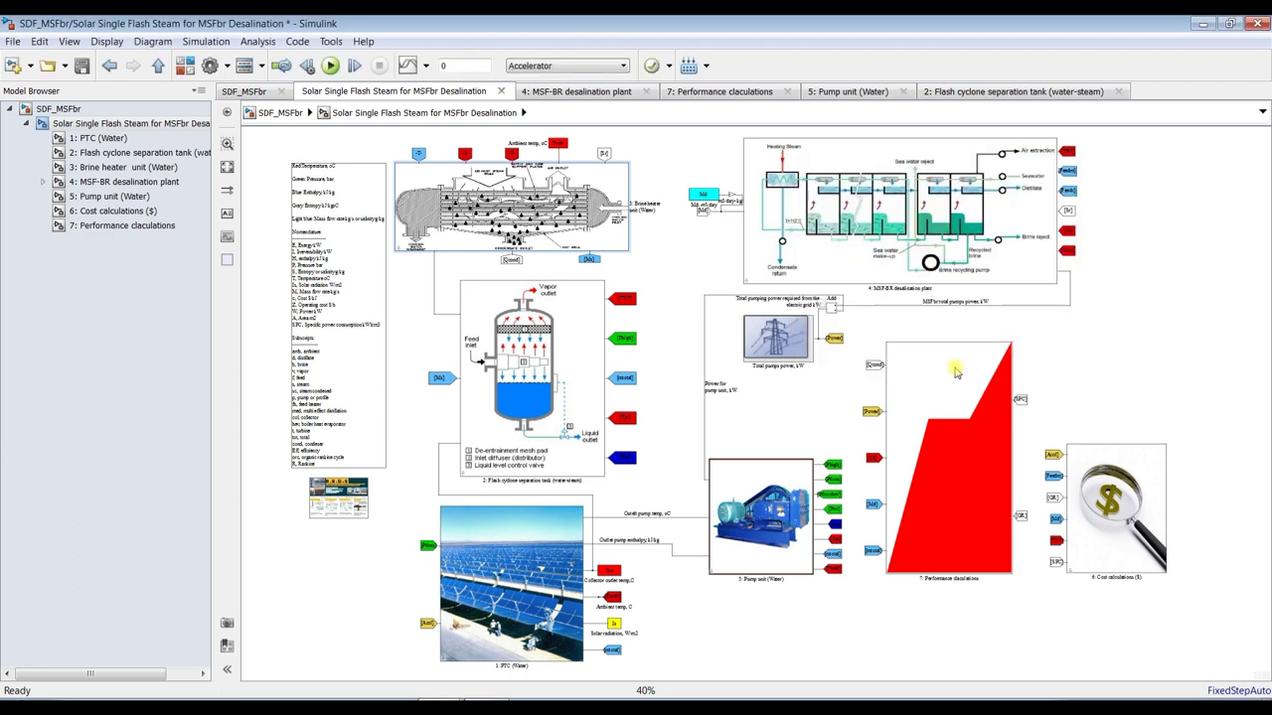
# In the MSF-BR desalination plant parameters, set the sea water temperature to 22 °C and the top brine temperature to 115 °C.
pyautogui.click(822, 211)
pyautogui.doubleClick(817, 179)
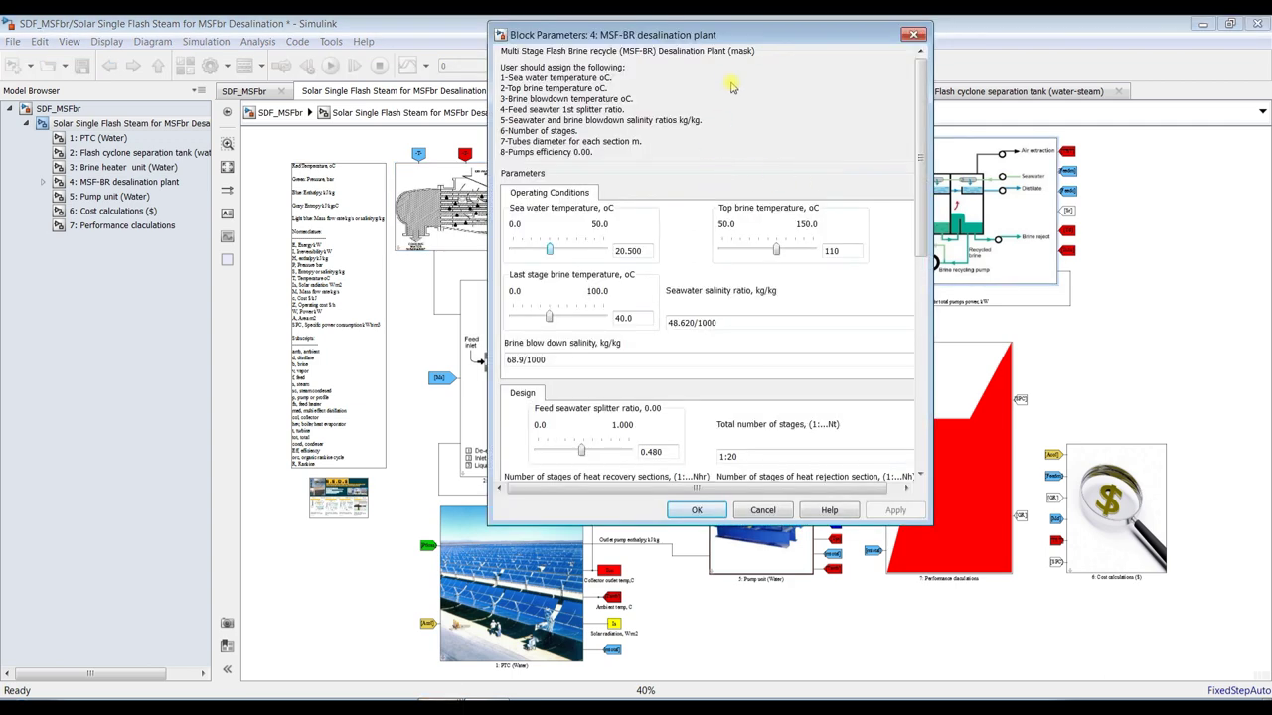
pyautogui.moveTo(702, 36); pyautogui.dragTo(534, 82)
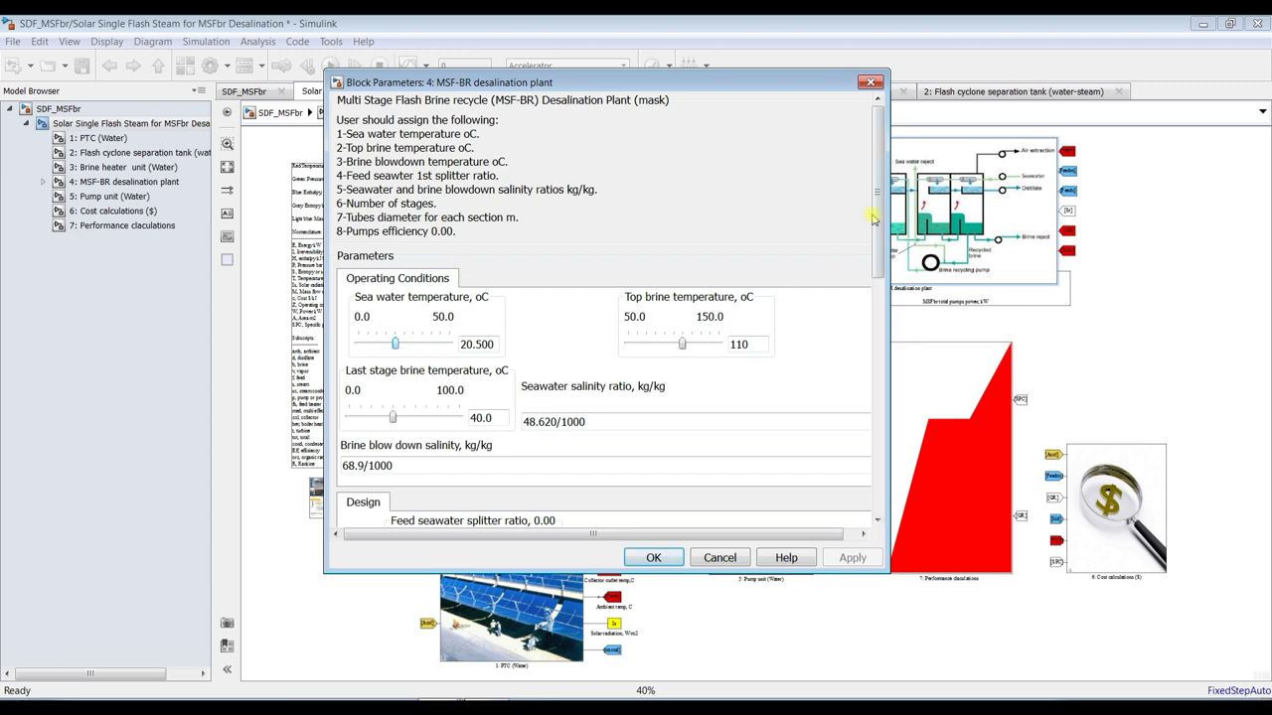
pyautogui.moveTo(878, 221)
pyautogui.mouseDown()
pyautogui.moveTo(878, 392)
pyautogui.moveTo(876, 234)
pyautogui.mouseUp()
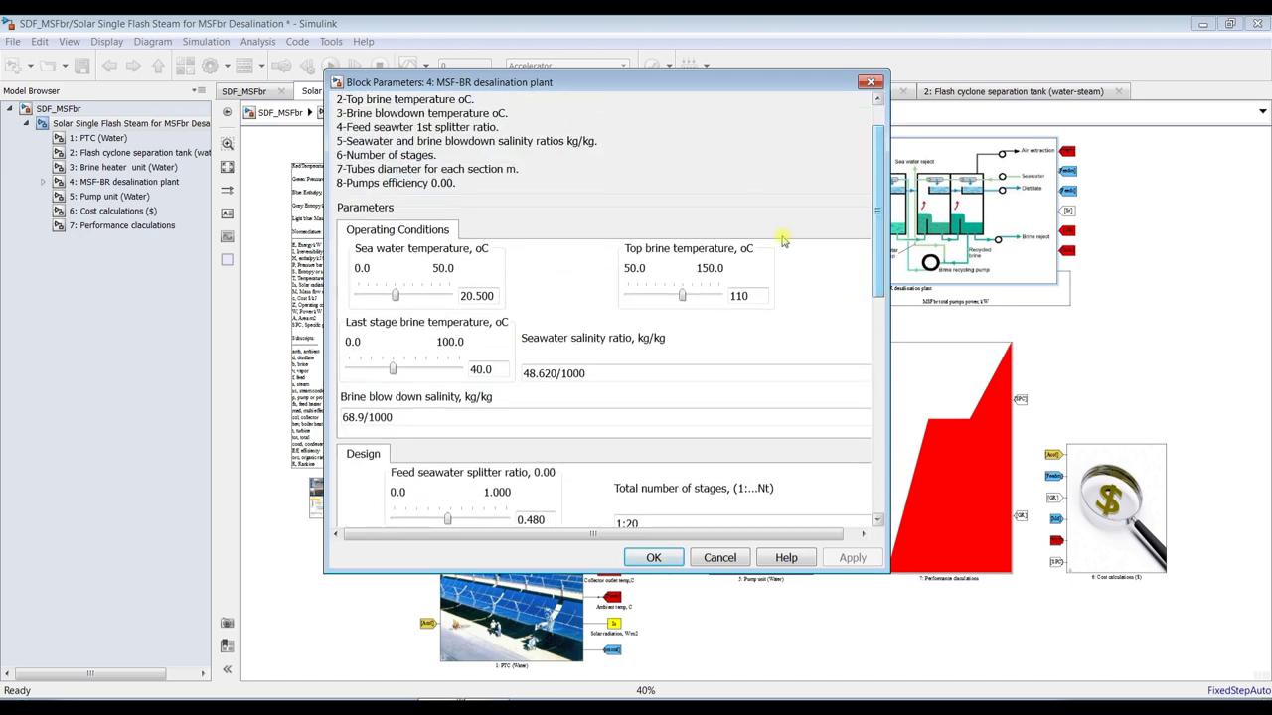
pyautogui.doubleClick(487, 295)
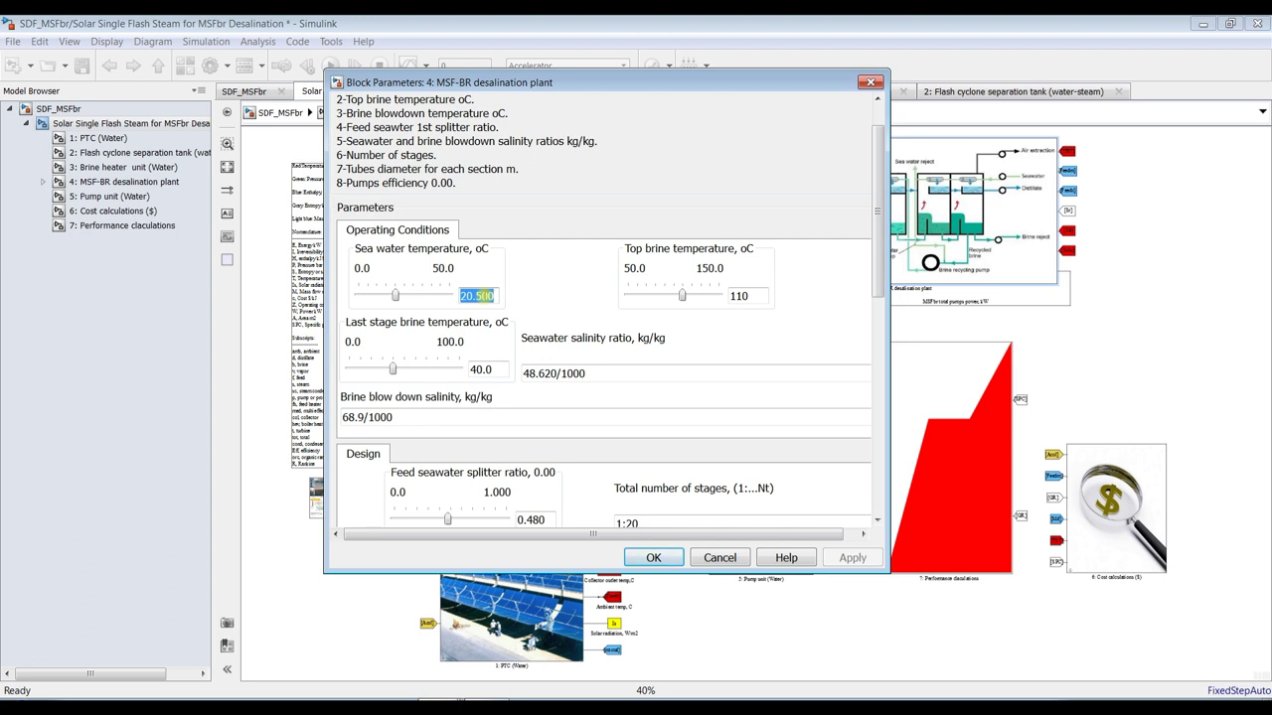
pyautogui.write('22')
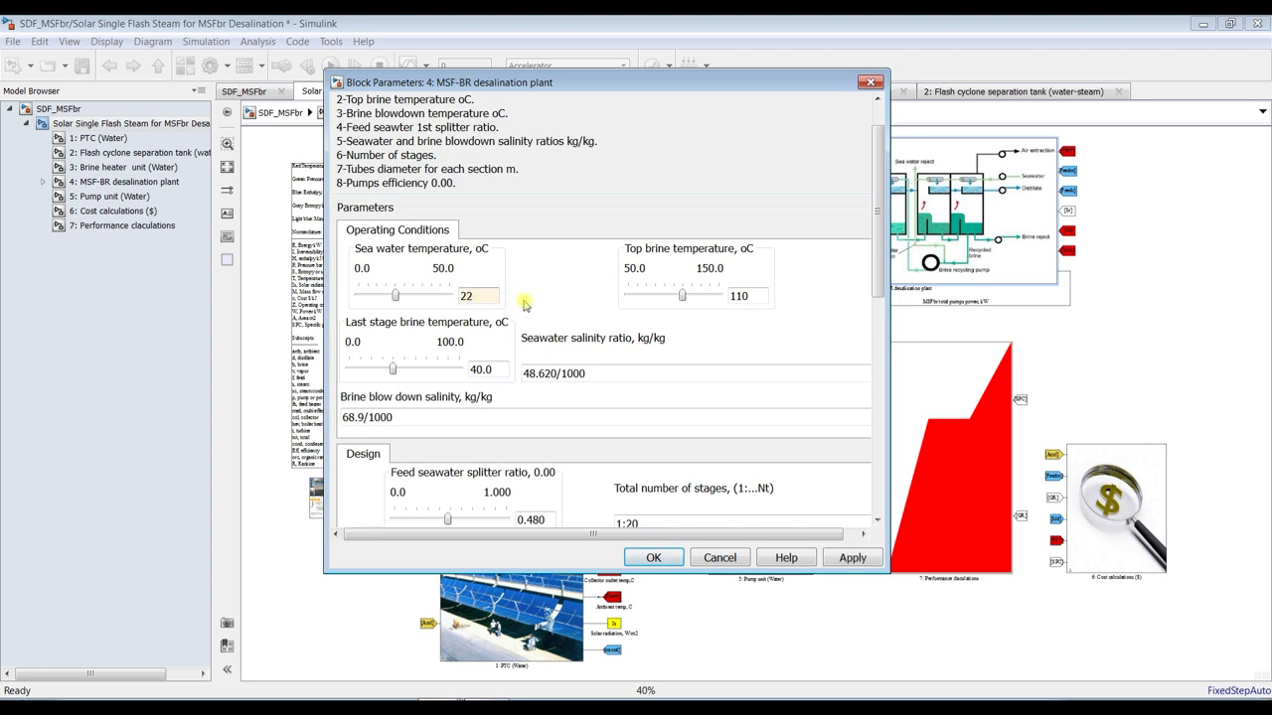
pyautogui.doubleClick(753, 296)
pyautogui.write('11')
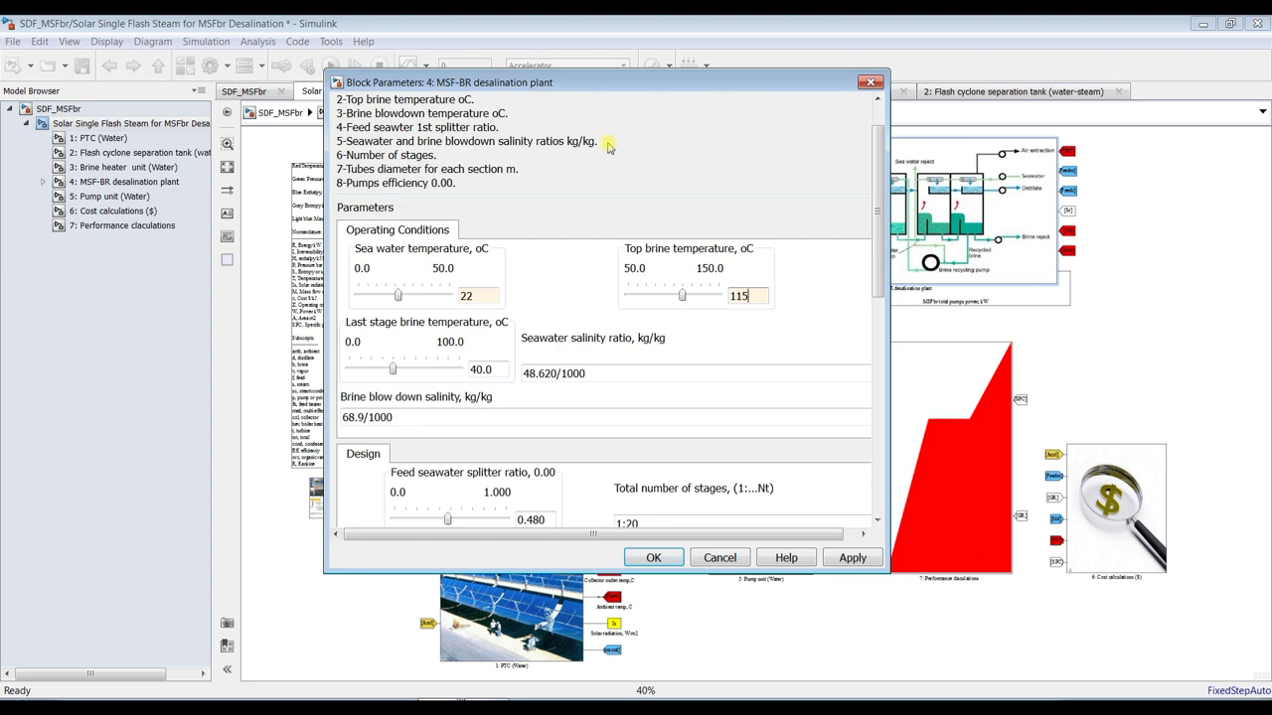
# Apply the two temperature changes and set the last stage brine temperature to 35 °C.
pyautogui.doubleClick(490, 369)
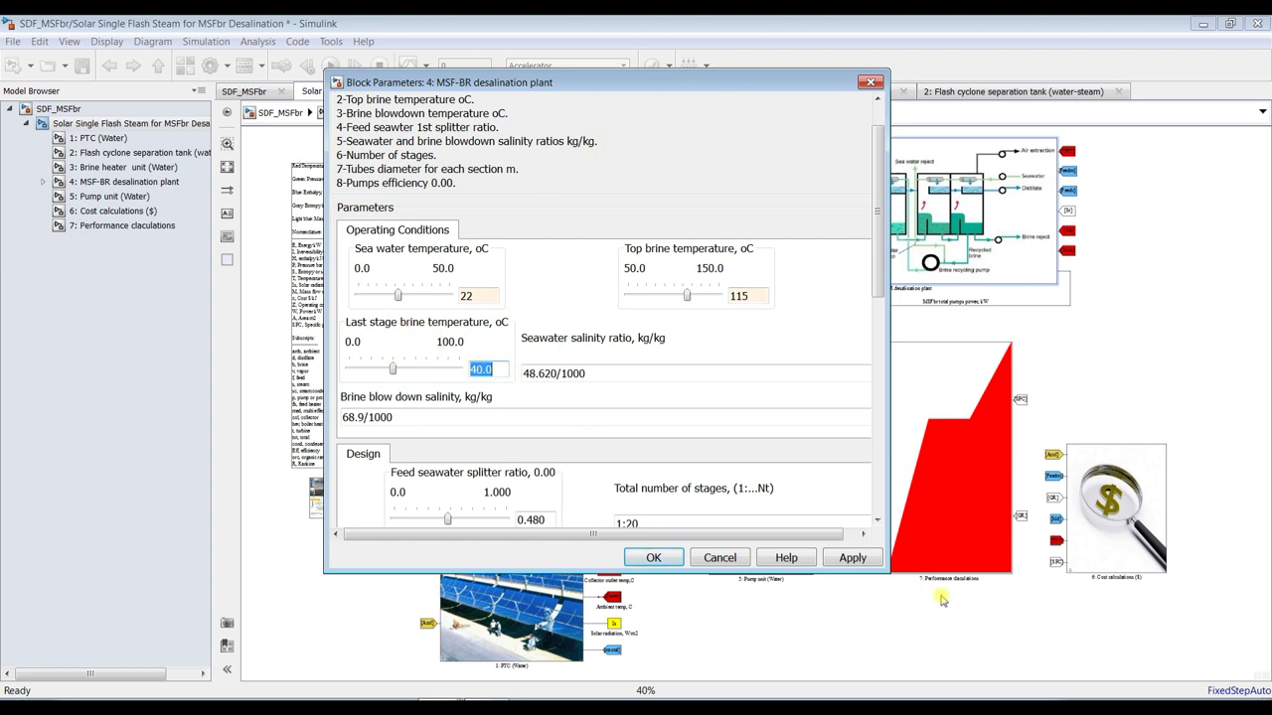
pyautogui.click(852, 557)
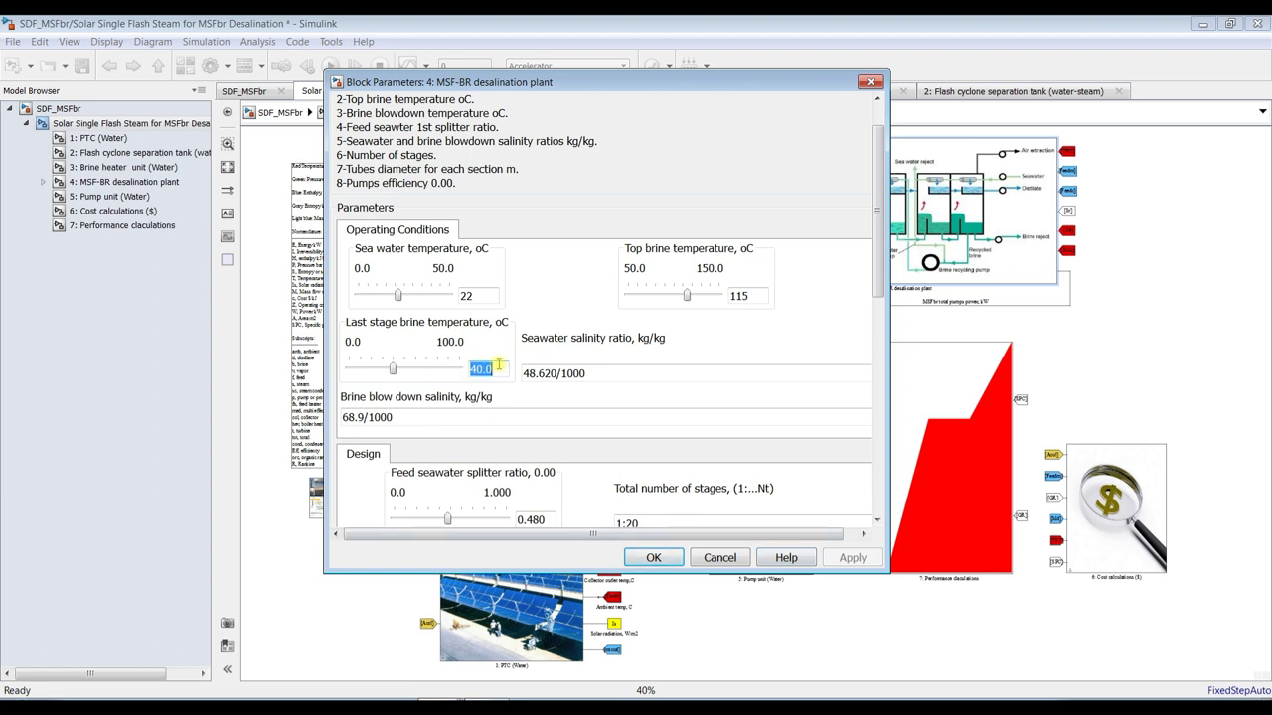
pyautogui.write('35')
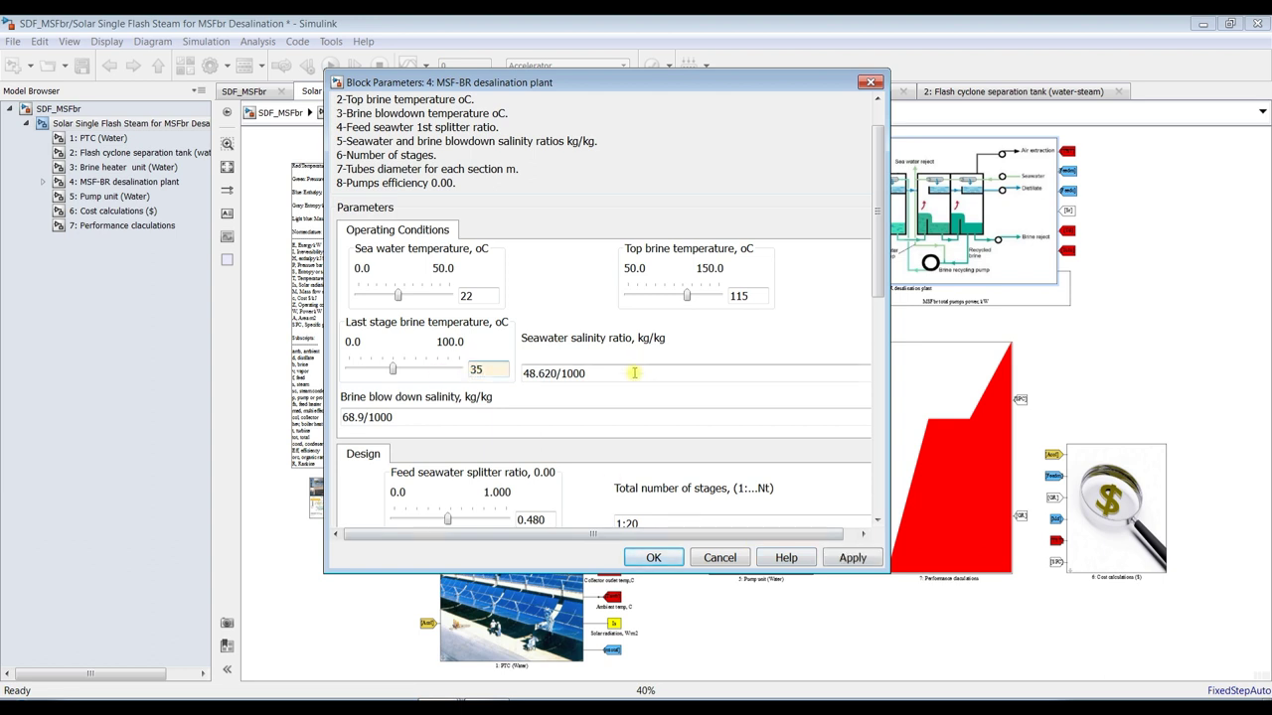
# Set the seawater salinity ratio to 45/1000 and the brine blow down salinity to 65/1000 kg/kg.
pyautogui.click(634, 374)
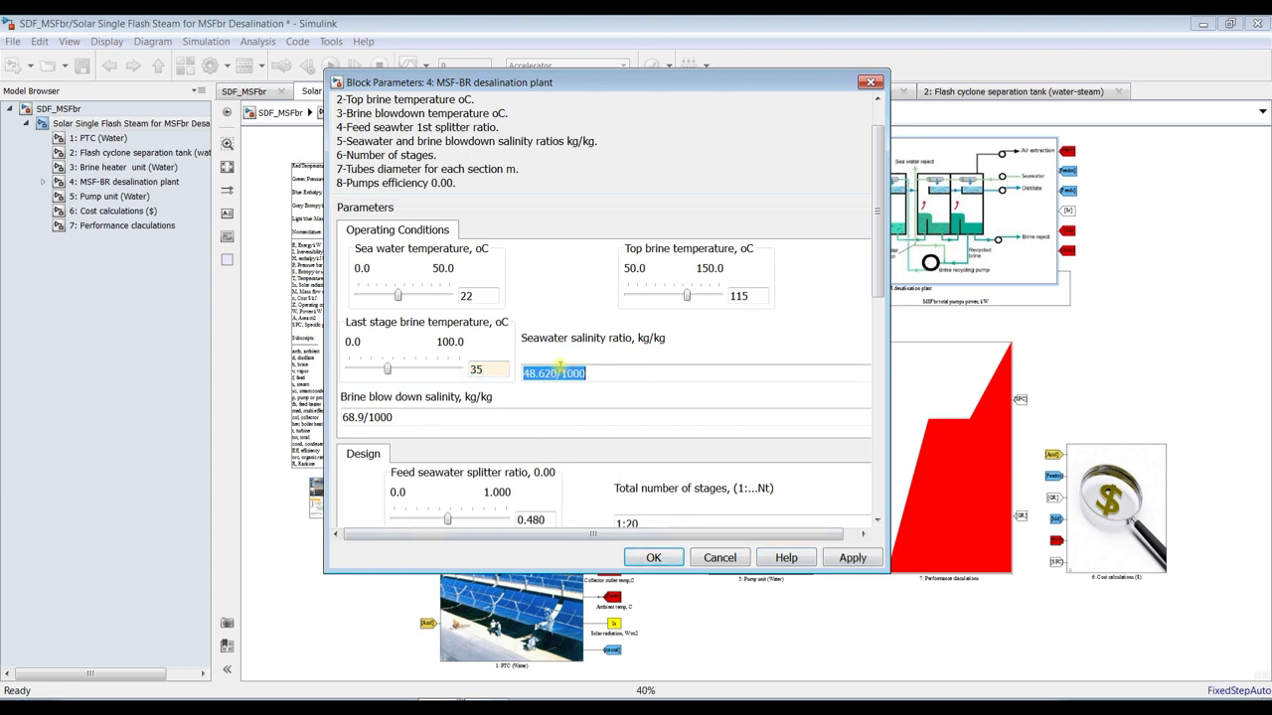
pyautogui.moveTo(523, 374); pyautogui.dragTo(558, 370)
pyautogui.write('45')
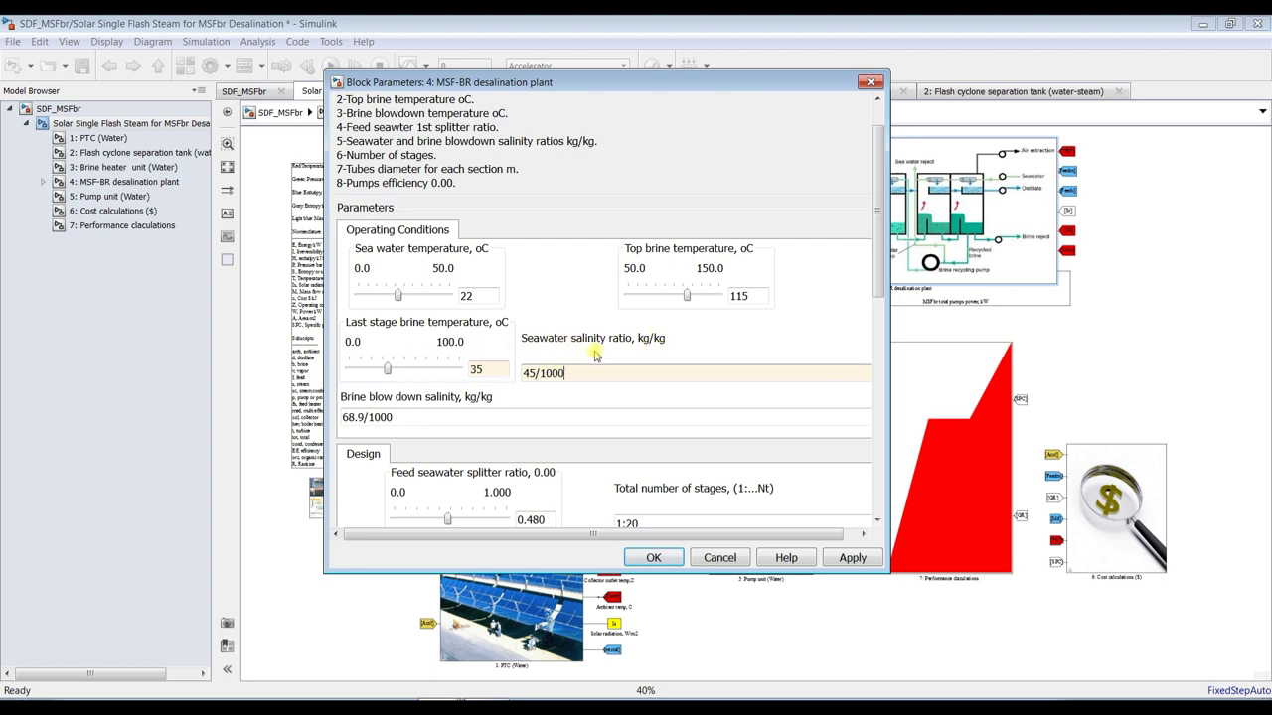
pyautogui.click(392, 430)
pyautogui.click(343, 417)
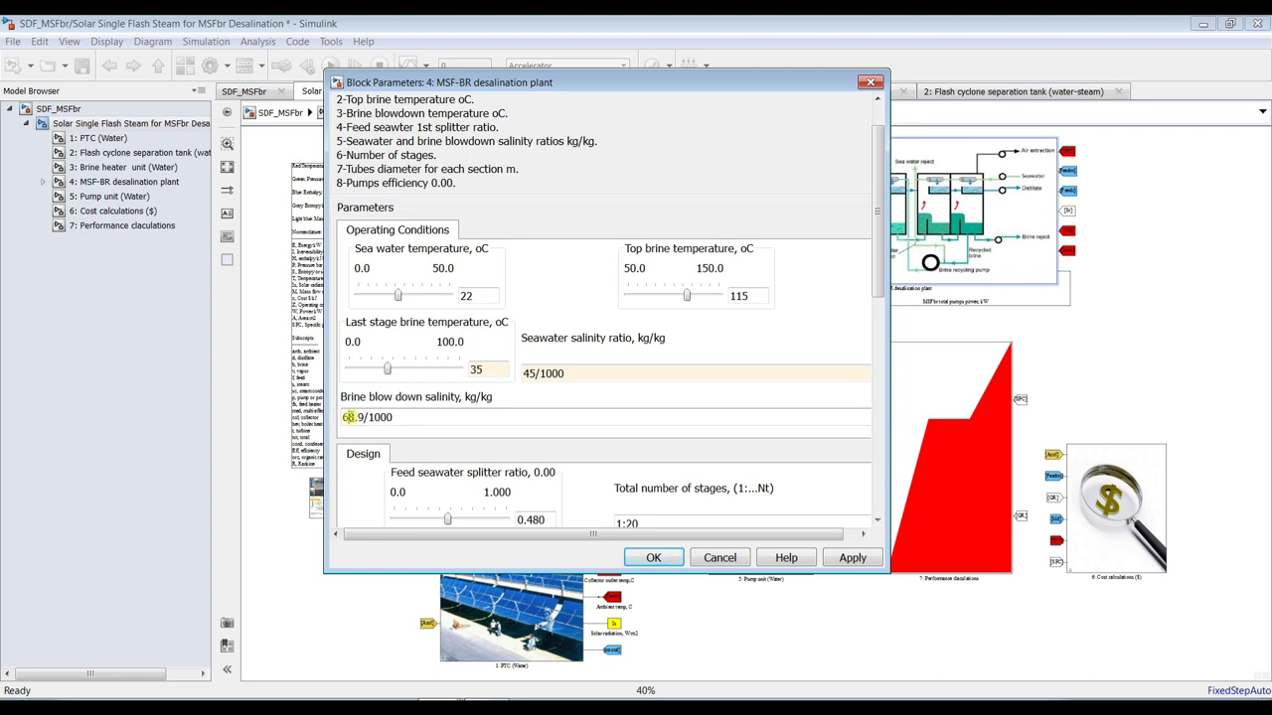
pyautogui.write('5')
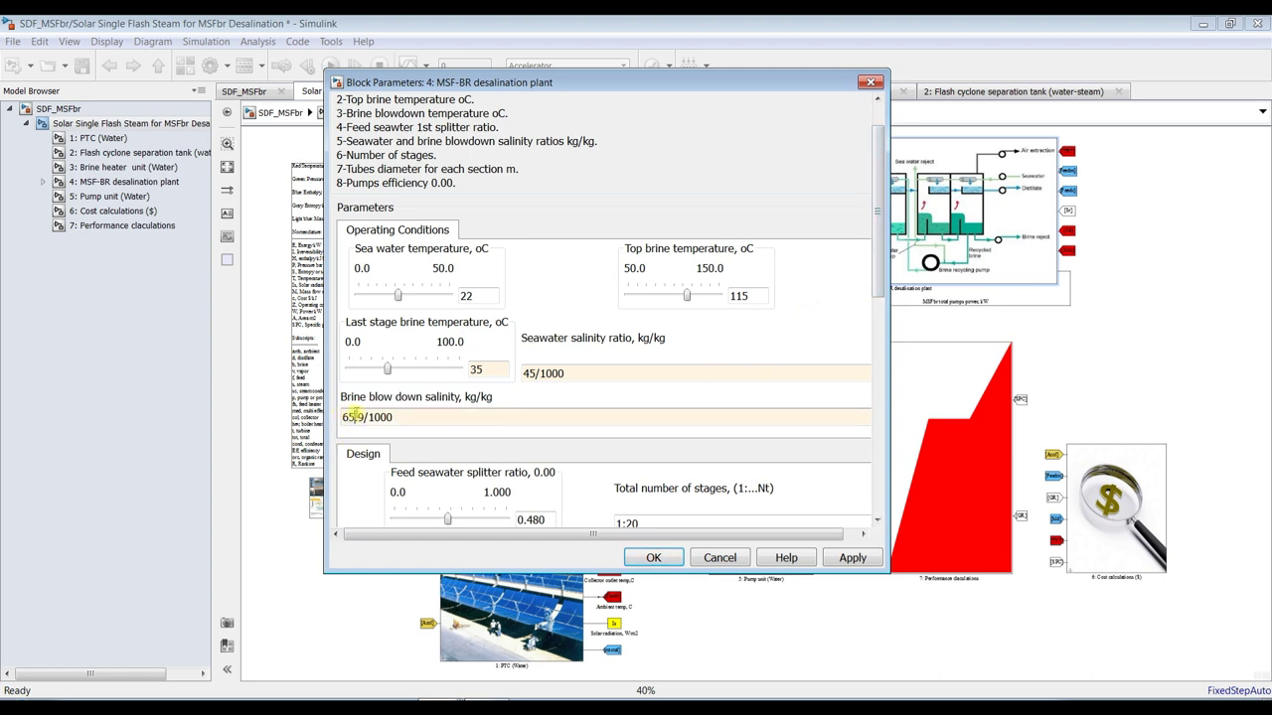
pyautogui.press('Delete')
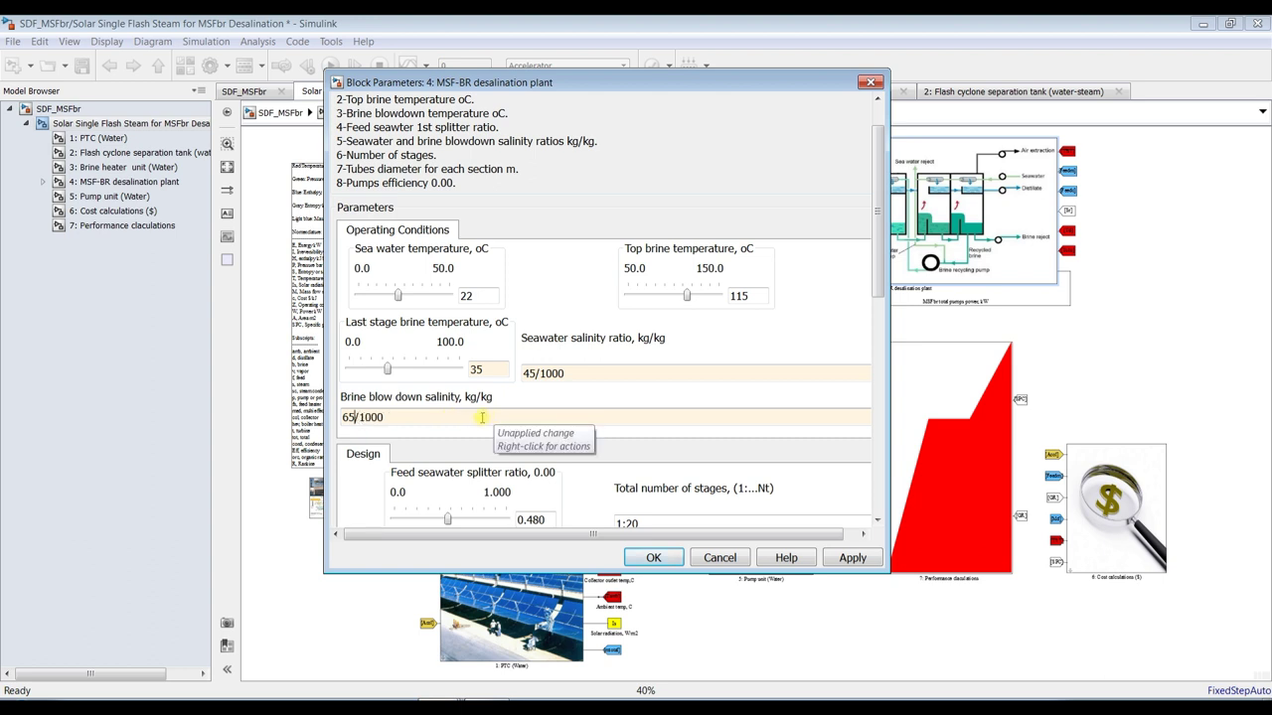
# Examine the feed seawater splitter ratio and how the total stages divide between the heat recovery and heat rejection sections.
pyautogui.moveTo(877, 284); pyautogui.dragTo(879, 359)
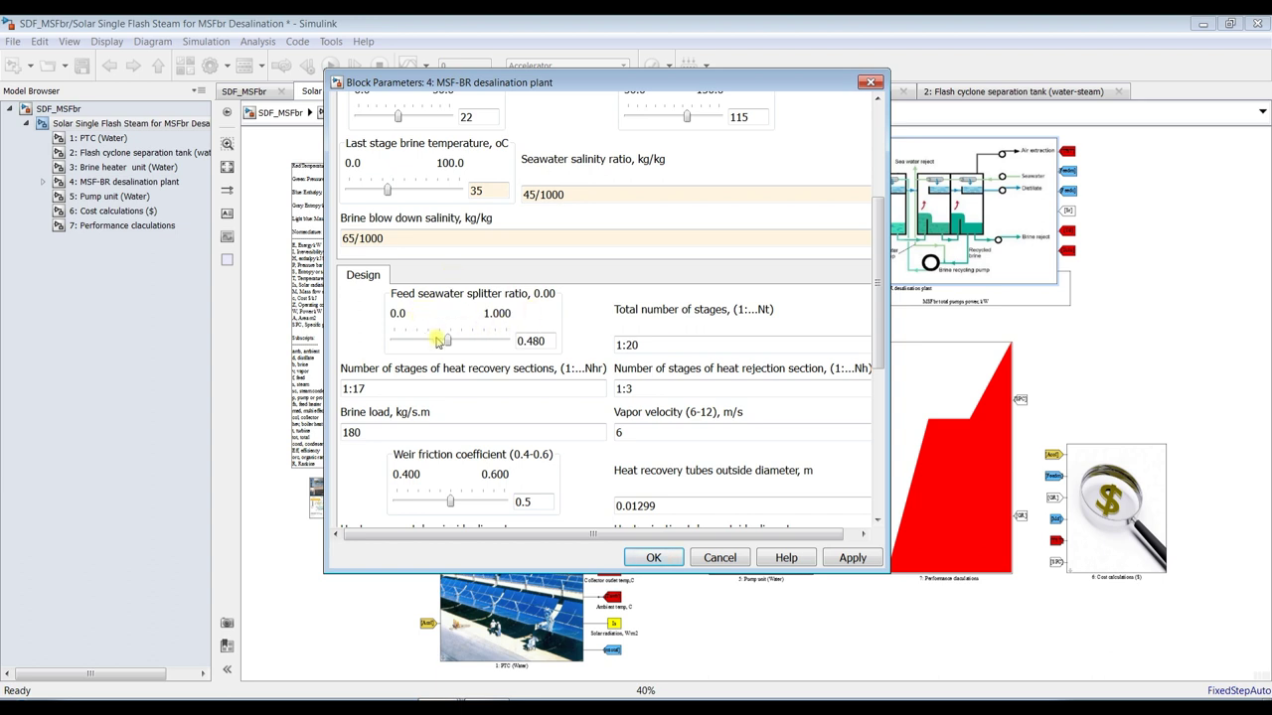
pyautogui.doubleClick(547, 342)
pyautogui.doubleClick(679, 345)
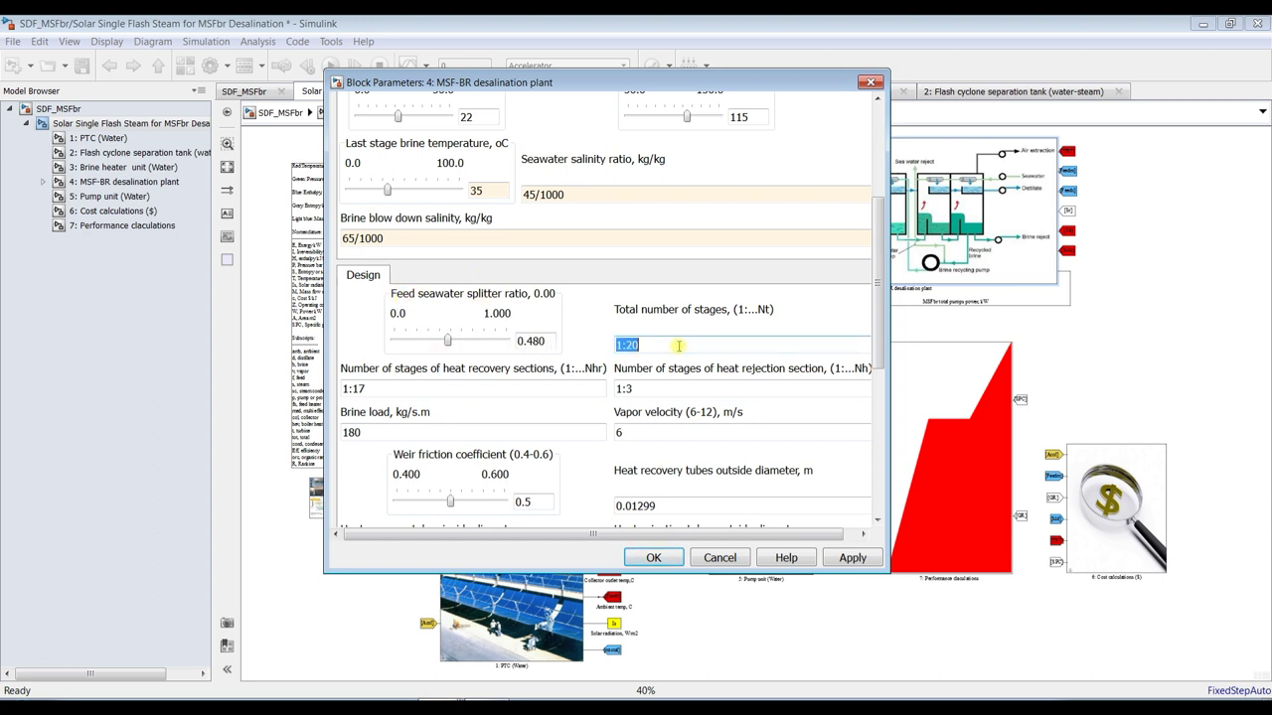
pyautogui.scroll(-2, 878, 341)
pyautogui.doubleClick(660, 296)
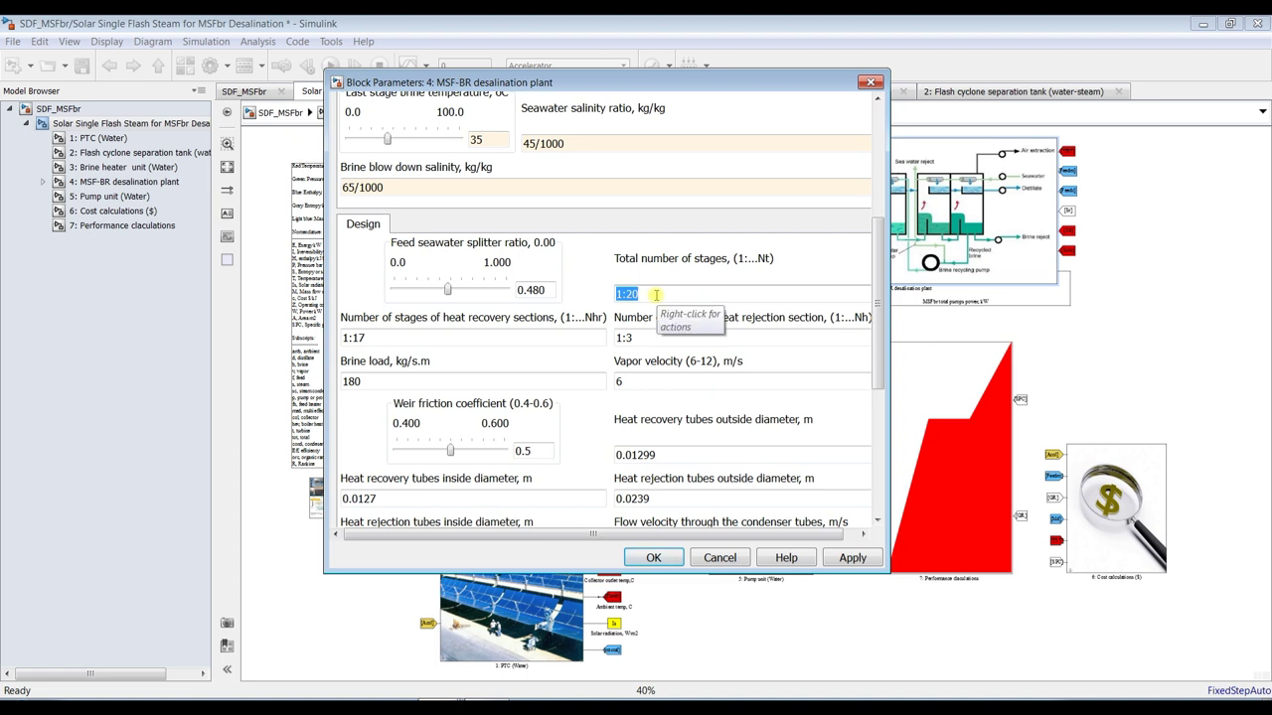
pyautogui.press('Tab')
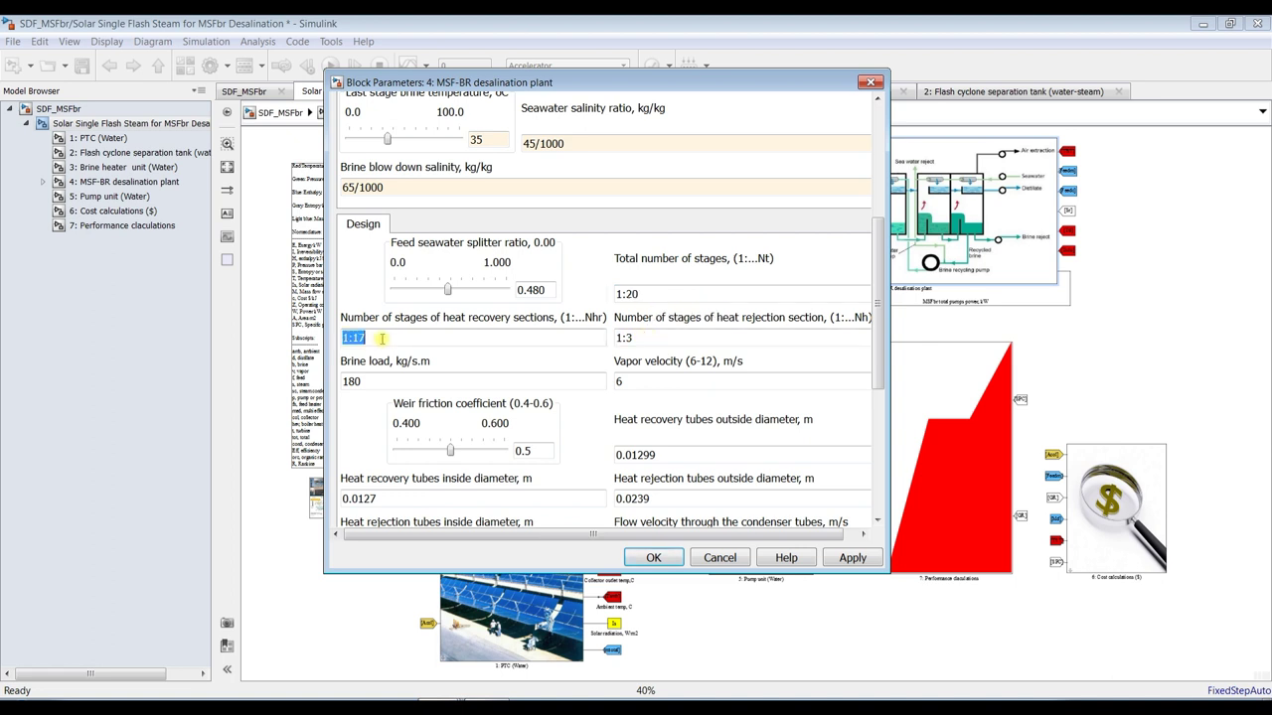
pyautogui.press('Tab')
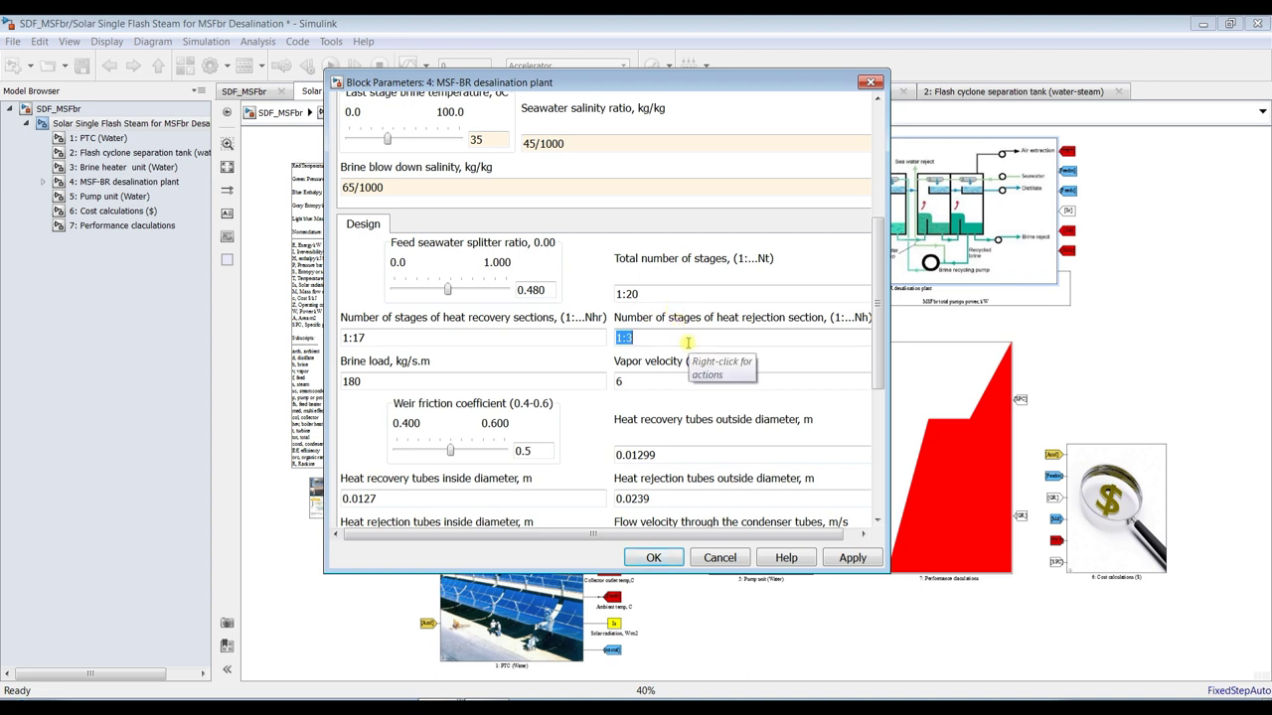
pyautogui.doubleClick(403, 338)
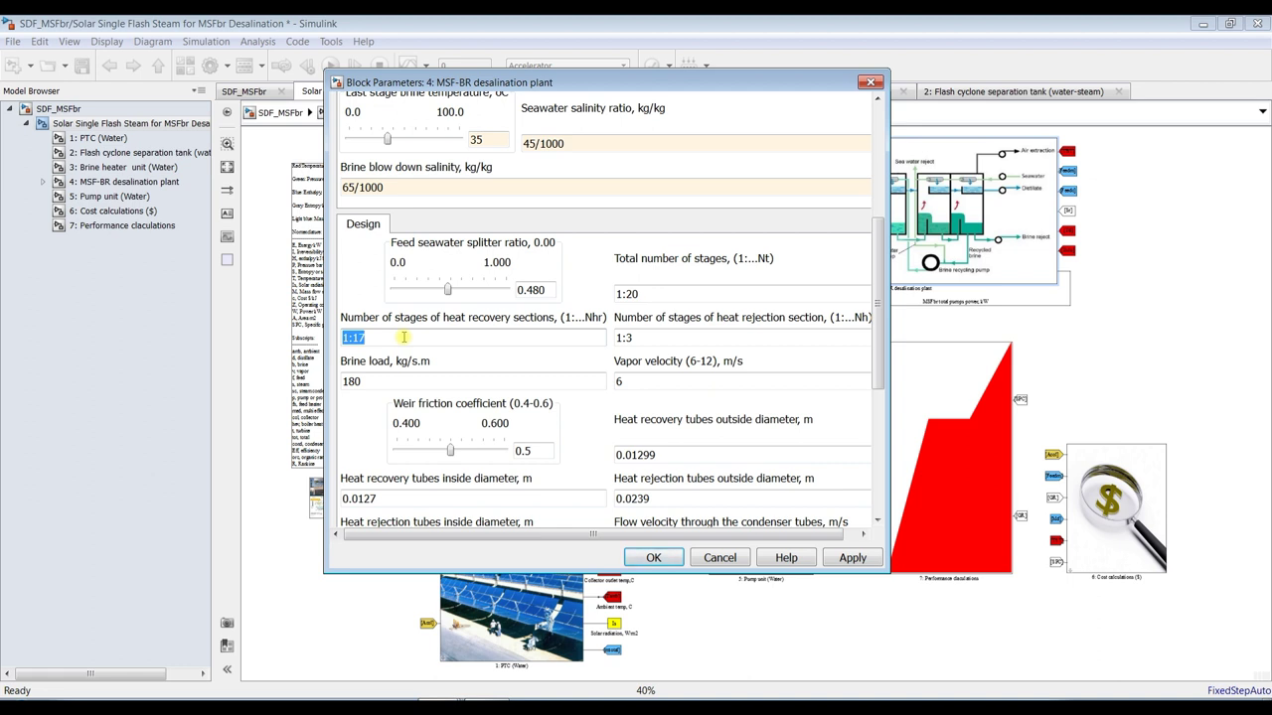
pyautogui.doubleClick(651, 295)
pyautogui.doubleClick(650, 340)
pyautogui.doubleClick(440, 338)
pyautogui.doubleClick(646, 294)
pyautogui.doubleClick(646, 338)
pyautogui.doubleClick(538, 338)
pyautogui.doubleClick(663, 291)
pyautogui.click(643, 293)
pyautogui.moveTo(879, 340); pyautogui.dragTo(879, 370)
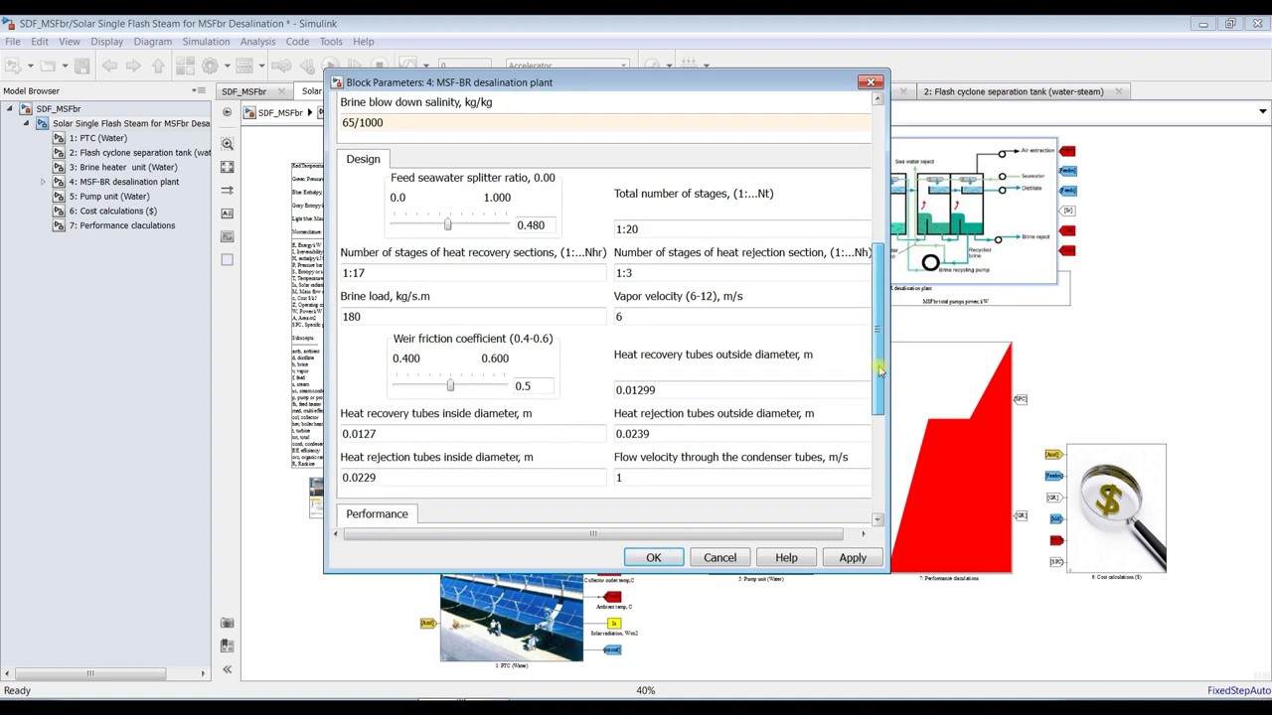
pyautogui.doubleClick(649, 227)
pyautogui.doubleClick(398, 273)
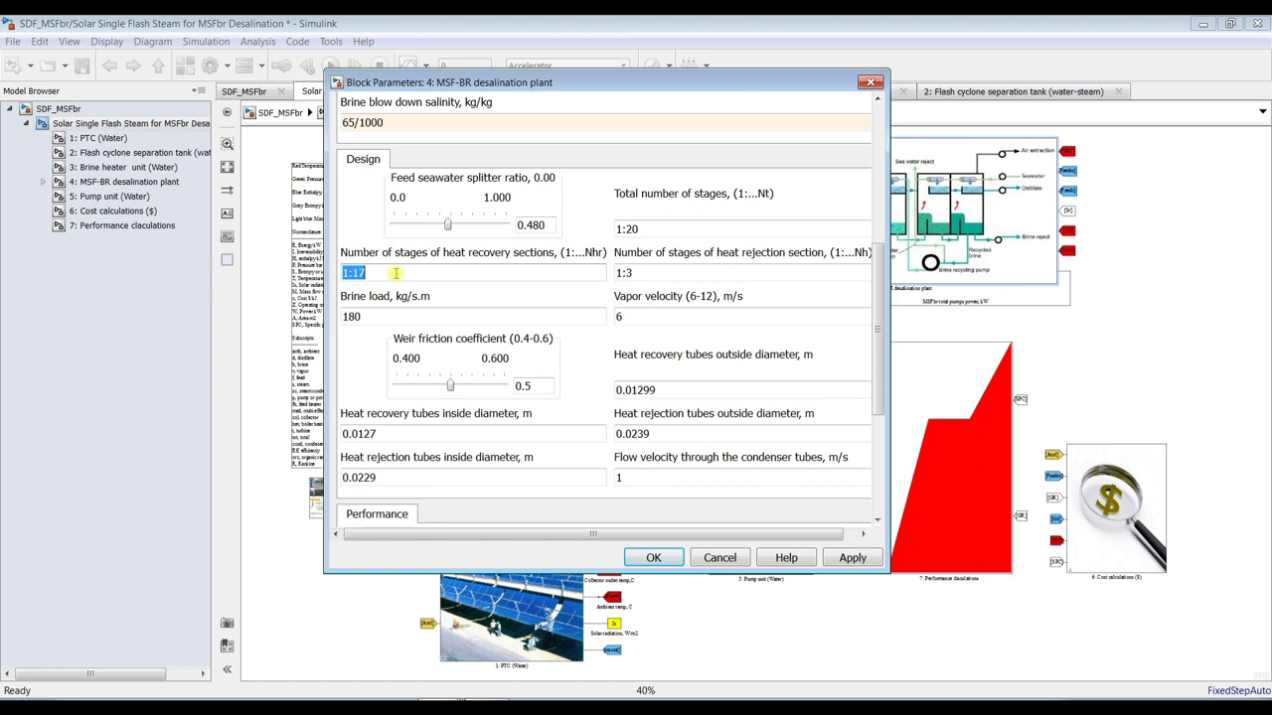
pyautogui.doubleClick(660, 272)
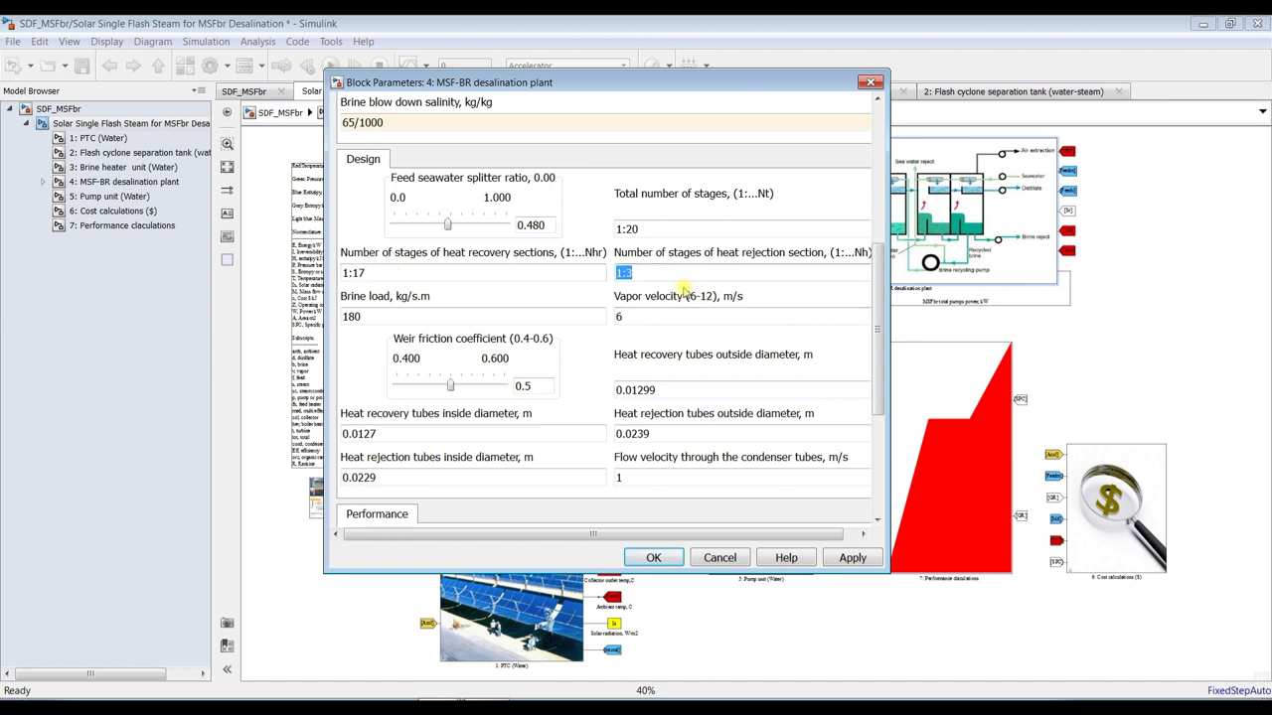
# Review the brine load, vapor velocity, tube diameters and condenser flow velocity, and go on to the pump efficiencies and power cost.
pyautogui.moveTo(876, 331); pyautogui.dragTo(877, 364)
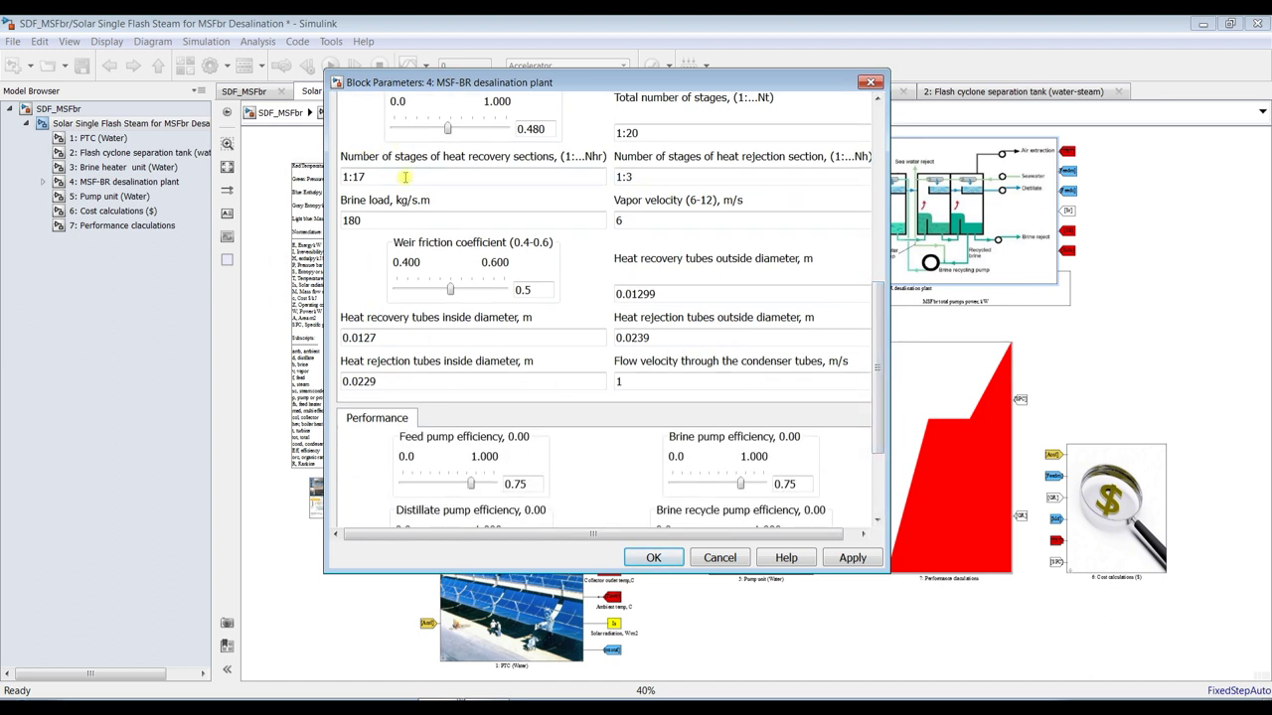
pyautogui.doubleClick(388, 219)
pyautogui.doubleClick(624, 217)
pyautogui.doubleClick(617, 302)
pyautogui.doubleClick(394, 339)
pyautogui.doubleClick(400, 383)
pyautogui.doubleClick(624, 379)
pyautogui.moveTo(878, 402); pyautogui.dragTo(879, 473)
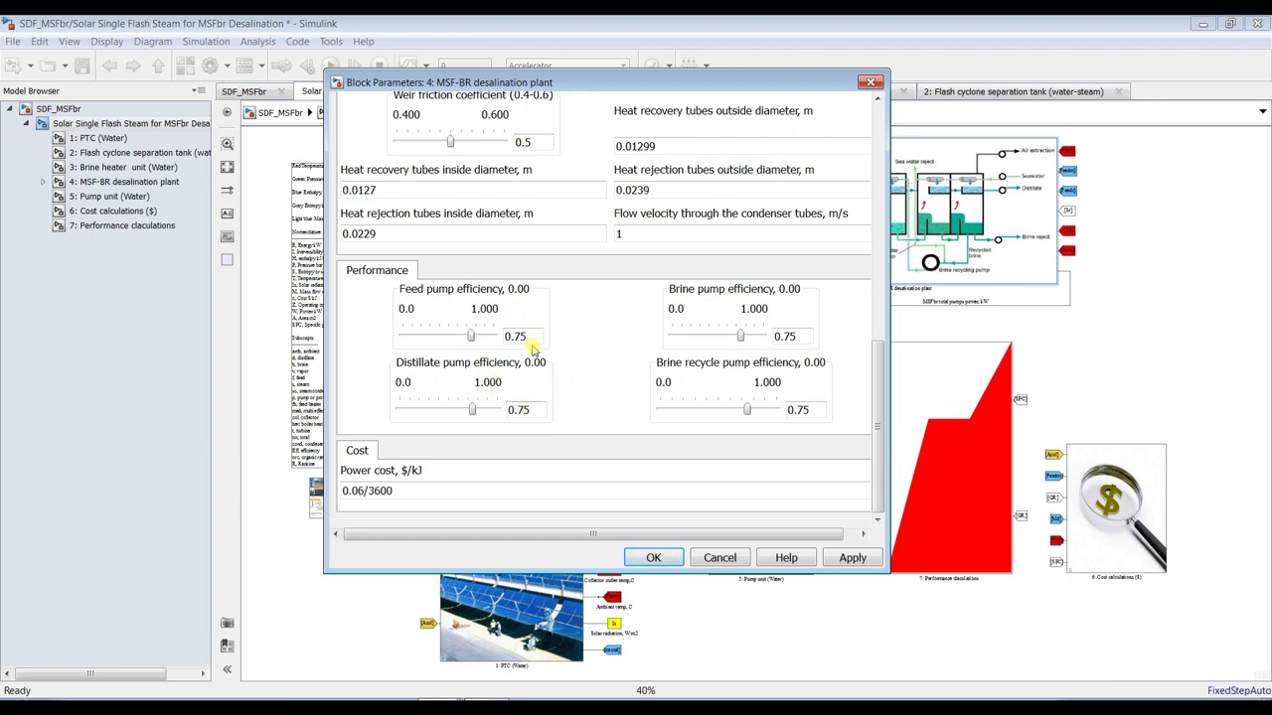
# Check the power cost, apply the MSF-BR desalination plant parameters, and review the pump unit's efficiency.
pyautogui.tripleClick(408, 488)
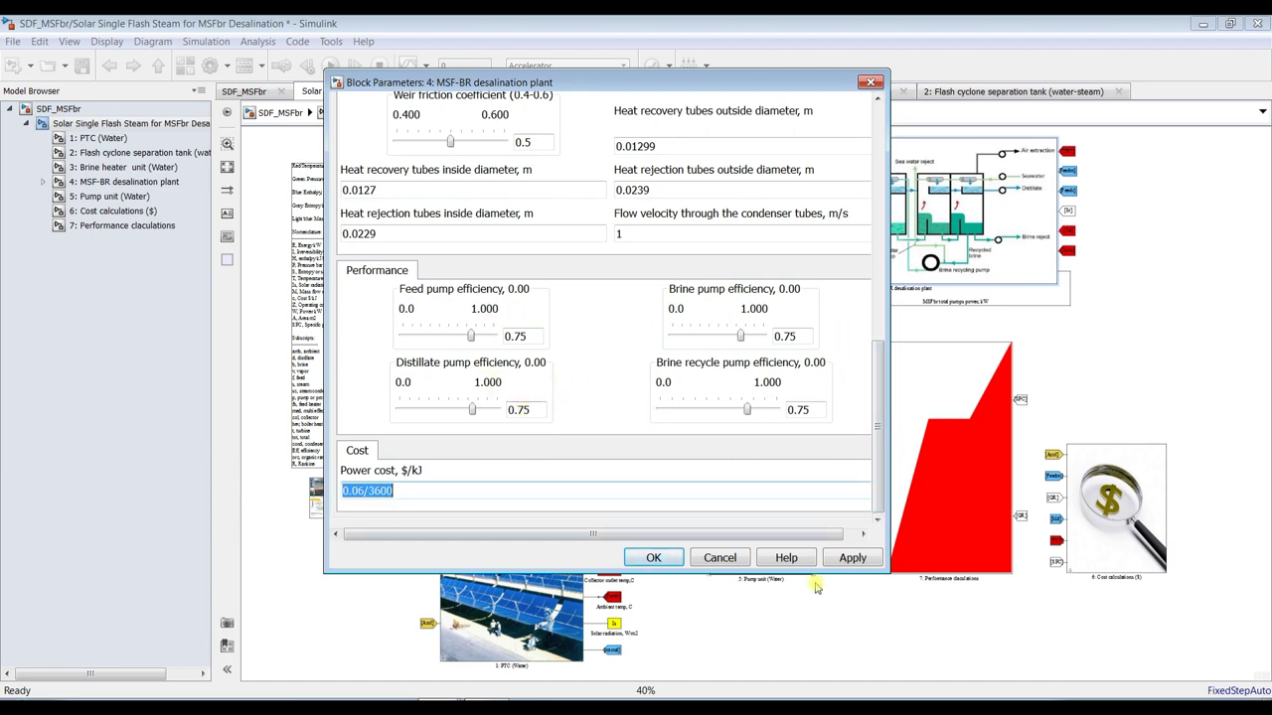
pyautogui.click(853, 558)
pyautogui.moveTo(872, 500)
pyautogui.mouseDown()
pyautogui.moveTo(869, 266)
pyautogui.moveTo(871, 497)
pyautogui.mouseUp()
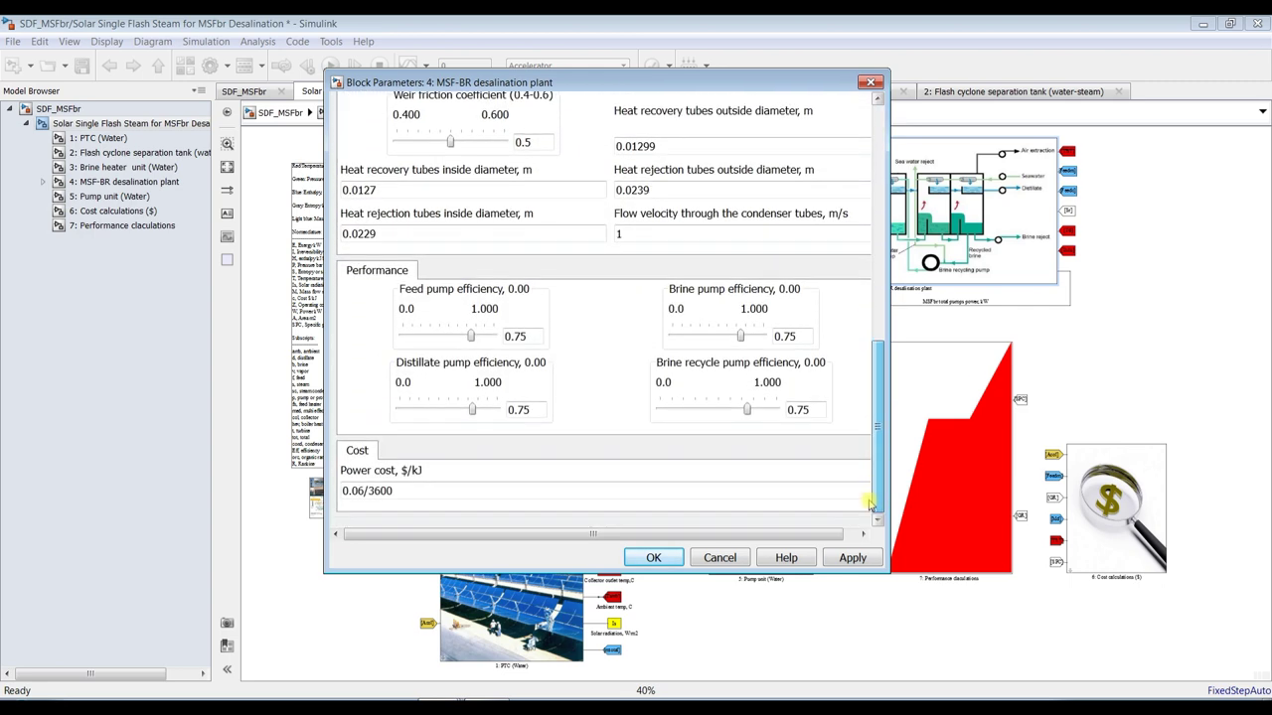
pyautogui.click(851, 558)
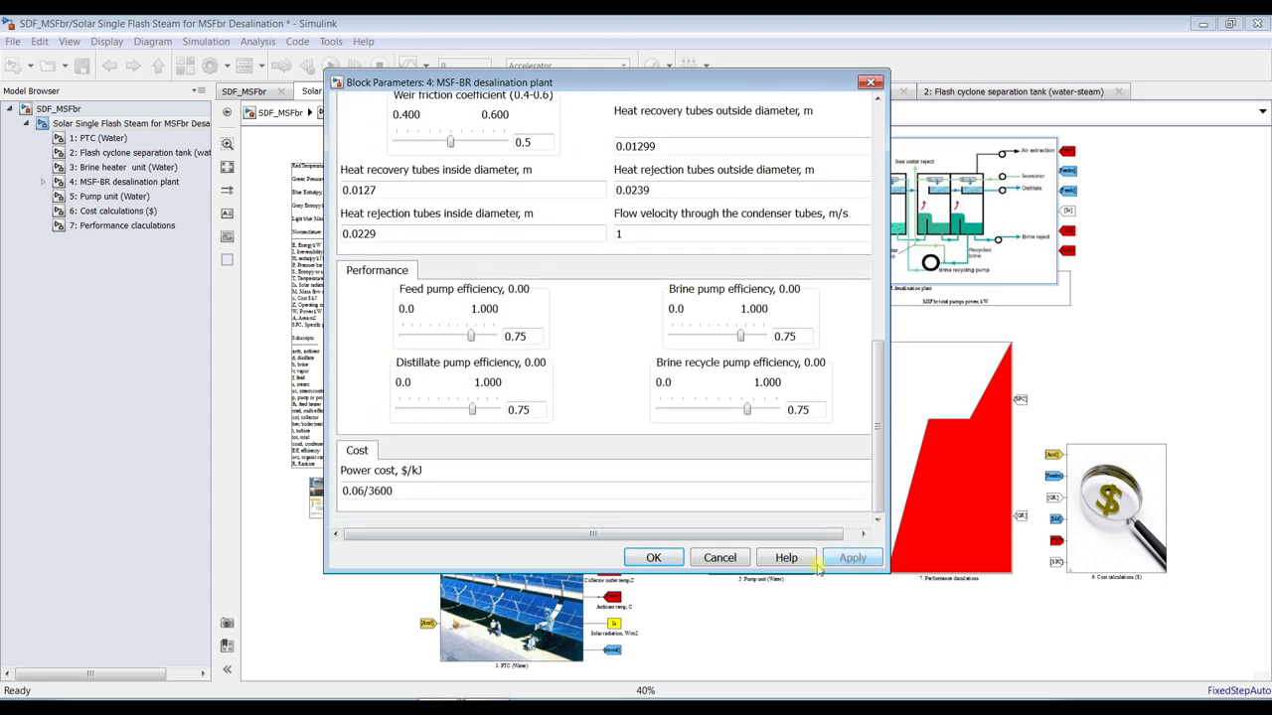
pyautogui.click(651, 559)
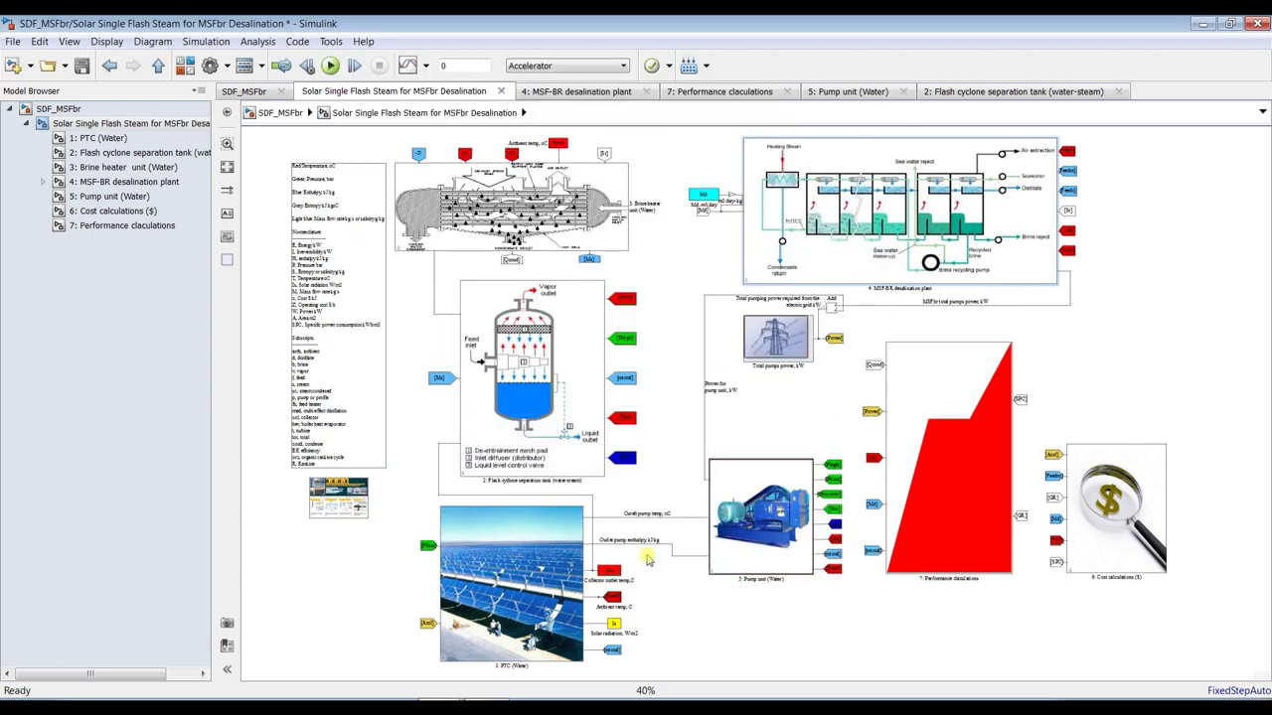
pyautogui.doubleClick(756, 496)
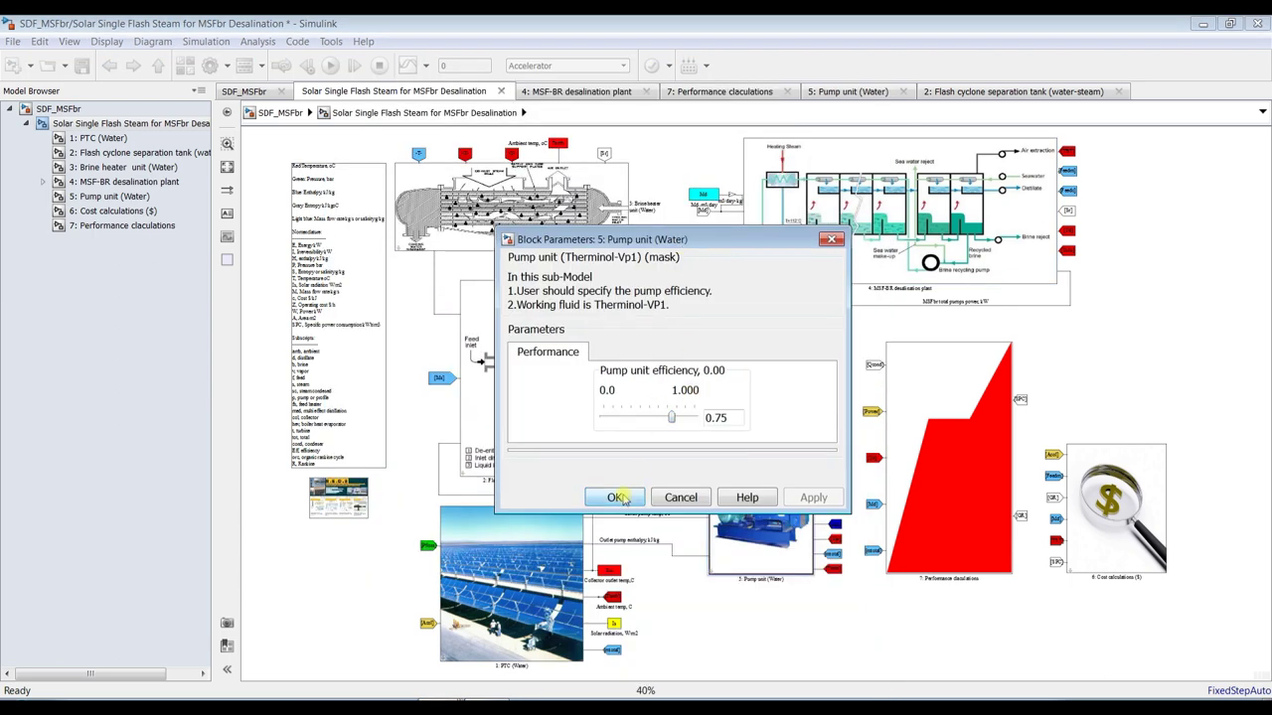
pyautogui.click(619, 497)
# Review the cost block's operating hours, direct capital cost, interest rate and load factor, and set the plant life time to 25 years.
pyautogui.click(1114, 484)
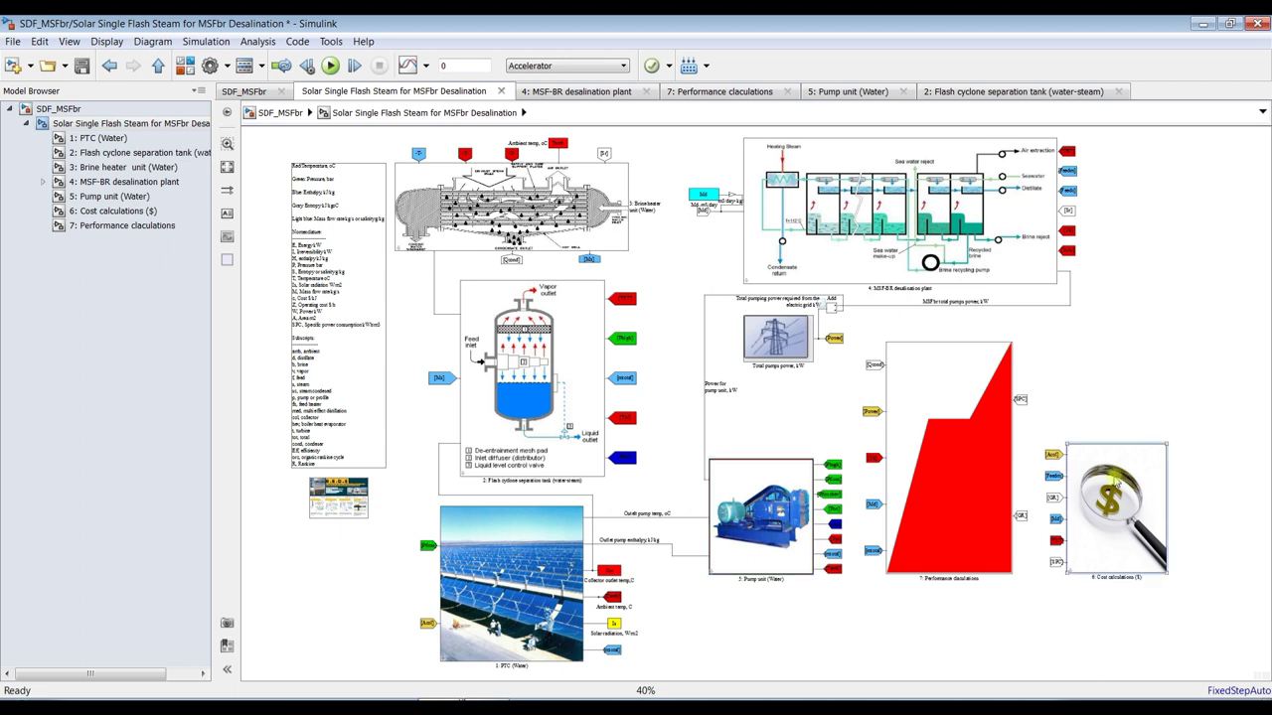
pyautogui.doubleClick(1115, 484)
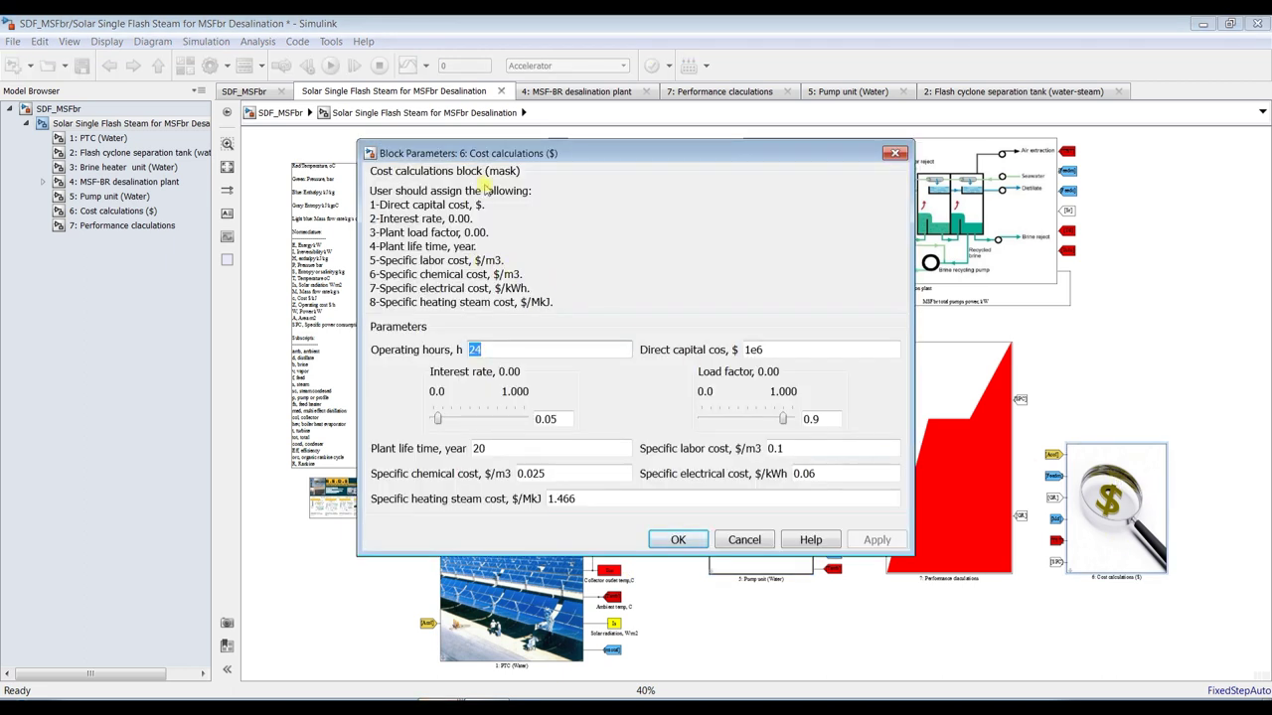
pyautogui.doubleClick(775, 350)
pyautogui.doubleClick(492, 349)
pyautogui.doubleClick(559, 419)
pyautogui.doubleClick(819, 418)
pyautogui.doubleClick(511, 453)
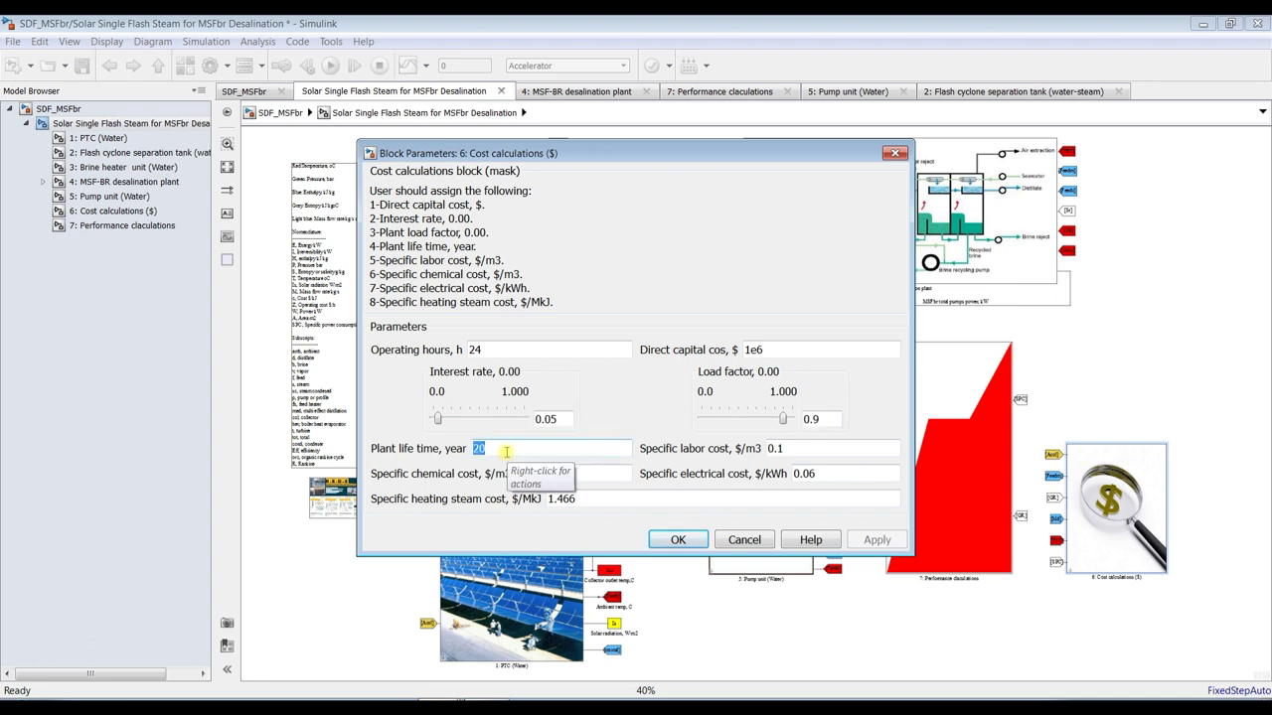
pyautogui.write('2')
# Check the specific labor, electrical, chemical and heating steam costs, and apply the cost calculation parameters.
pyautogui.doubleClick(799, 447)
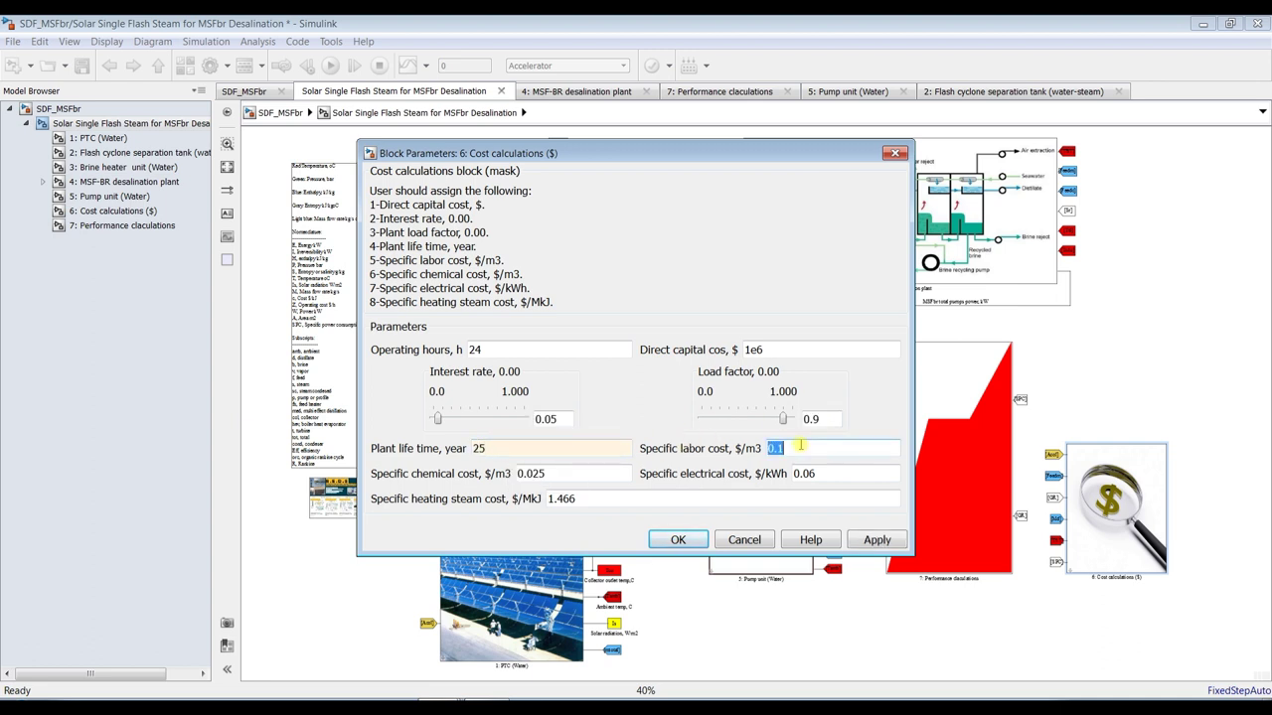
pyautogui.doubleClick(831, 475)
pyautogui.doubleClick(564, 474)
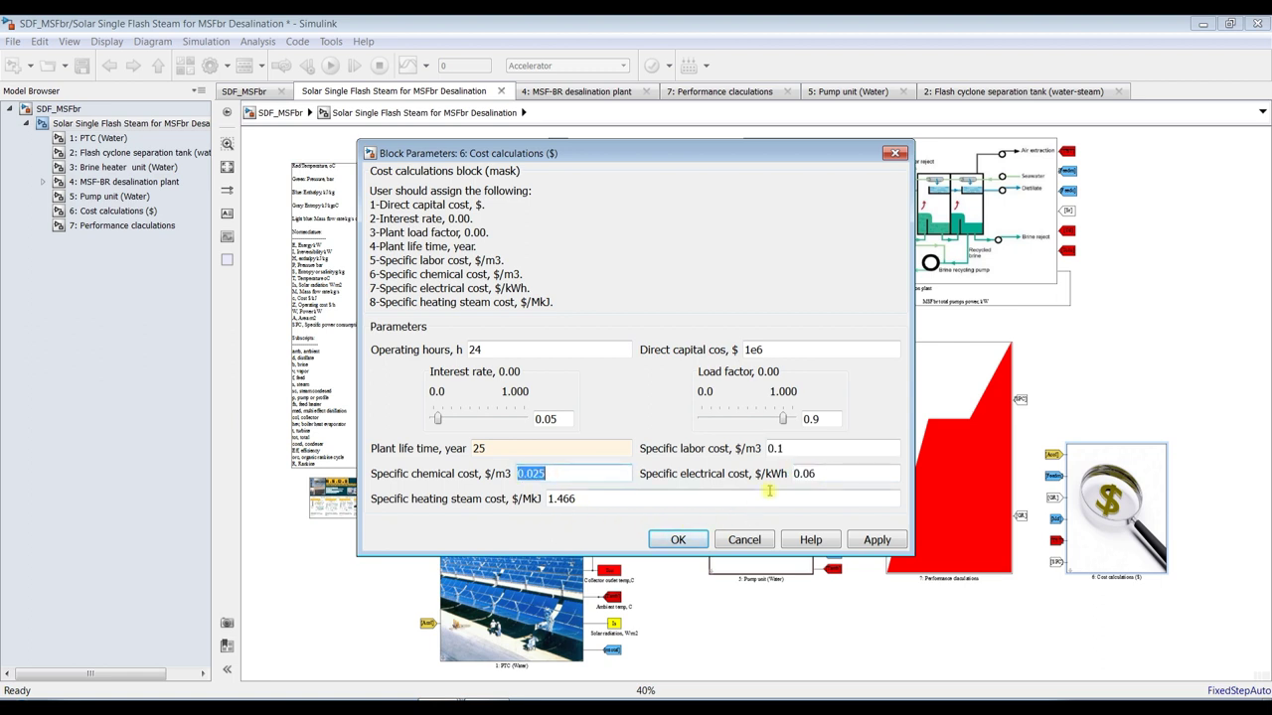
pyautogui.doubleClick(576, 499)
pyautogui.click(876, 539)
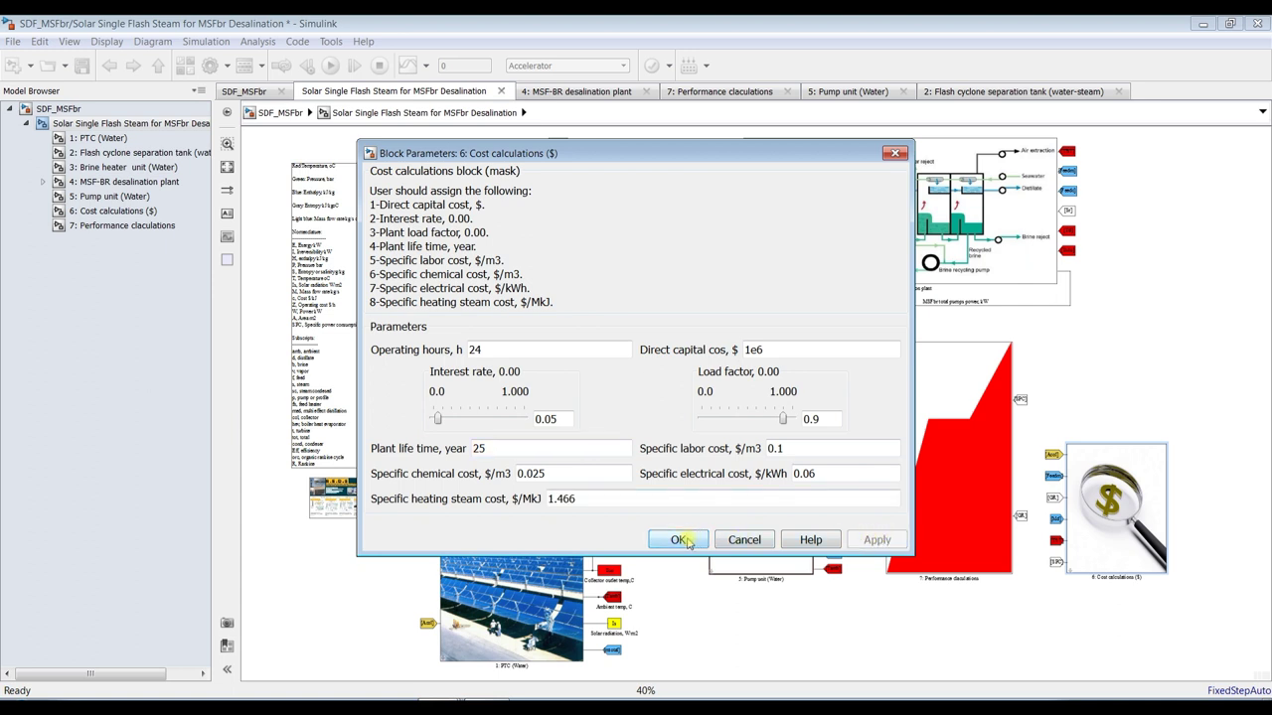
pyautogui.click(681, 541)
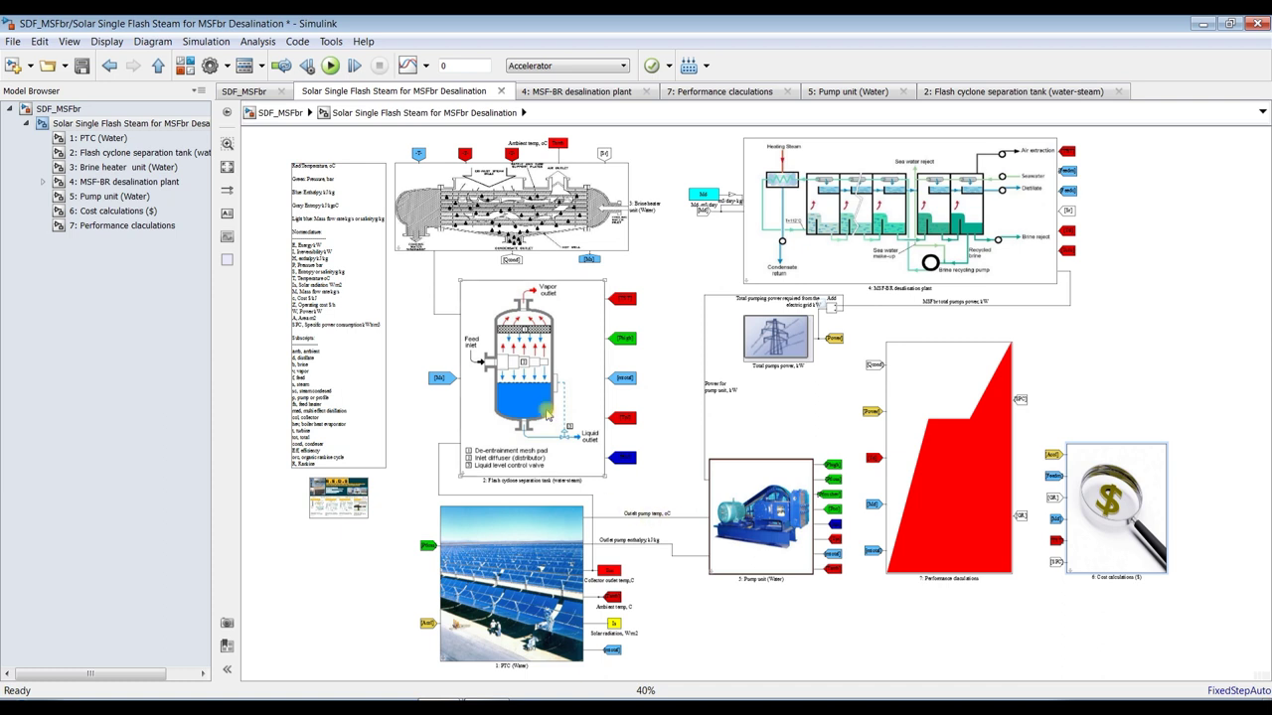
# Save the model and run the simulation, closing the diagnostic report.
pyautogui.click(82, 65)
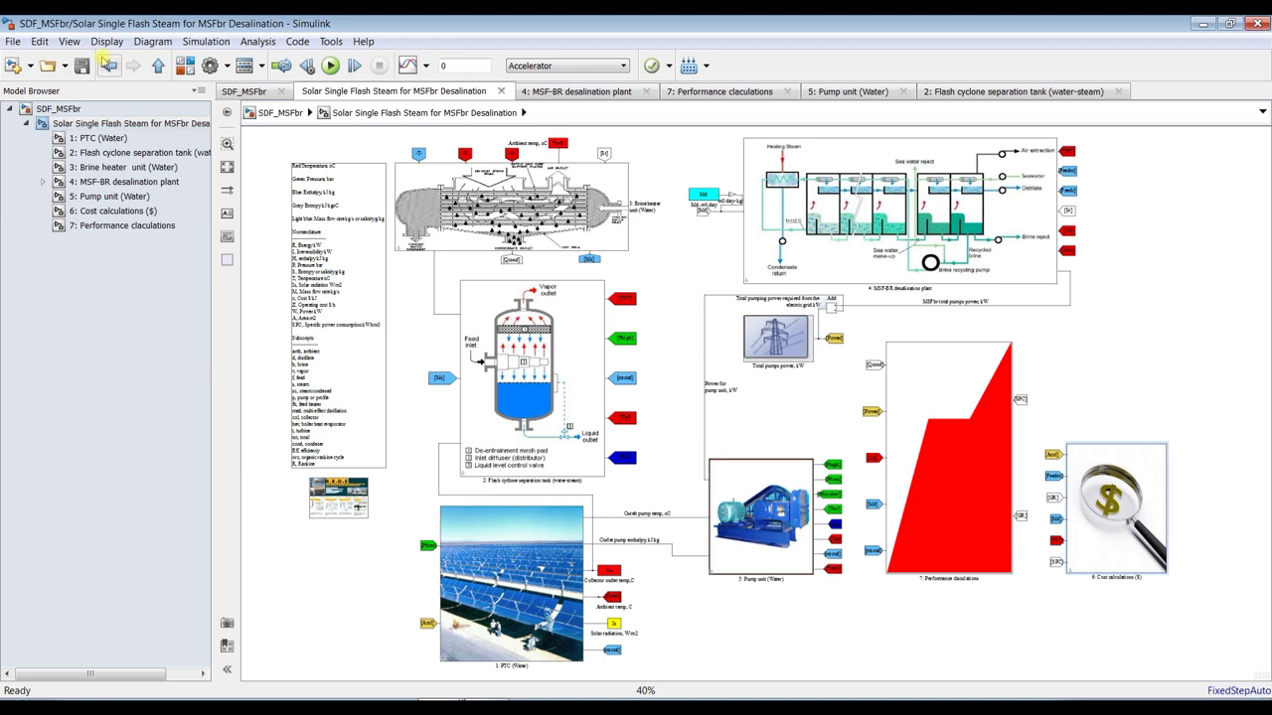
pyautogui.click(331, 65)
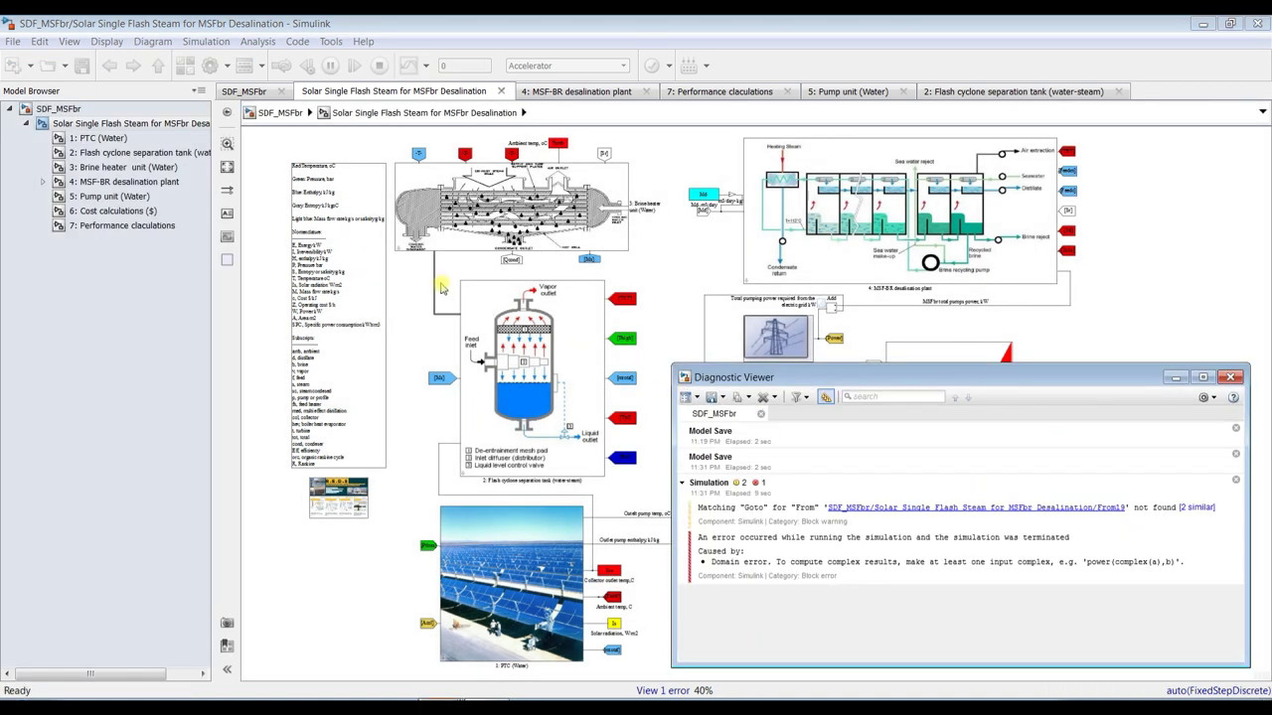
pyautogui.click(1232, 379)
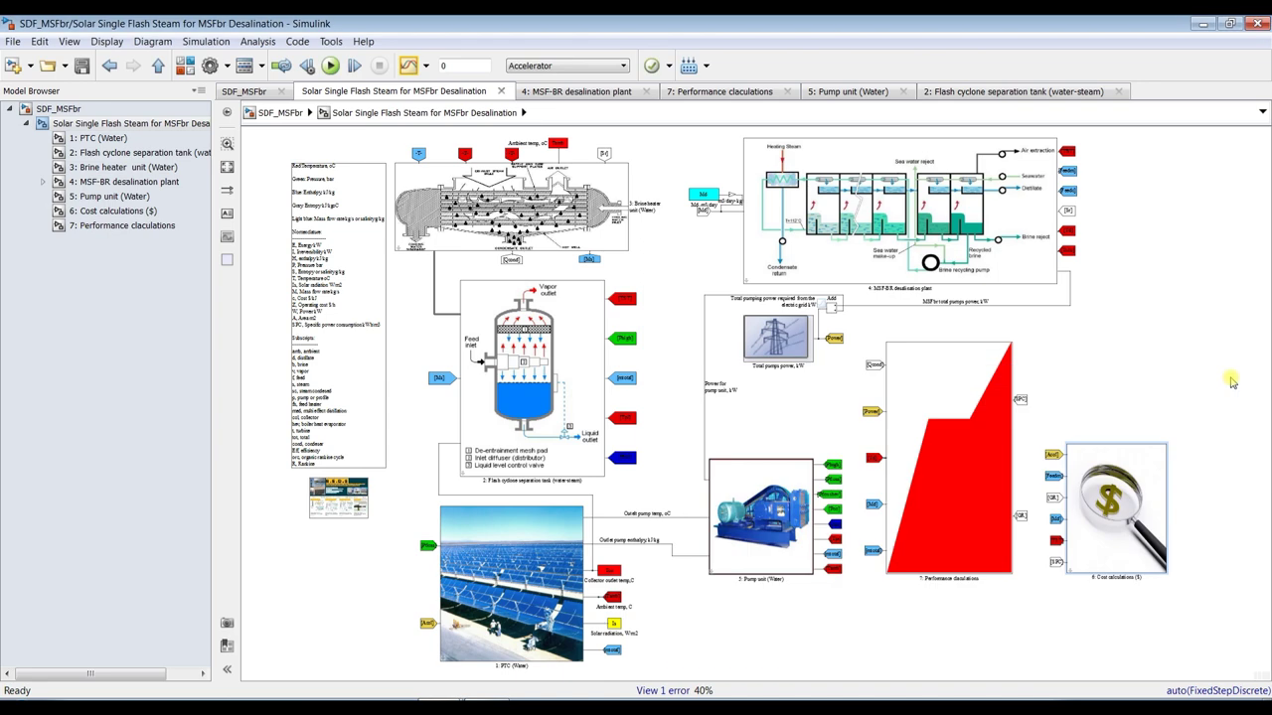
# Set the MSF-BR desalination plant's last stage brine temperature to 40 °C and apply it.
pyautogui.doubleClick(793, 191)
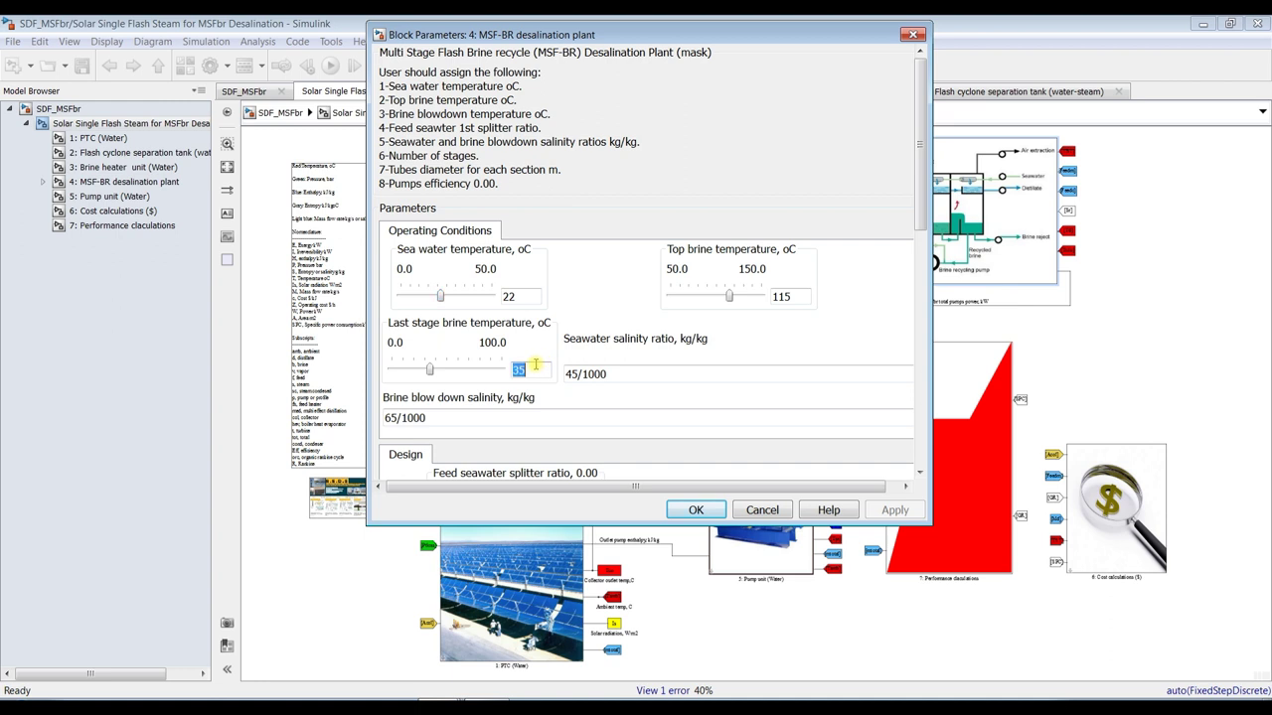
pyautogui.write('4')
pyautogui.click(877, 511)
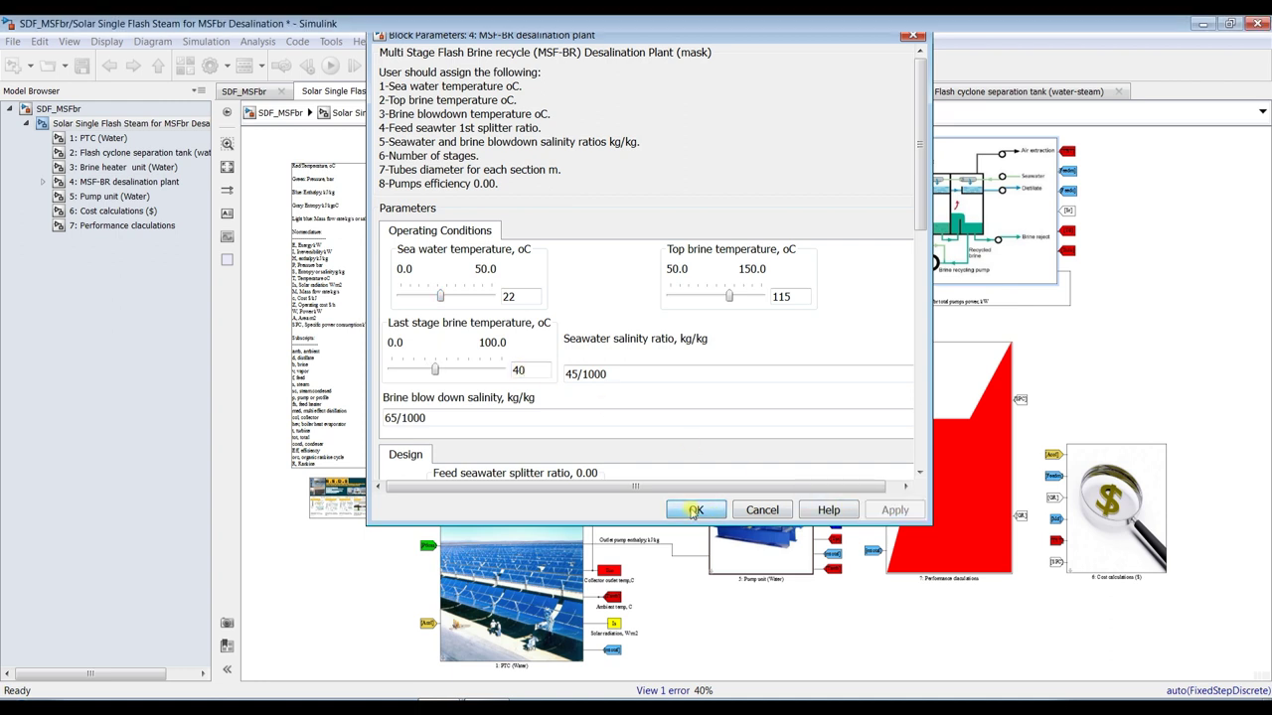
pyautogui.click(694, 510)
# Save the revised brine temperature and rerun the simulation, dismissing its diagnostics.
pyautogui.click(83, 67)
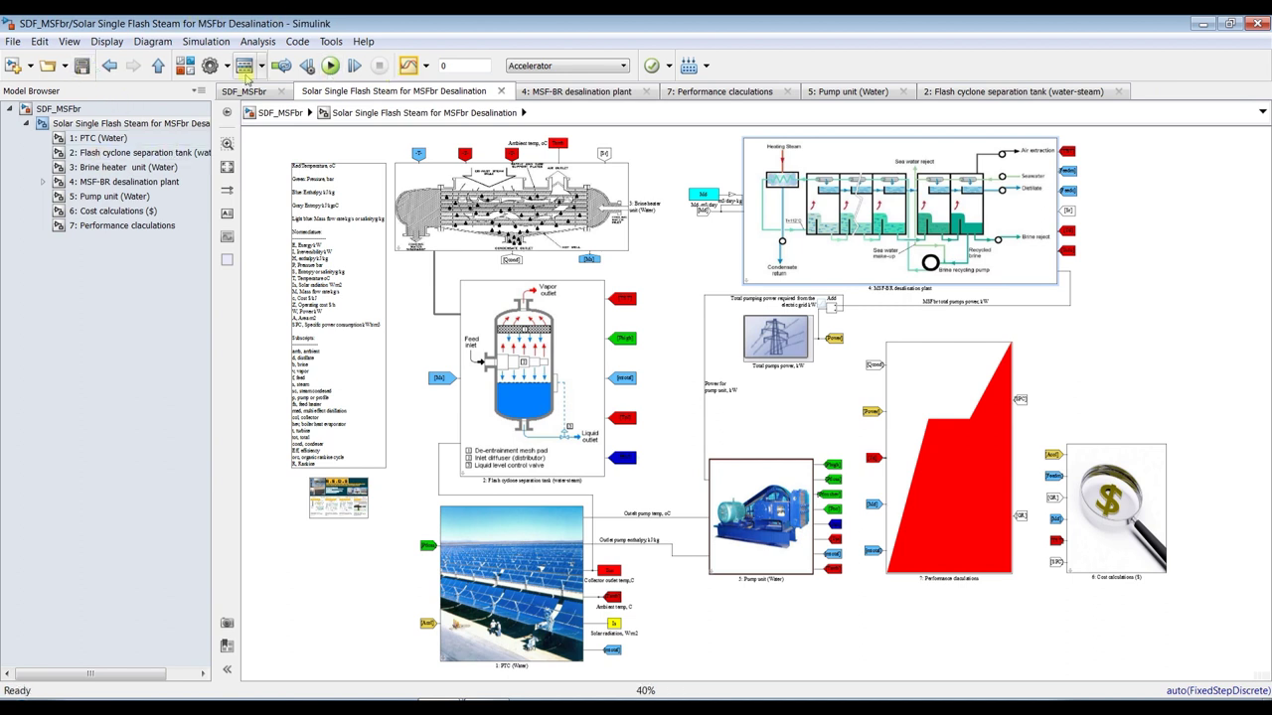
pyautogui.click(330, 66)
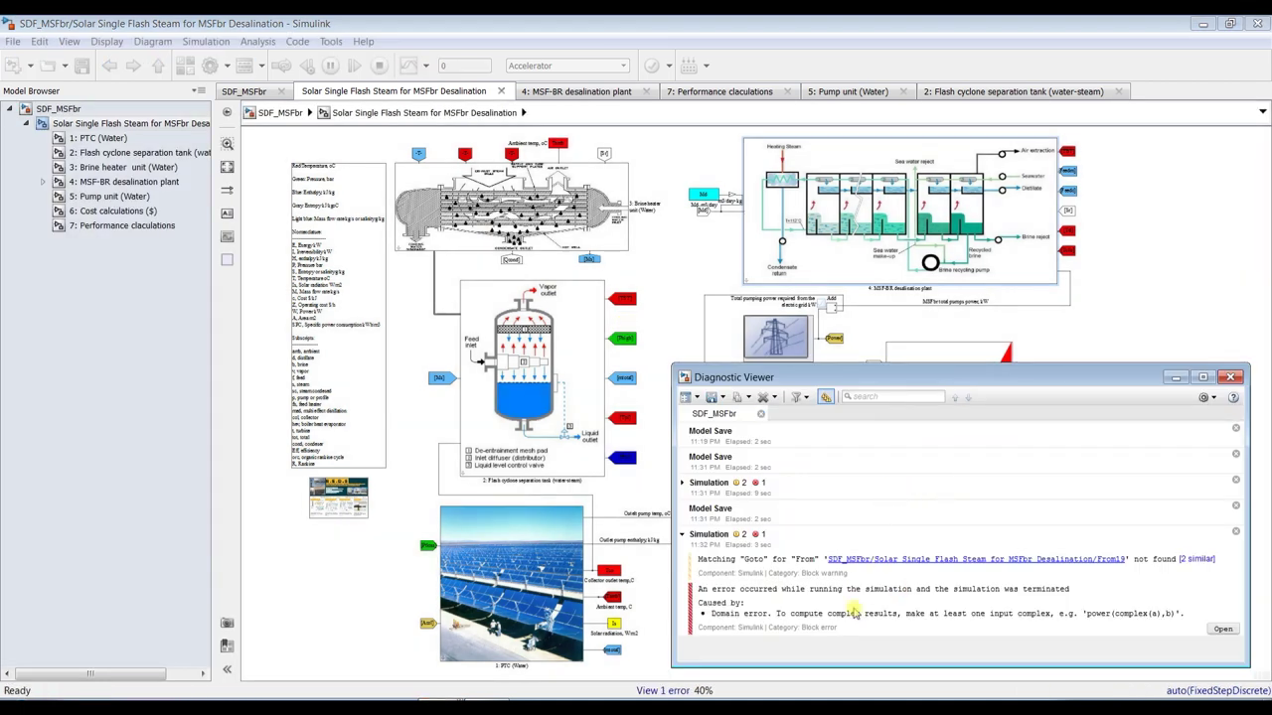
pyautogui.click(1230, 377)
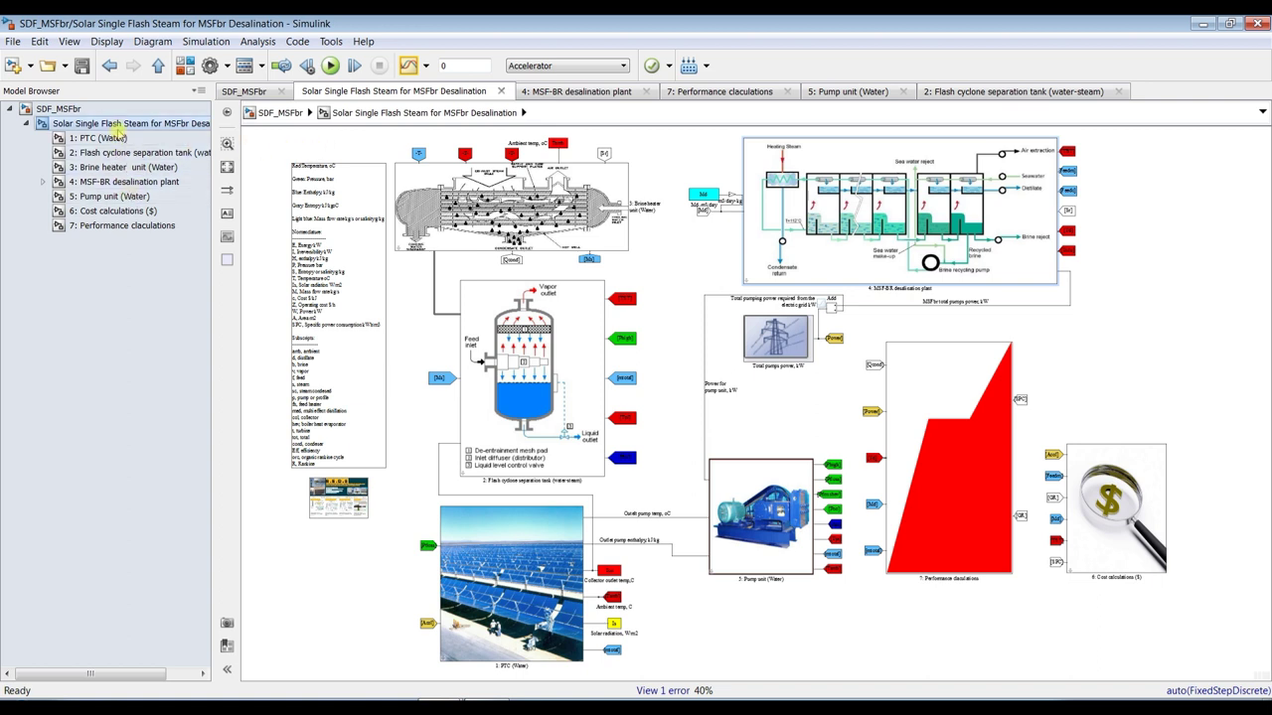
# Set the outlet PTC top temperature of the top-level solar desalination block to 200 °C and save the model.
pyautogui.click(60, 109)
pyautogui.doubleClick(596, 223)
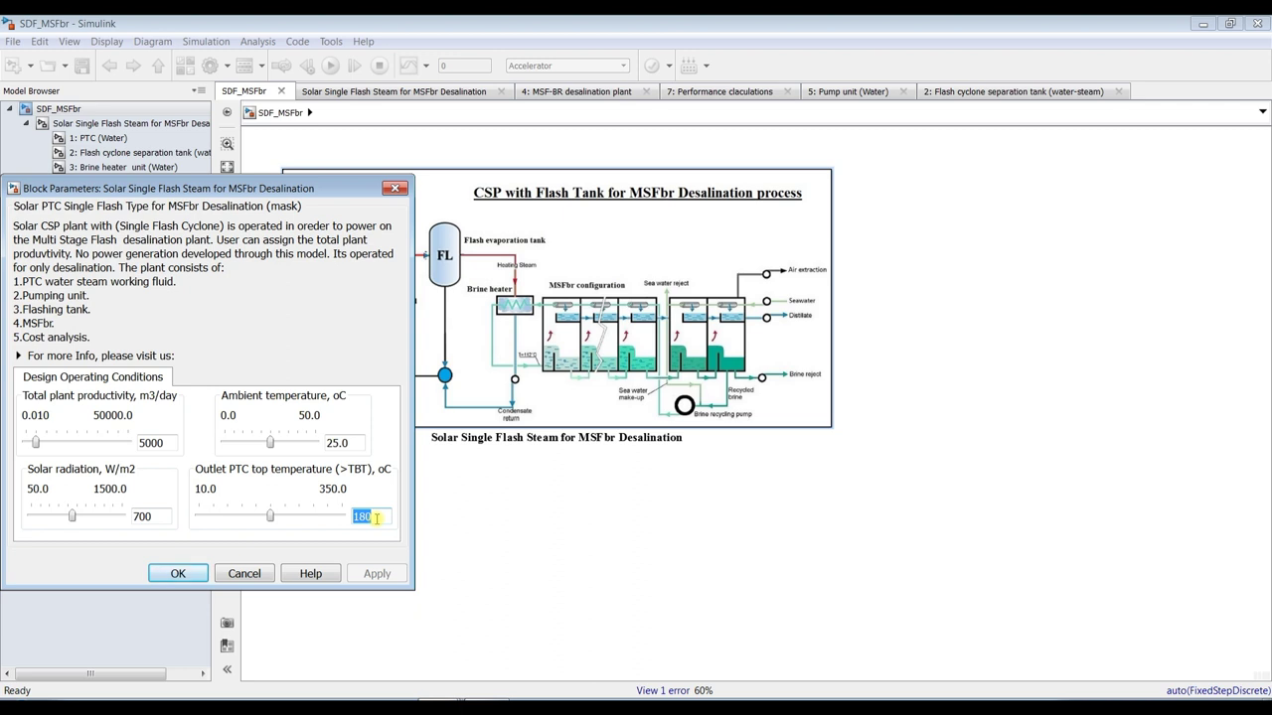
pyautogui.write('200')
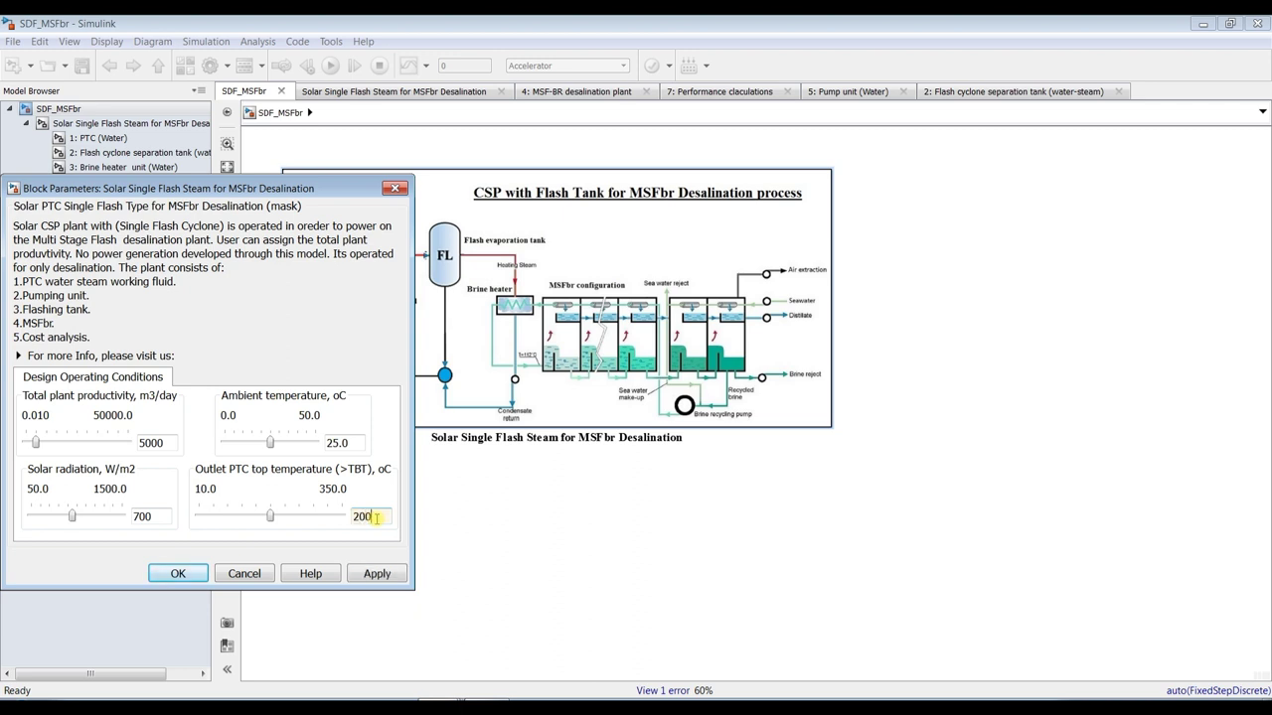
pyautogui.click(383, 574)
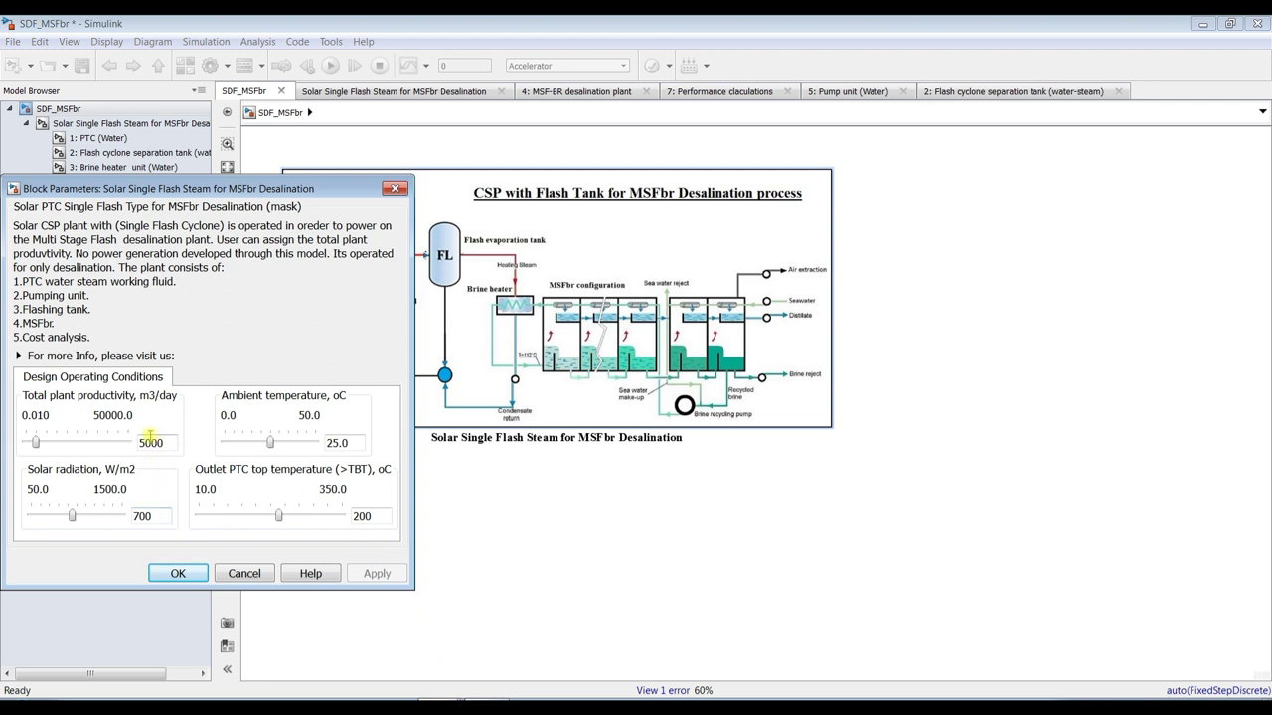
pyautogui.click(177, 575)
pyautogui.click(84, 67)
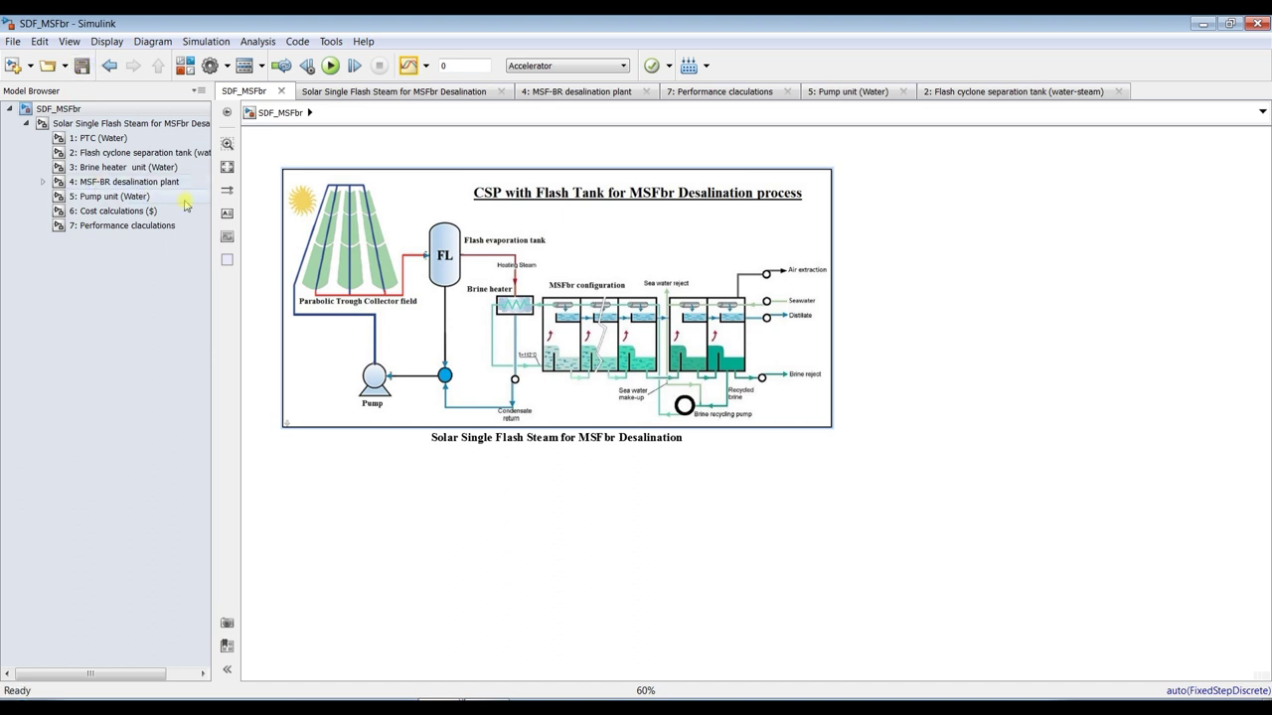
# Look at the PTC (Water) displays, return to the plant diagram, and run the simulation with the new top temperature.
pyautogui.click(99, 139)
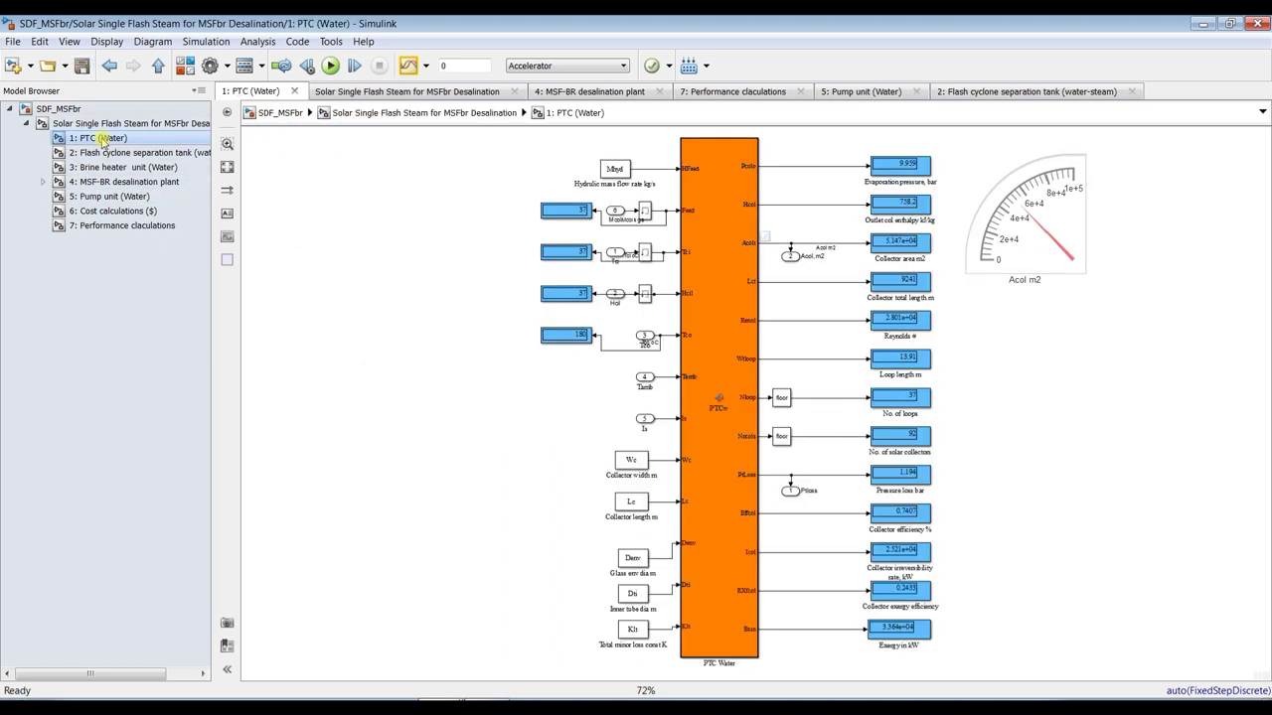
pyautogui.click(120, 125)
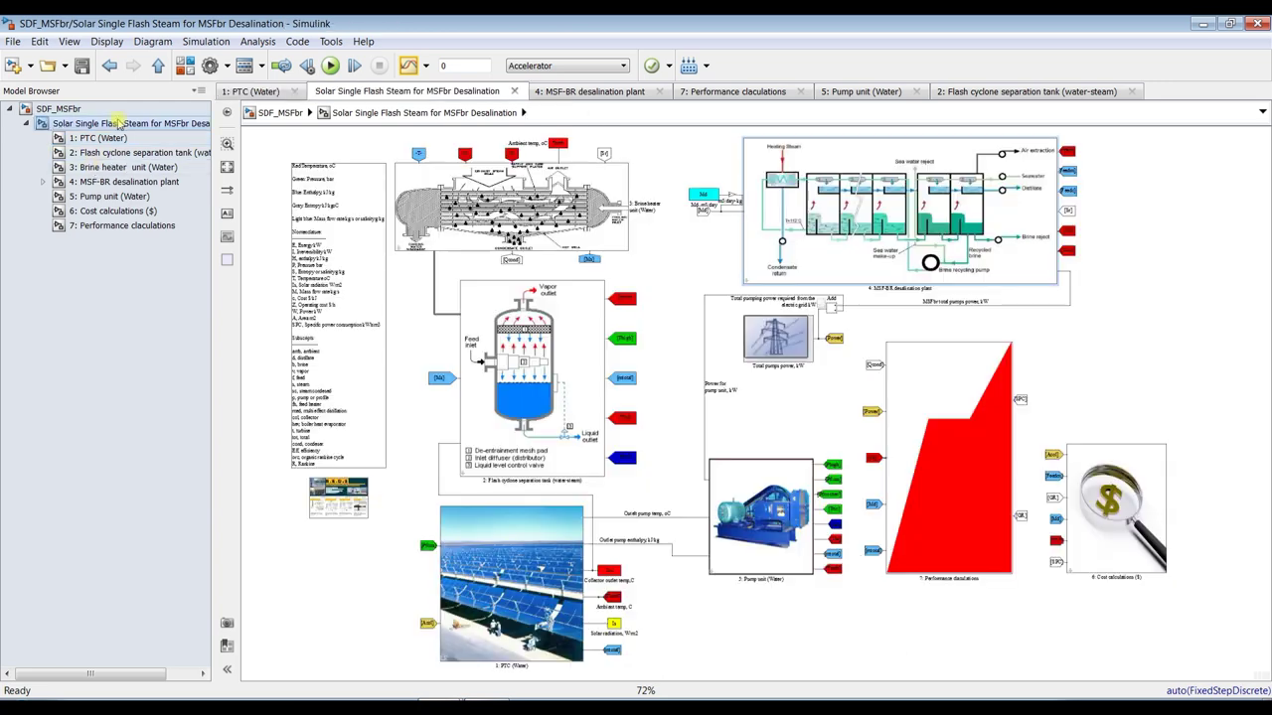
pyautogui.click(331, 66)
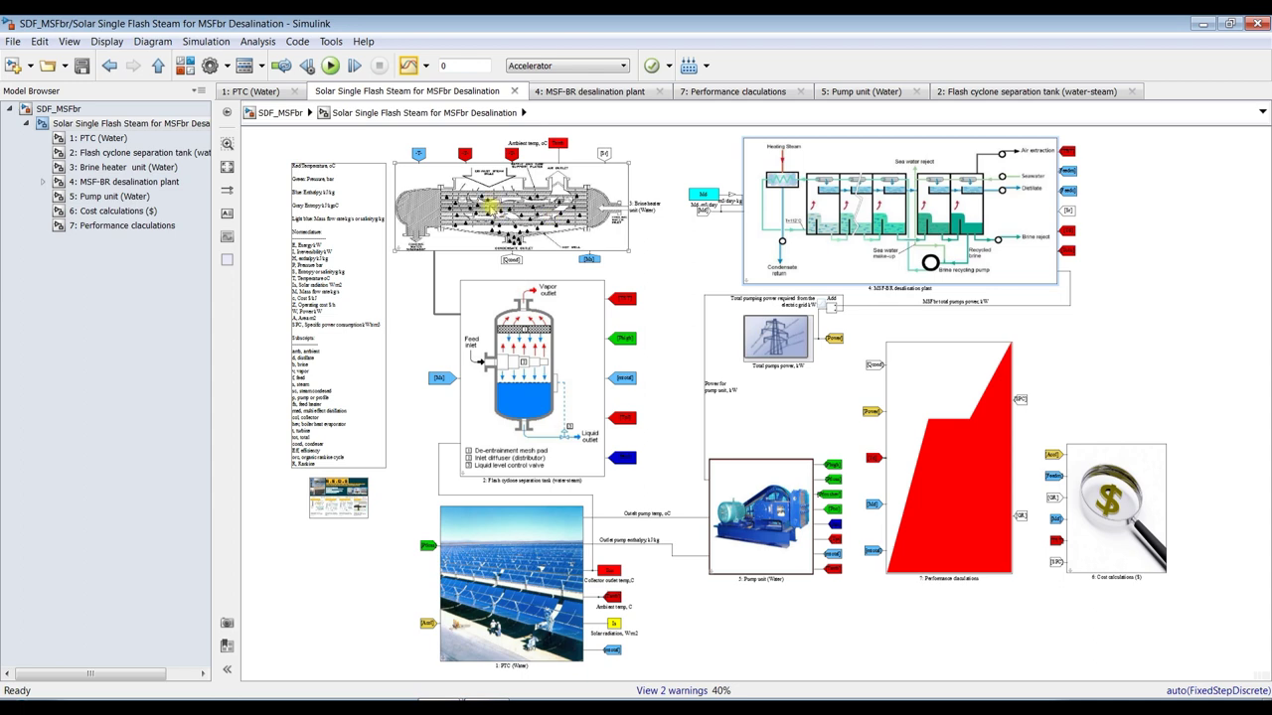
# Examine the PTC (Water) results, from evaporation pressure and collector area down to the loop count and collector efficiencies.
pyautogui.click(99, 138)
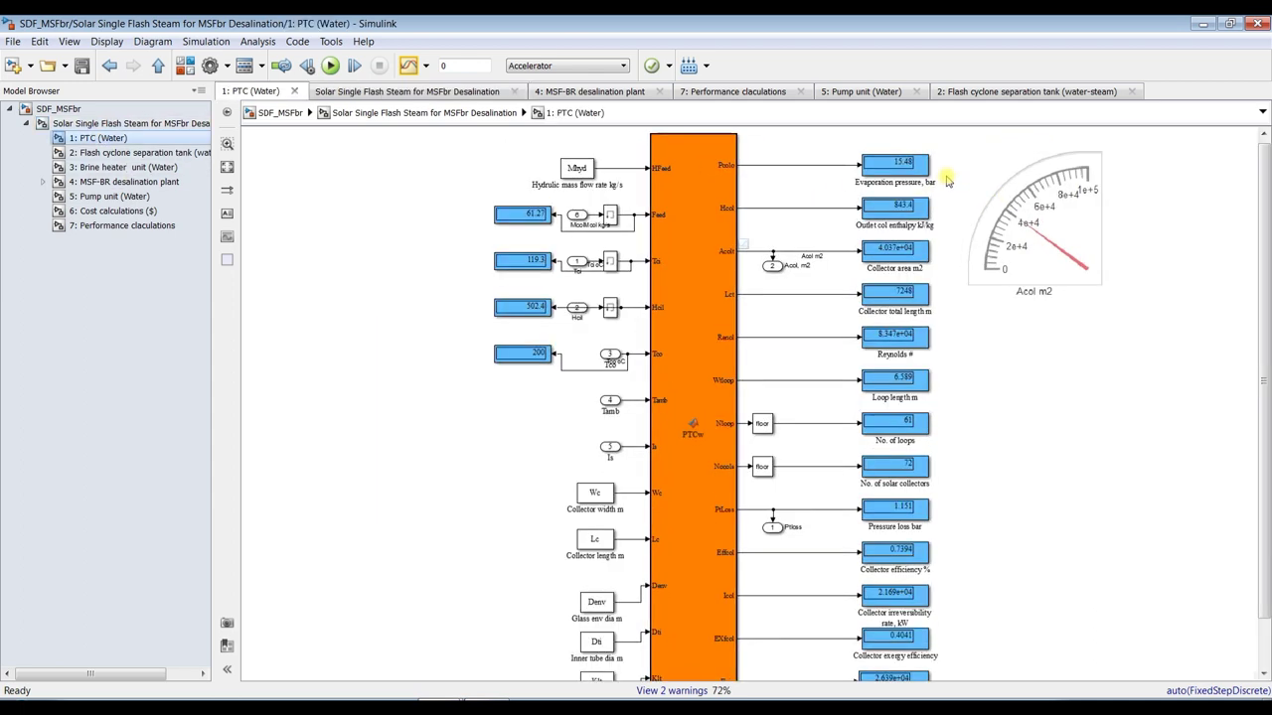
pyautogui.scroll(5, 946, 179)
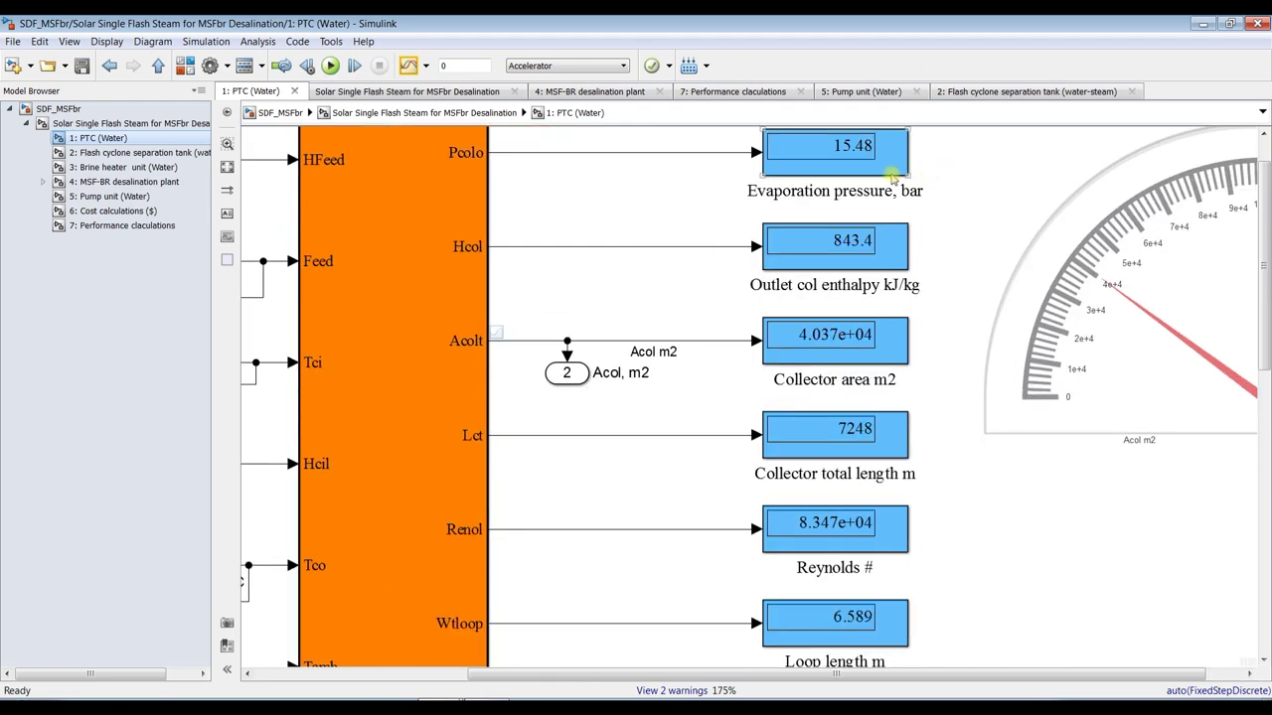
pyautogui.scroll(-1, 892, 177)
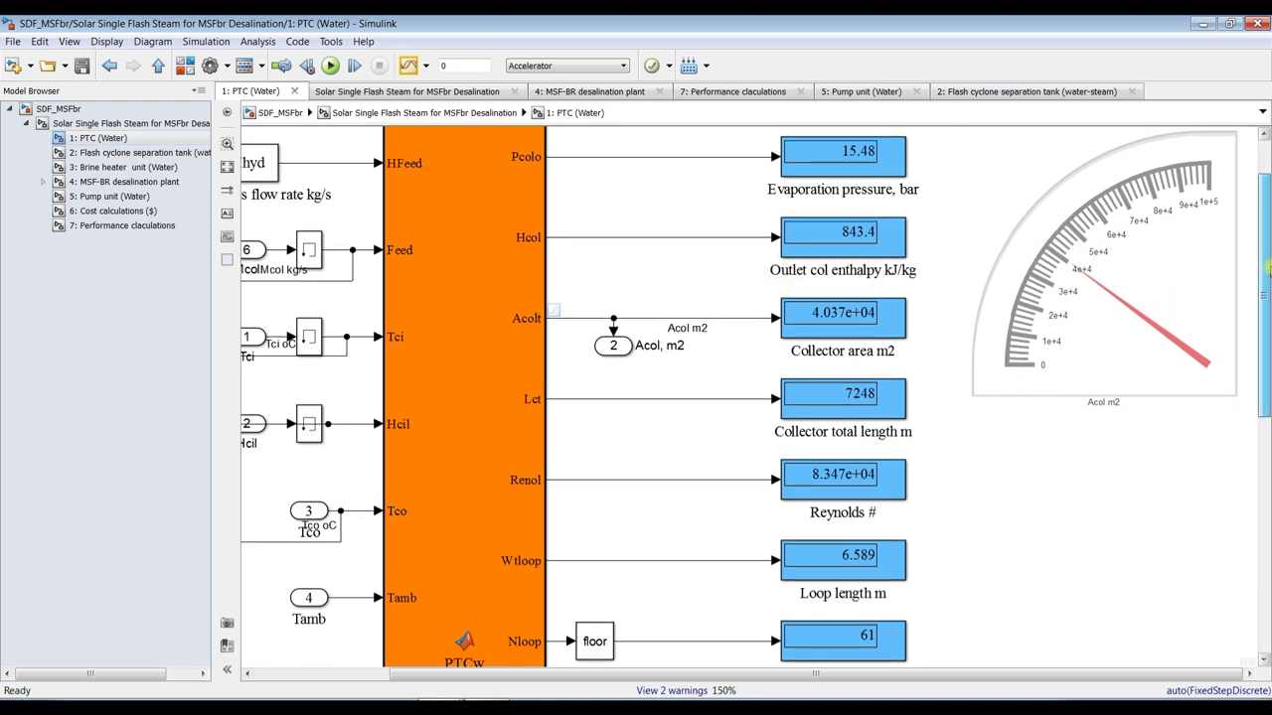
pyautogui.moveTo(1268, 253); pyautogui.dragTo(1268, 285)
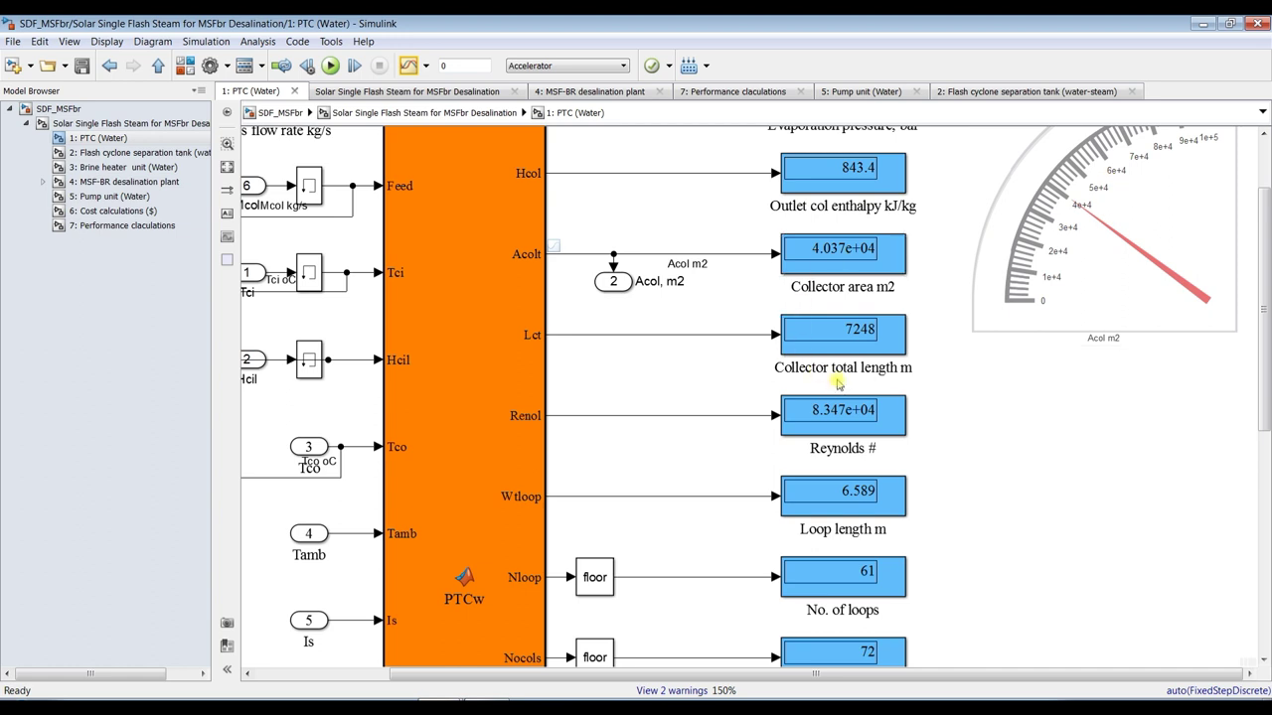
pyautogui.moveTo(1268, 447); pyautogui.dragTo(1265, 593)
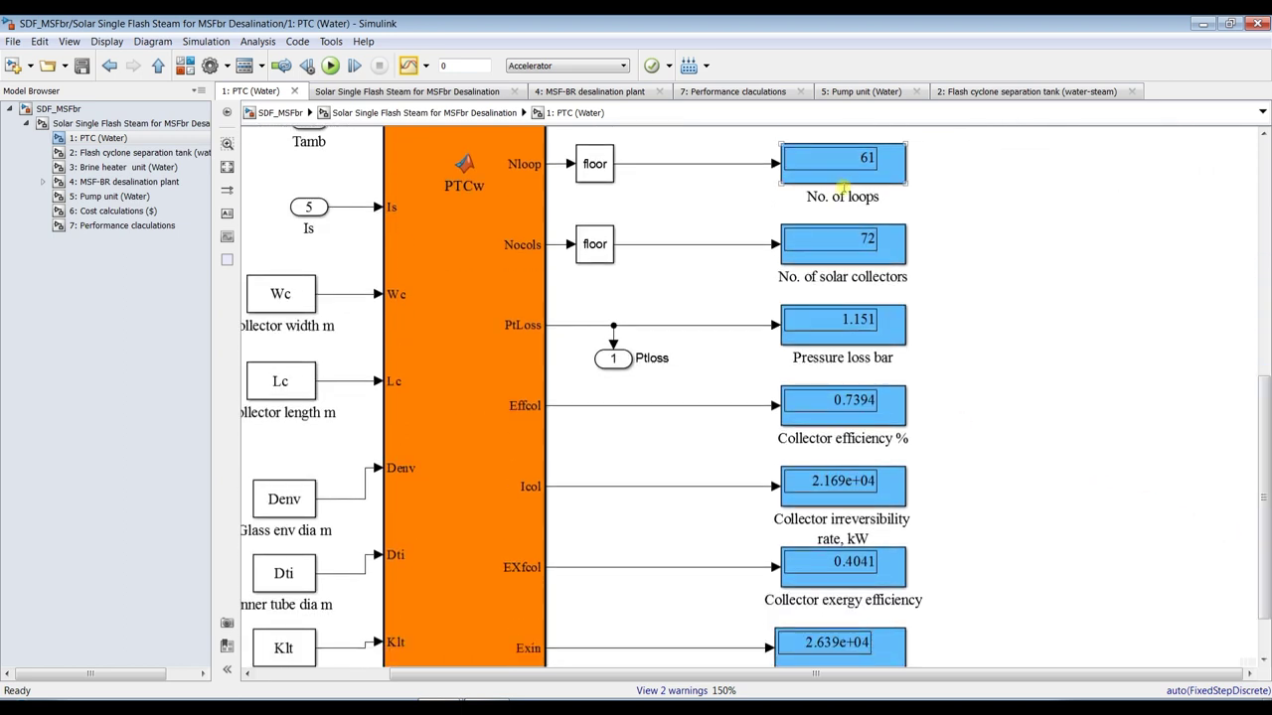
# Change the rounding function on the number of loops output to ceil.
pyautogui.doubleClick(594, 164)
pyautogui.click(914, 230)
pyautogui.click(869, 252)
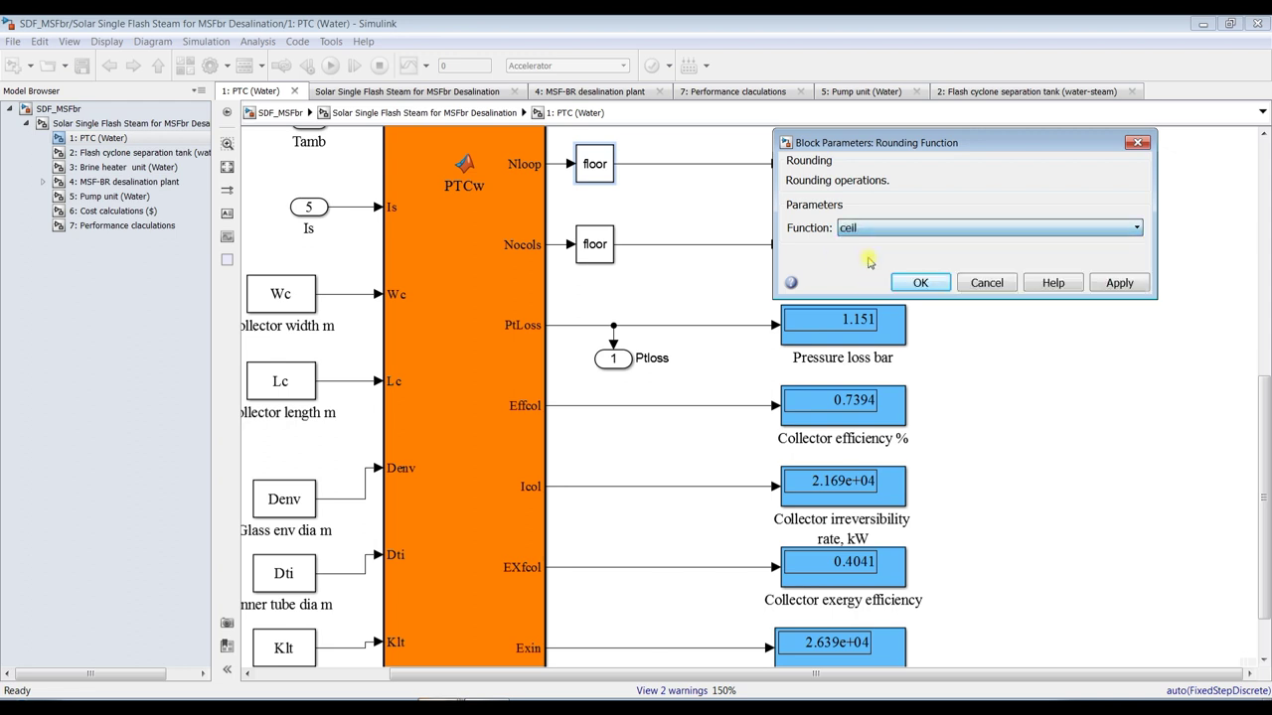
pyautogui.click(1119, 283)
pyautogui.click(916, 284)
# Change the rounding function on the number of solar collectors output to ceil and apply it.
pyautogui.doubleClick(590, 248)
pyautogui.click(893, 328)
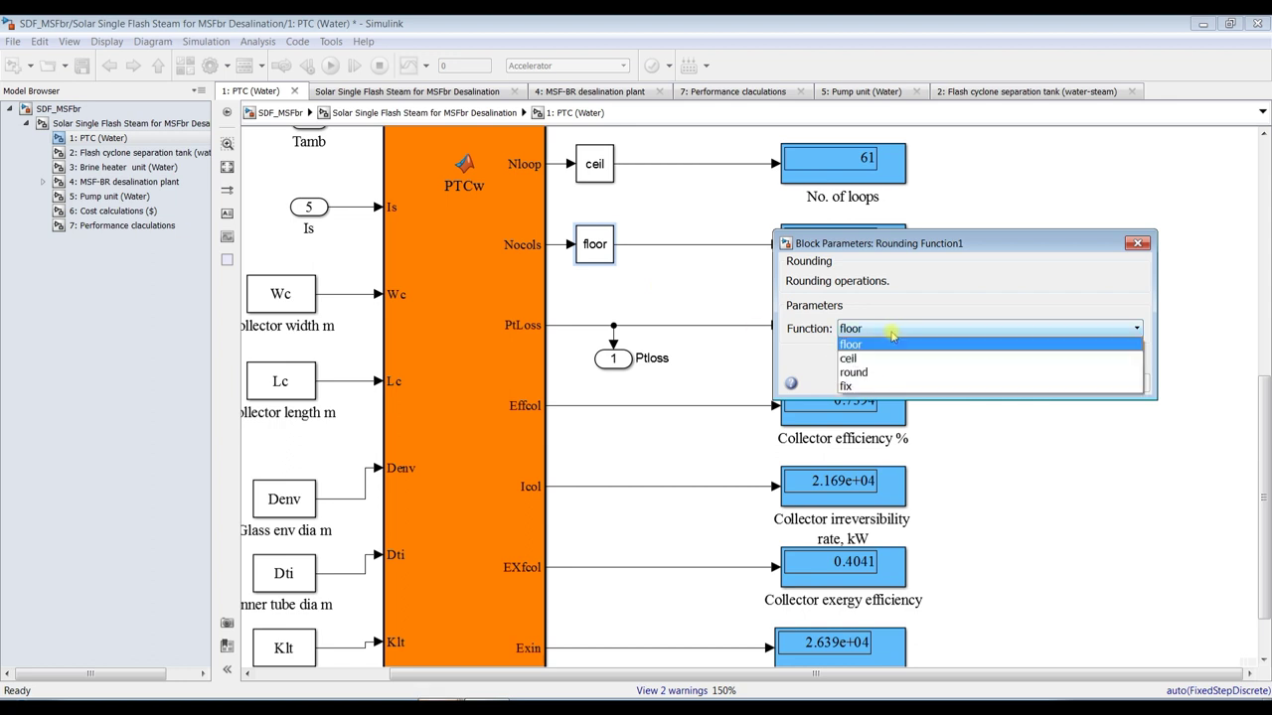
pyautogui.click(847, 358)
pyautogui.click(1119, 383)
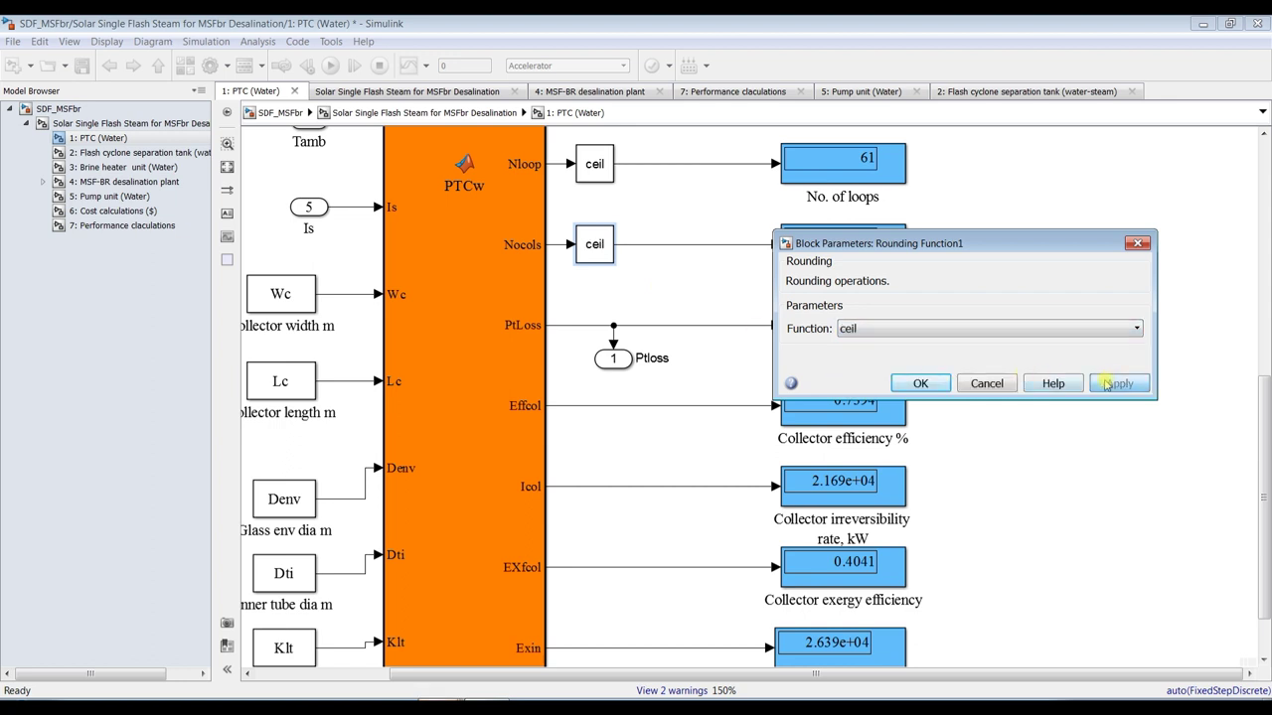
# Confirm the ceil rounding setting, save the model, and rerun the simulation.
pyautogui.click(920, 383)
pyautogui.click(82, 65)
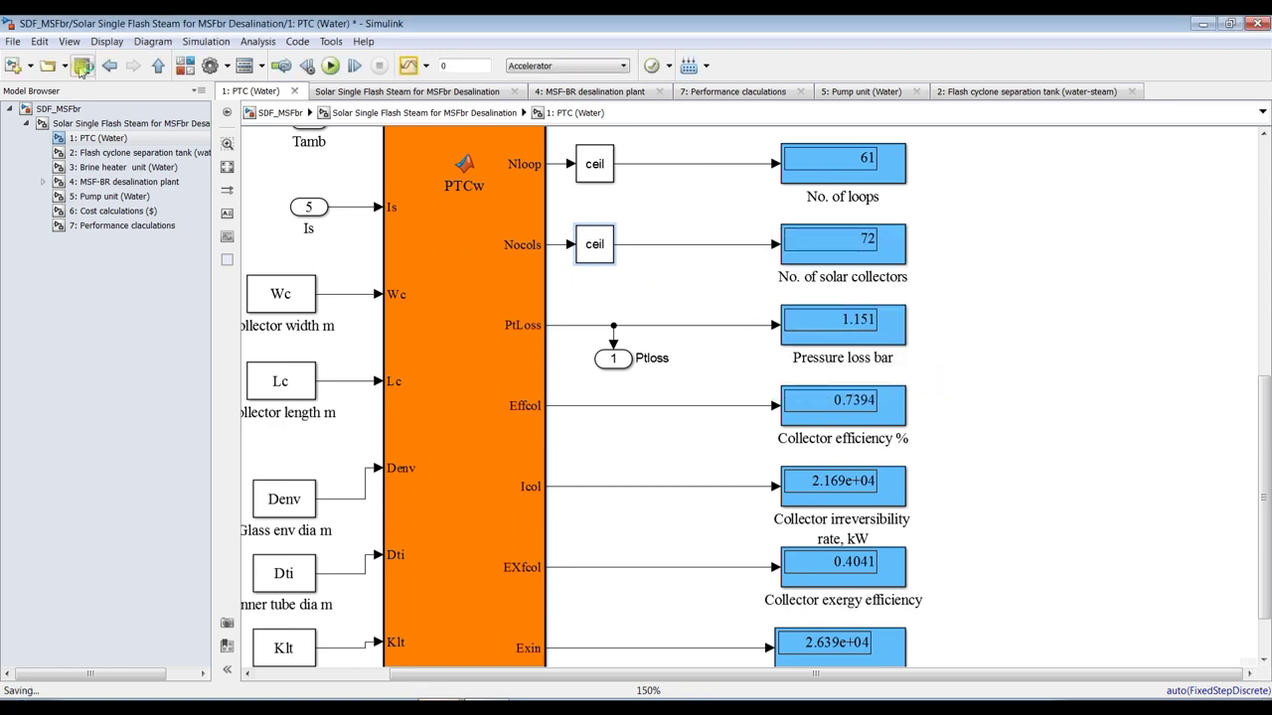
pyautogui.click(329, 66)
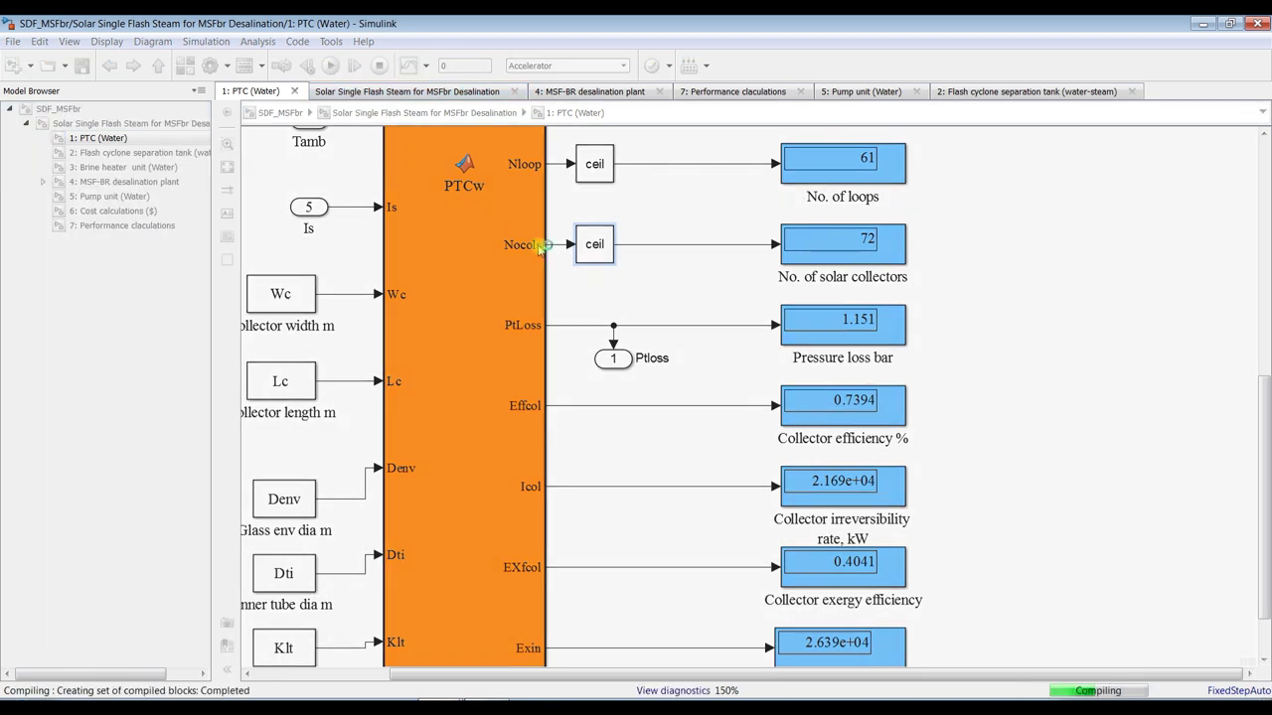
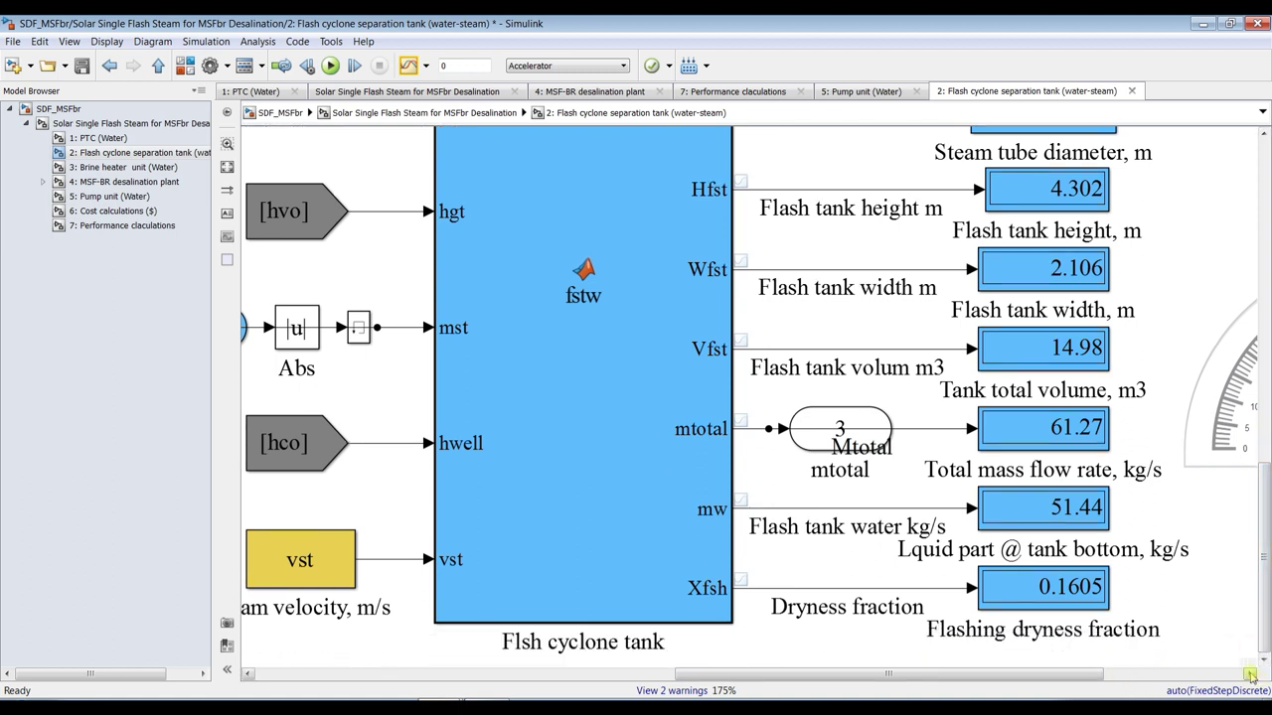
# Finish viewing the flash cyclone tank outputs, then examine the feed and steam temperature gauges in the brine heater unit.
pyautogui.click(1251, 675)
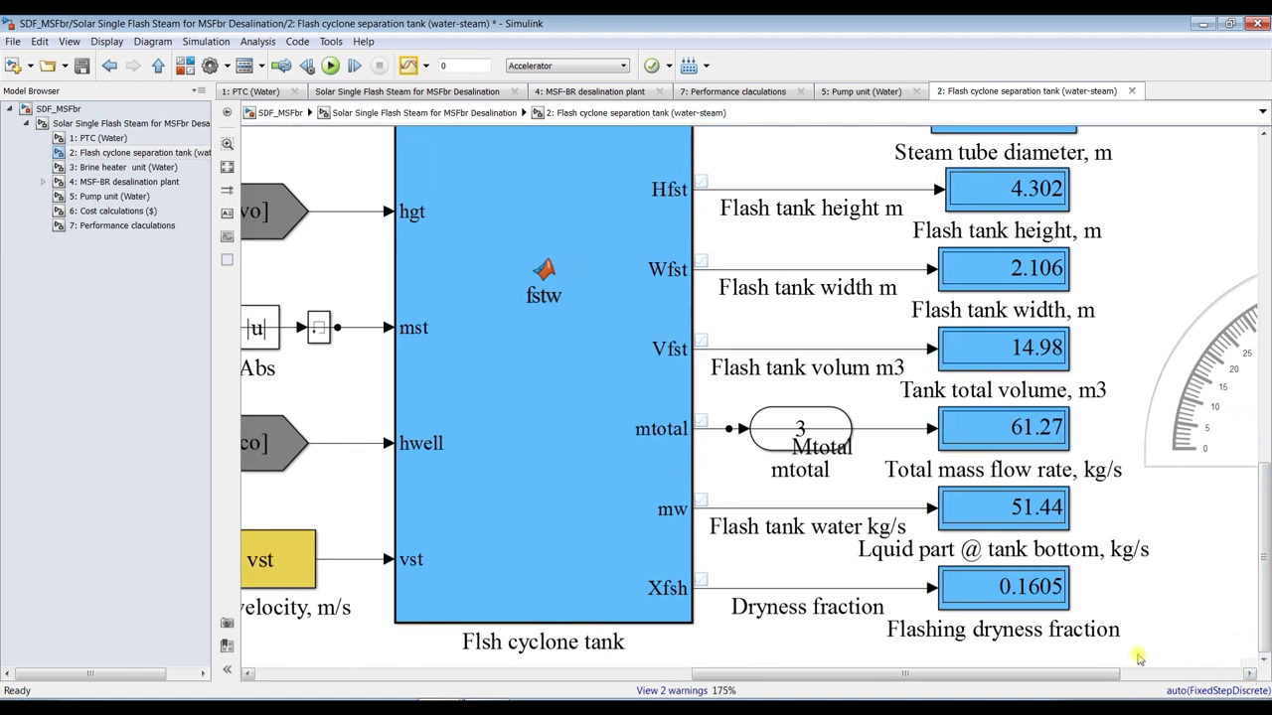
pyautogui.click(135, 167)
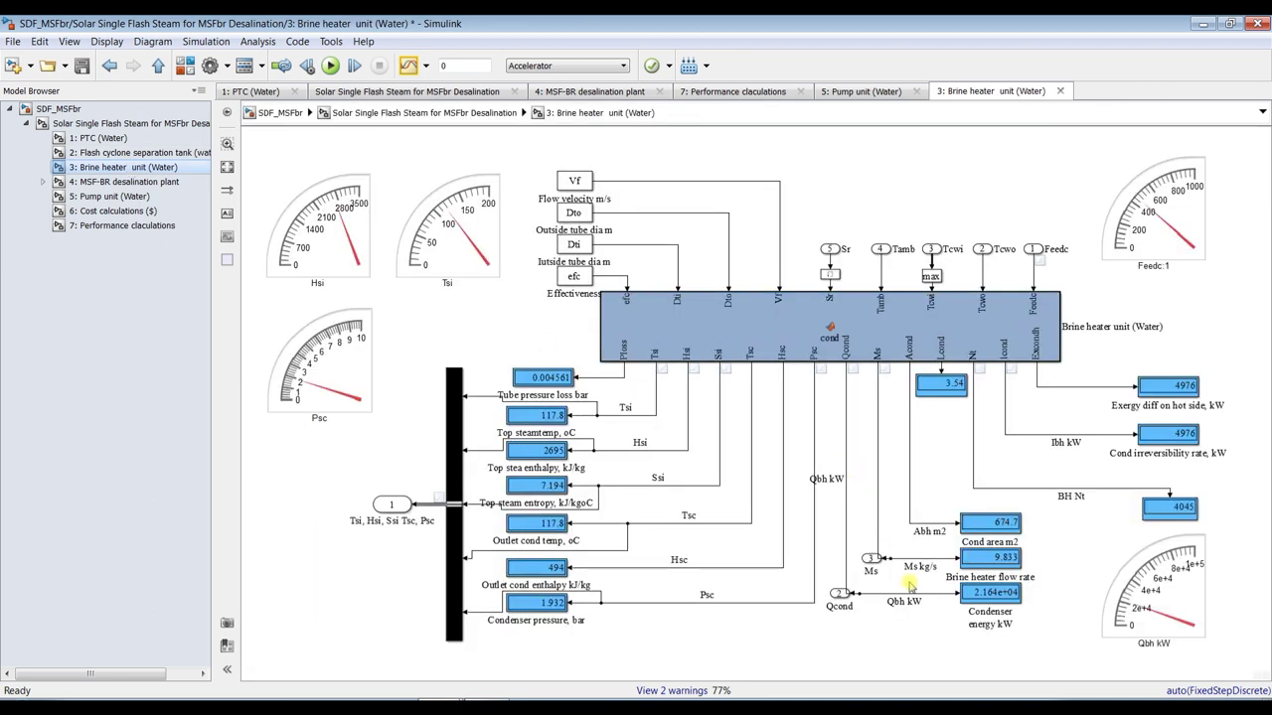
pyautogui.click(1181, 270)
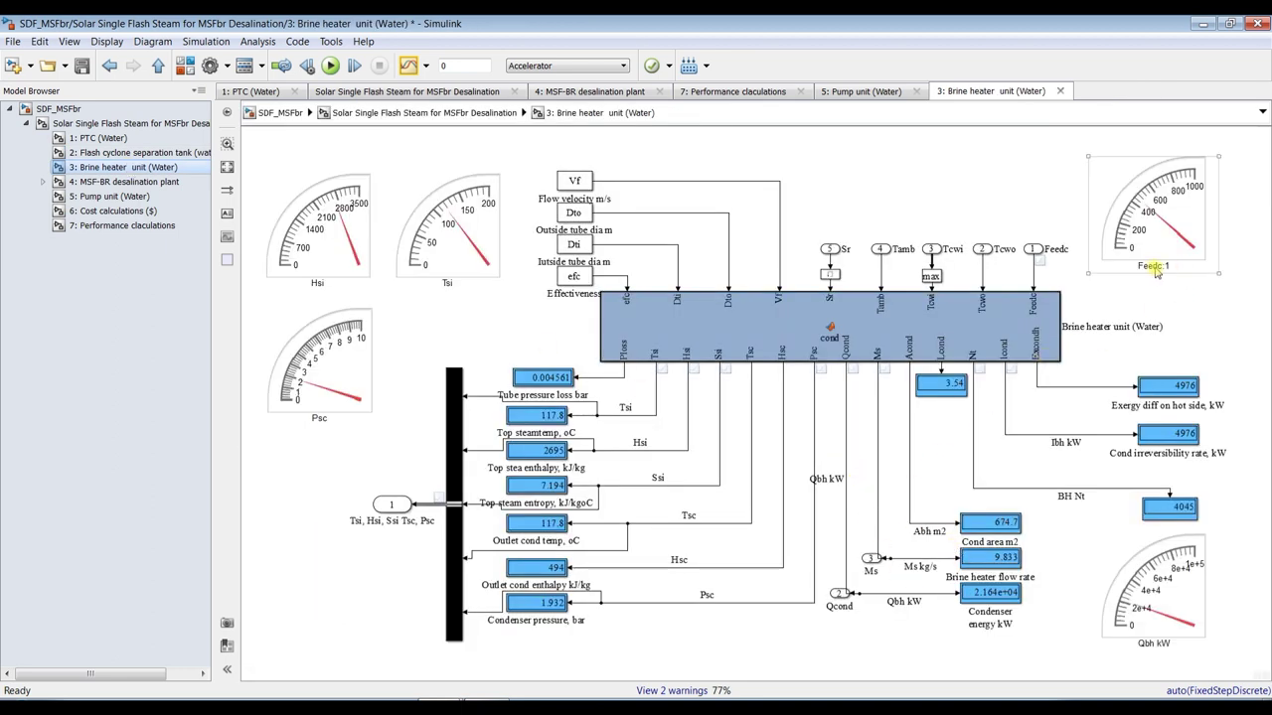
pyautogui.scroll(2, 1172, 241)
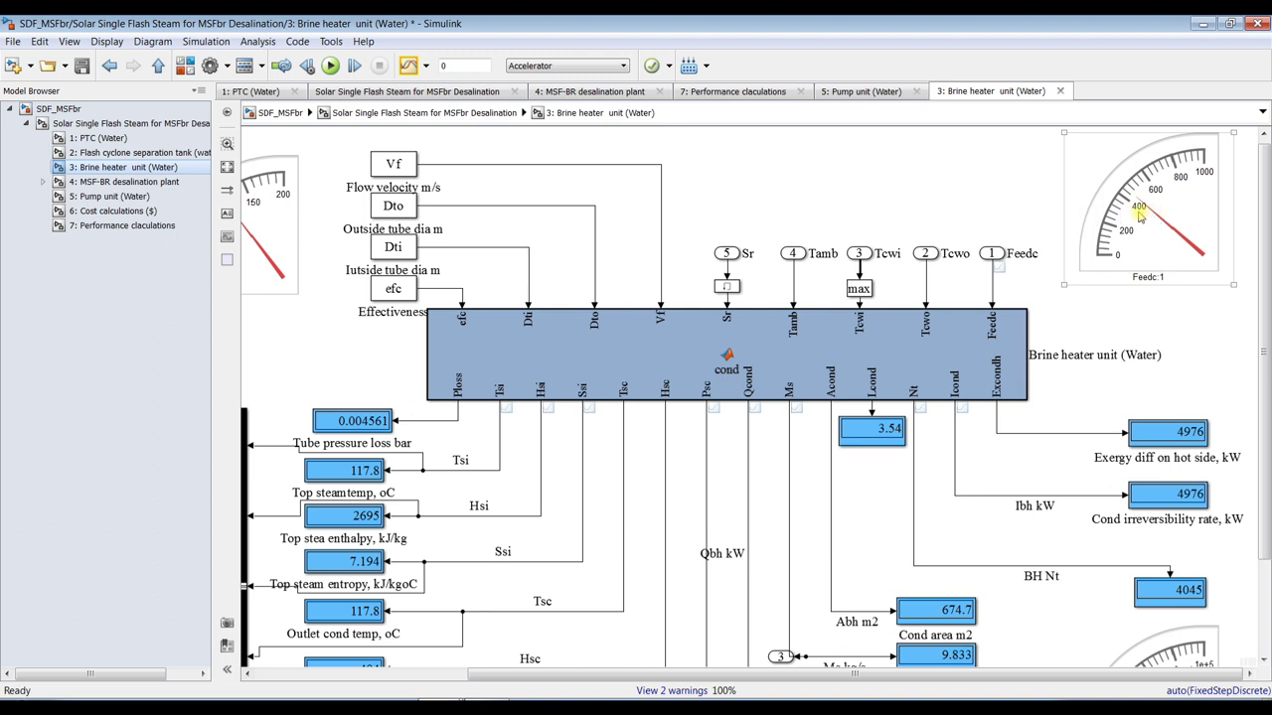
pyautogui.scroll(-1, 1155, 246)
pyautogui.click(336, 269)
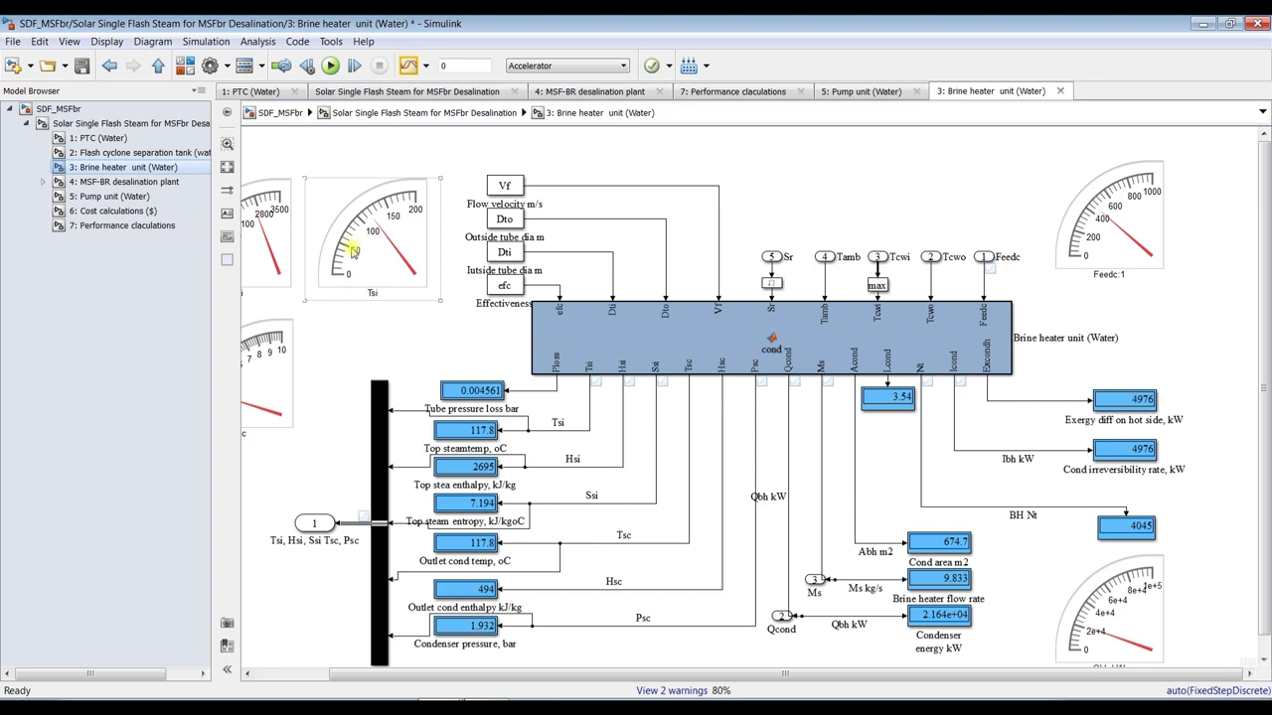
pyautogui.click(407, 673)
pyautogui.click(420, 298)
# Examine the brine heater's steam temperature, enthalpy, entropy and condenser pressure displays, then its condenser area, flow rate and energy.
pyautogui.click(546, 429)
pyautogui.scroll(6, 546, 430)
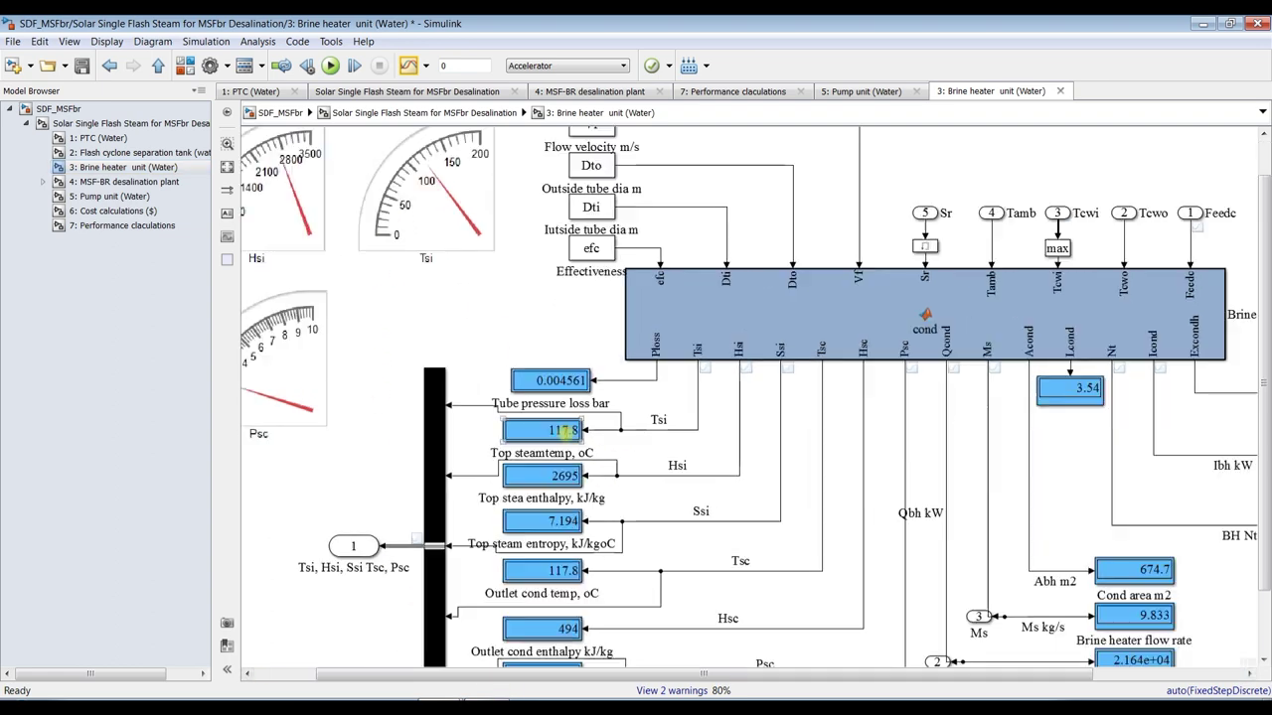
pyautogui.click(536, 507)
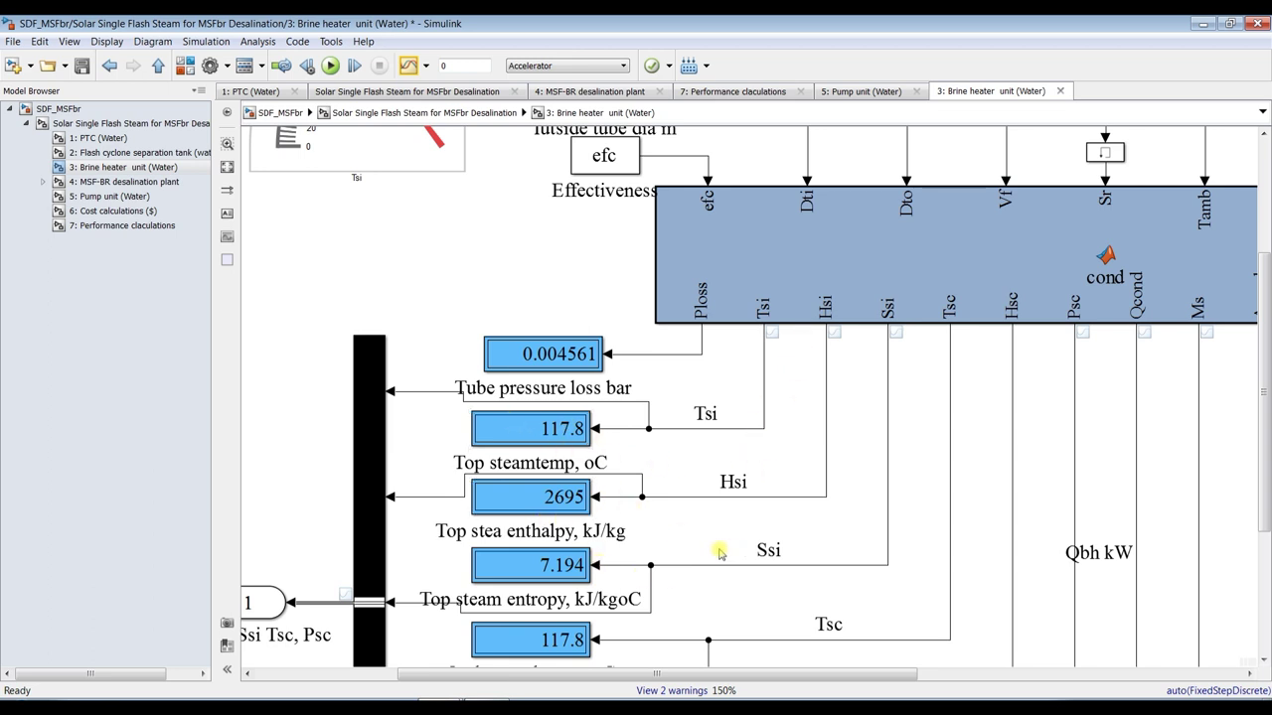
pyautogui.moveTo(1263, 387); pyautogui.dragTo(1264, 535)
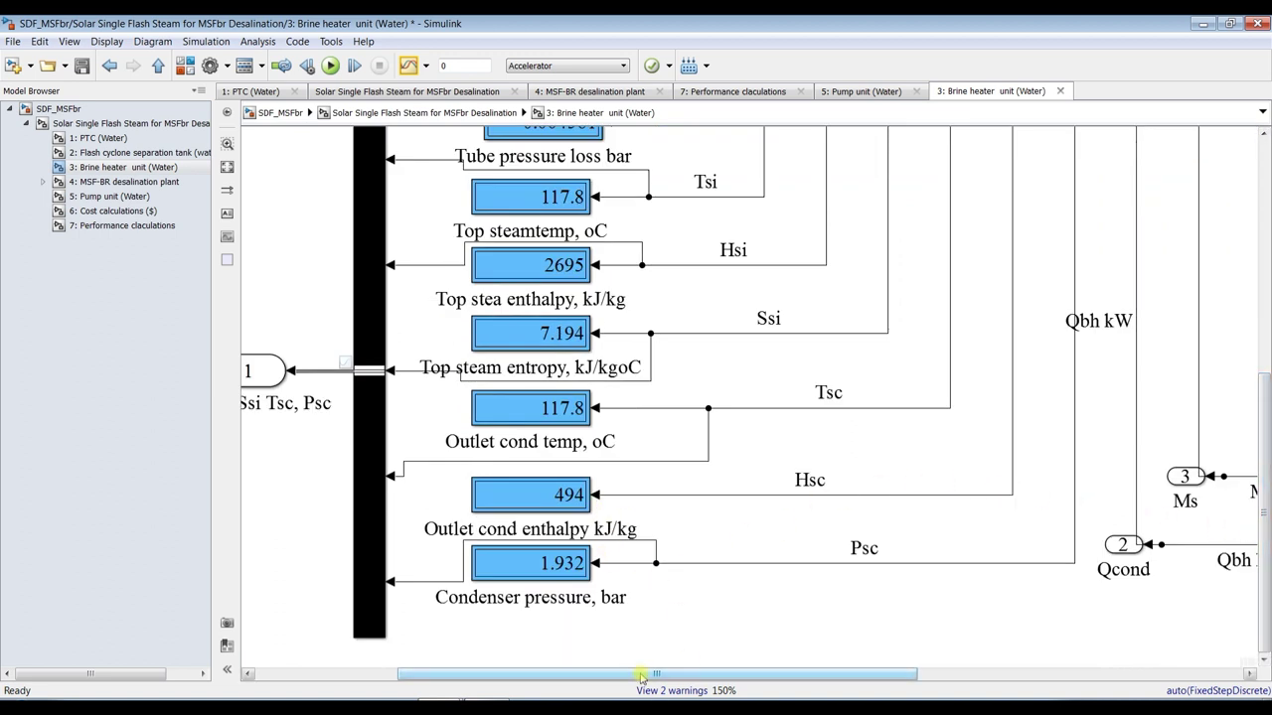
pyautogui.scroll(-1, 706, 487)
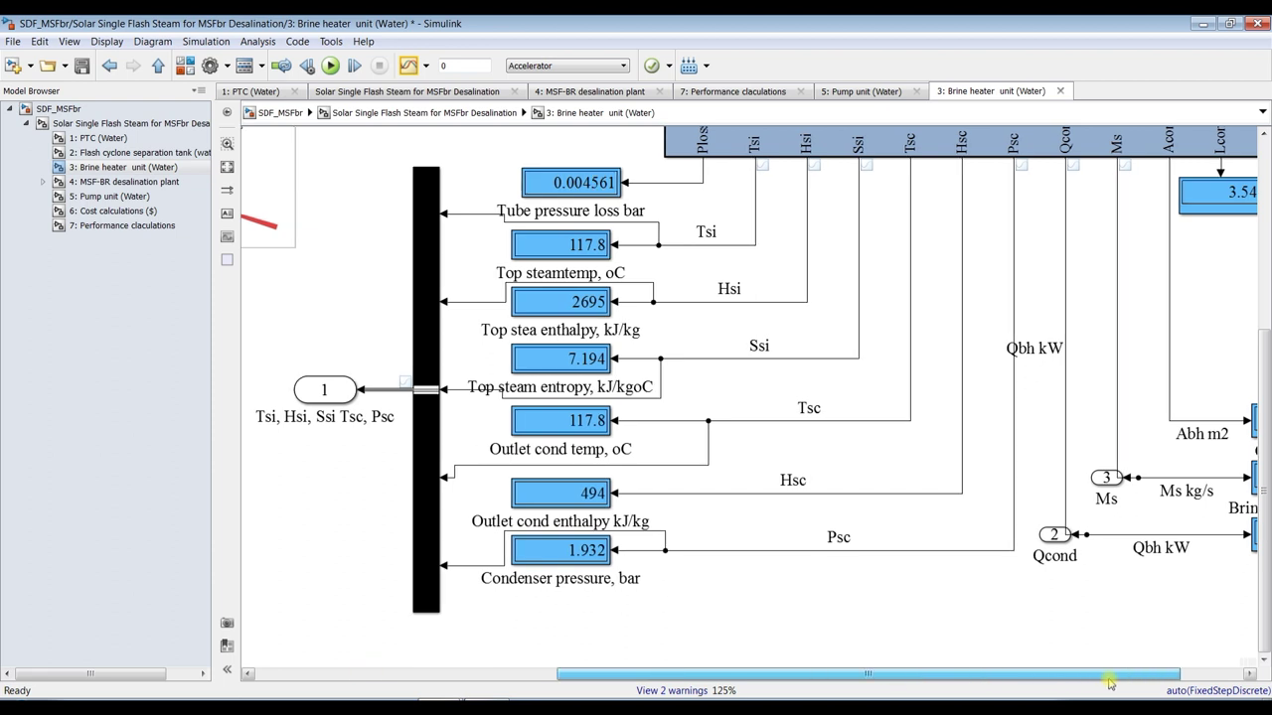
pyautogui.hscroll(1, 1109, 683)
pyautogui.hscroll(2, 1169, 550)
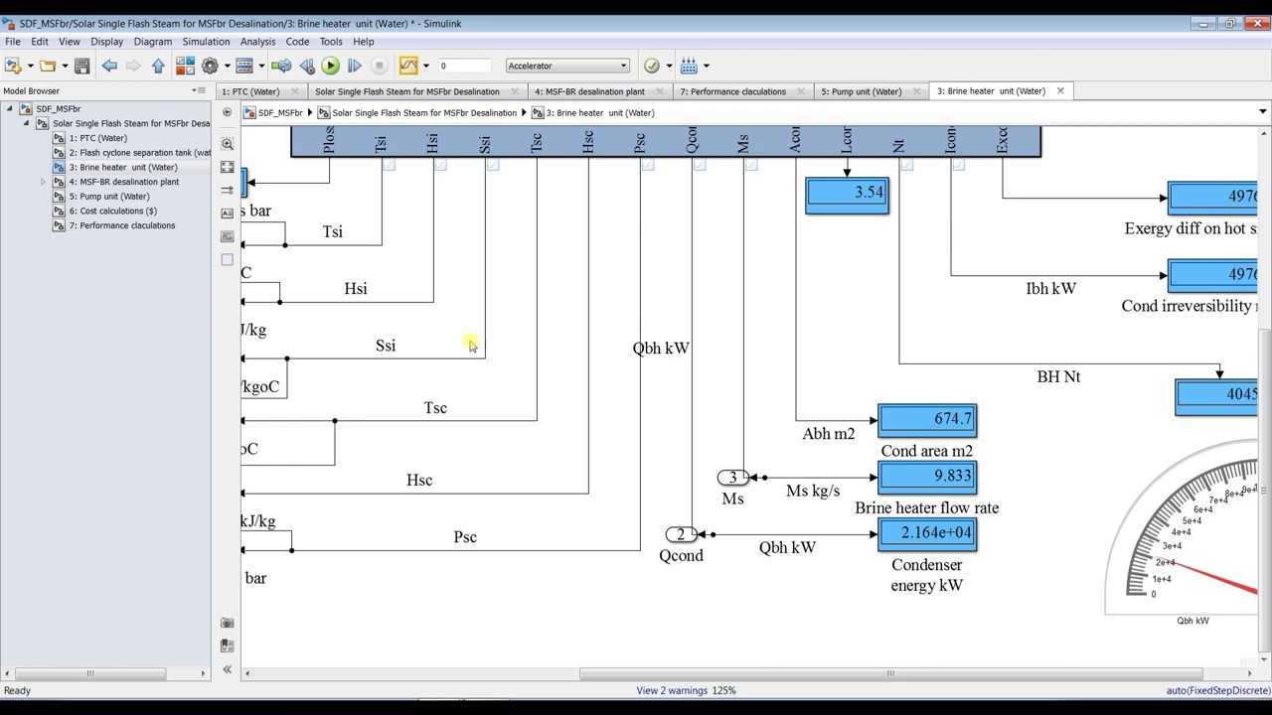
# Open the MSF-BR desalination plant subsystem and examine its total inlet feed, mixer feed and first splitter feed loss.
pyautogui.click(103, 183)
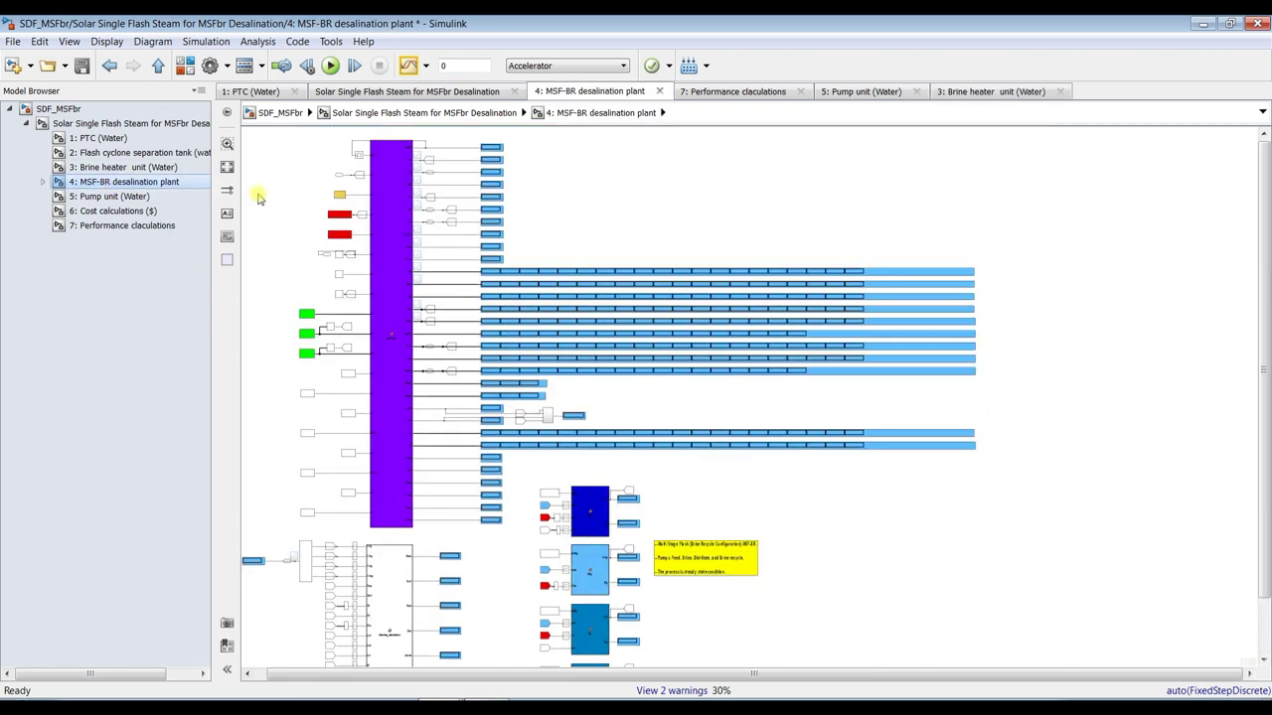
pyautogui.scroll(8, 469, 174)
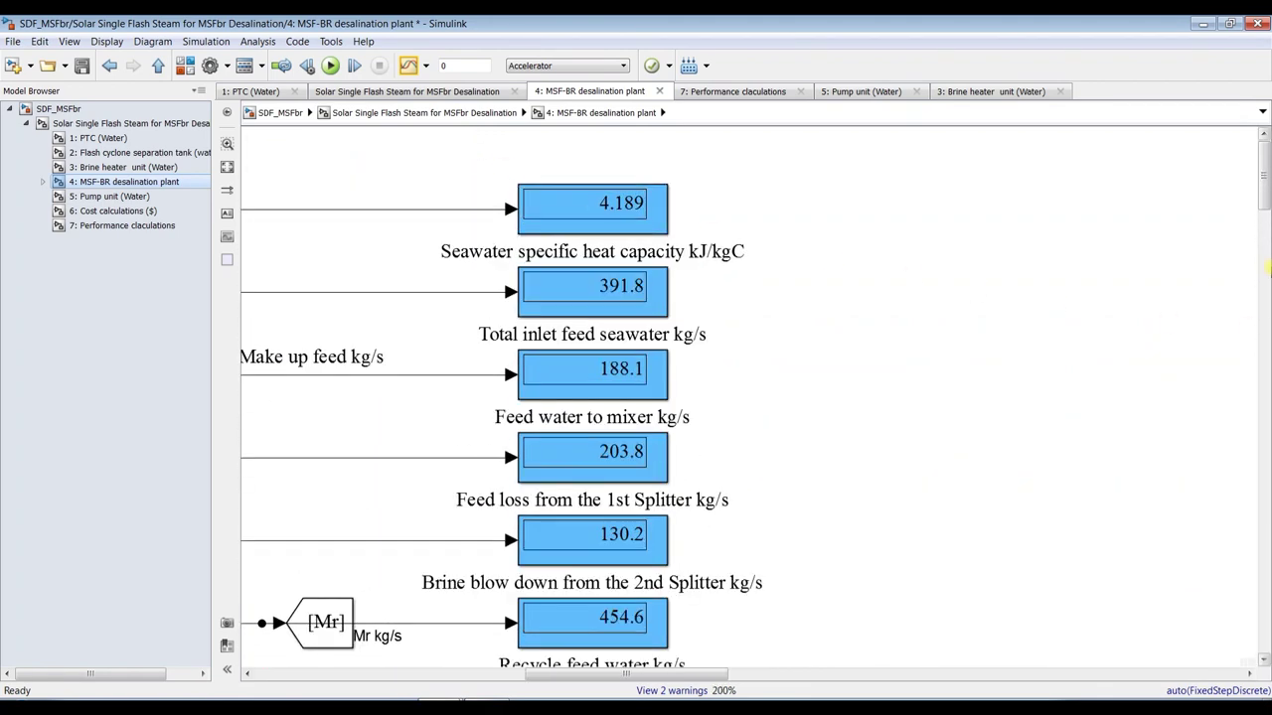
pyautogui.moveTo(1267, 198); pyautogui.dragTo(1266, 199)
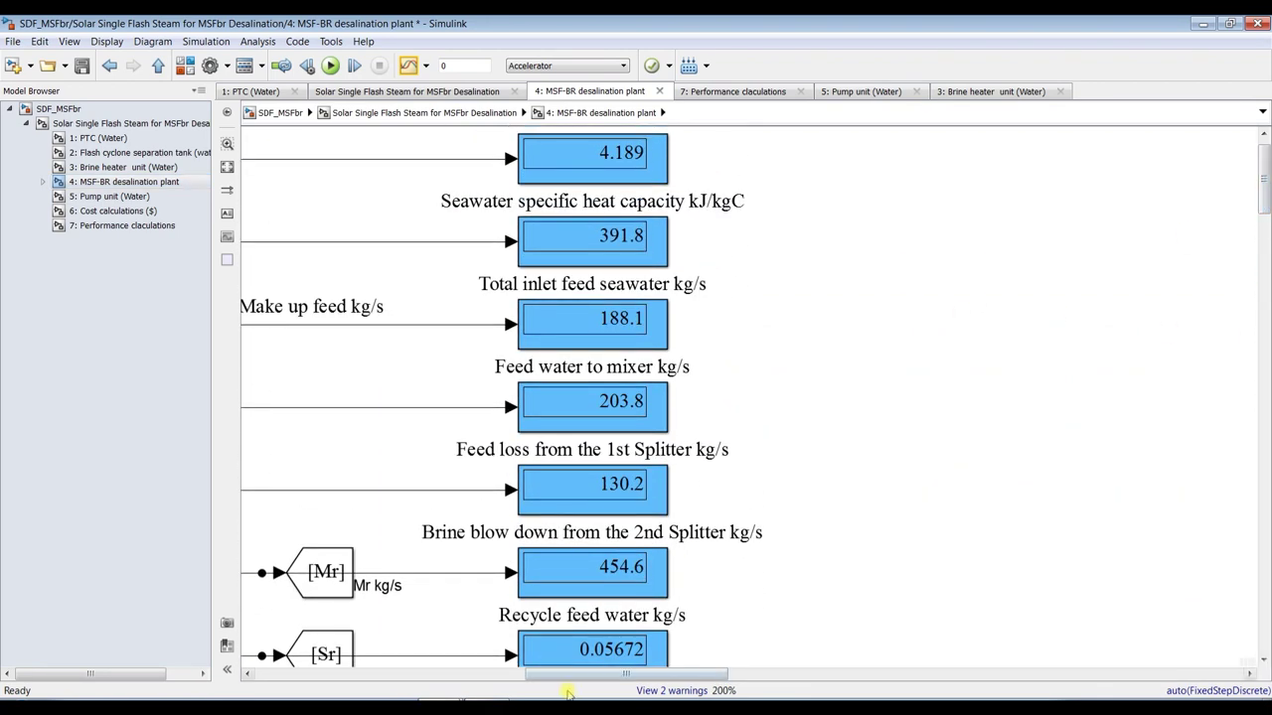
pyautogui.moveTo(570, 683); pyautogui.dragTo(491, 683)
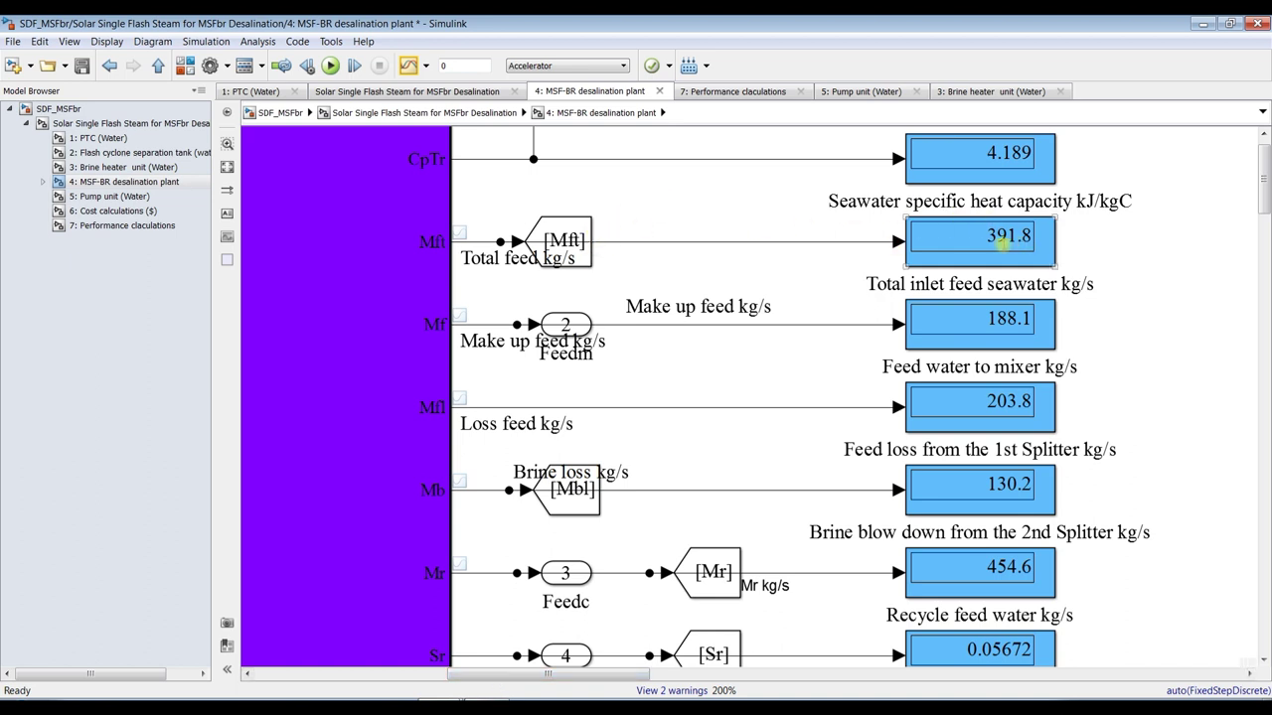
pyautogui.click(1012, 335)
pyautogui.click(1055, 401)
# Examine the plant's recycle feed flow, recycle salinity, second splitter flow and ratio, and total brine blowdown.
pyautogui.scroll(-3, 1265, 204)
pyautogui.moveTo(1267, 214); pyautogui.dragTo(1266, 231)
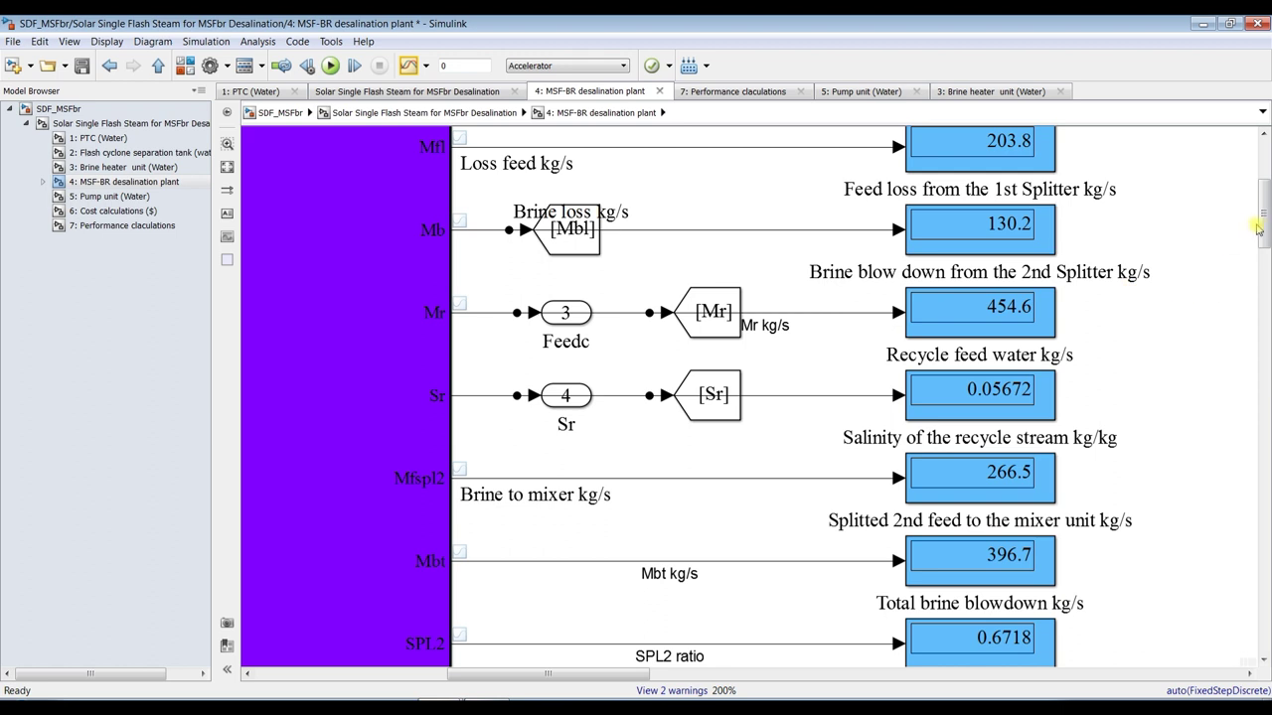
pyautogui.moveTo(1266, 229); pyautogui.dragTo(1267, 237)
pyautogui.click(972, 266)
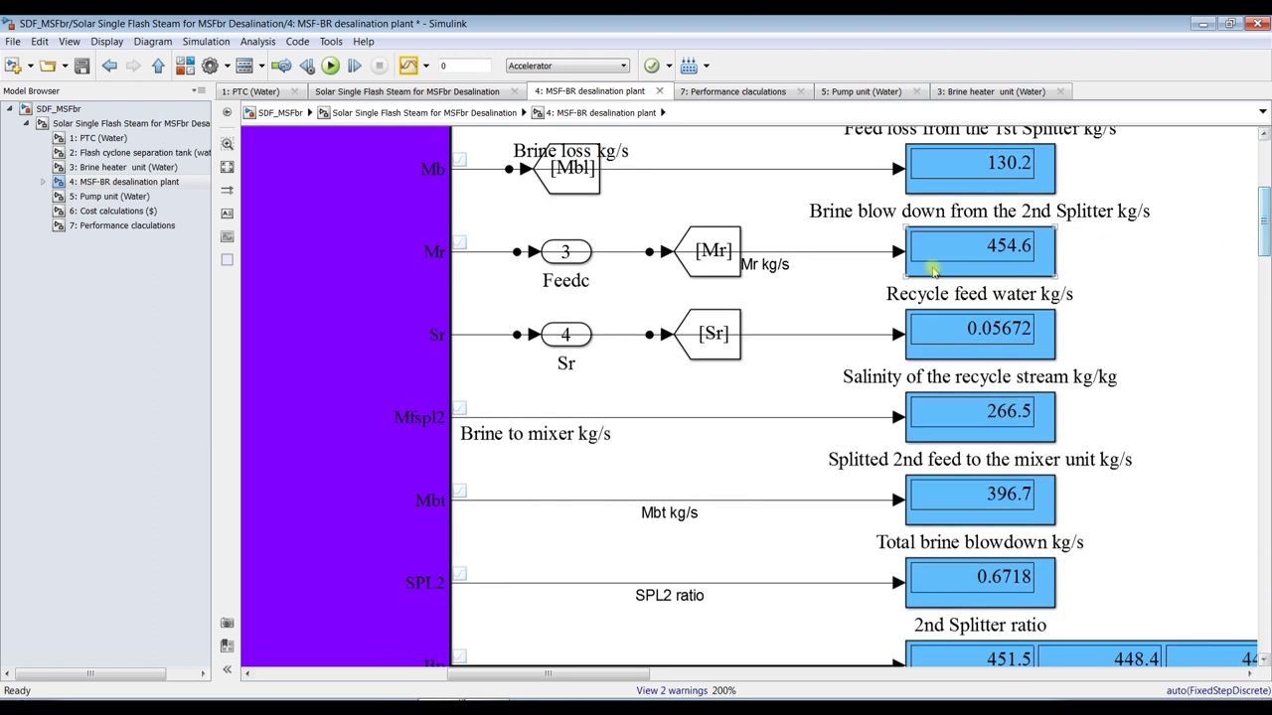
pyautogui.click(1129, 249)
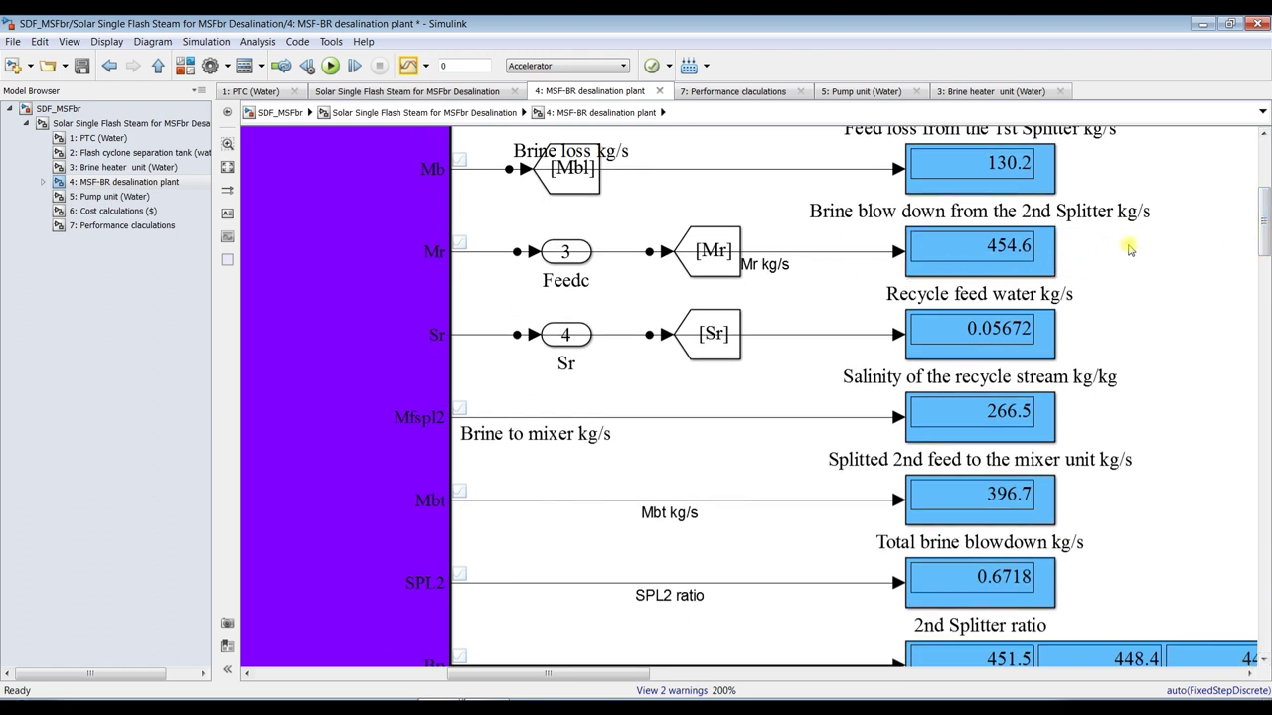
pyautogui.click(1011, 255)
pyautogui.moveTo(1264, 236); pyautogui.dragTo(1266, 271)
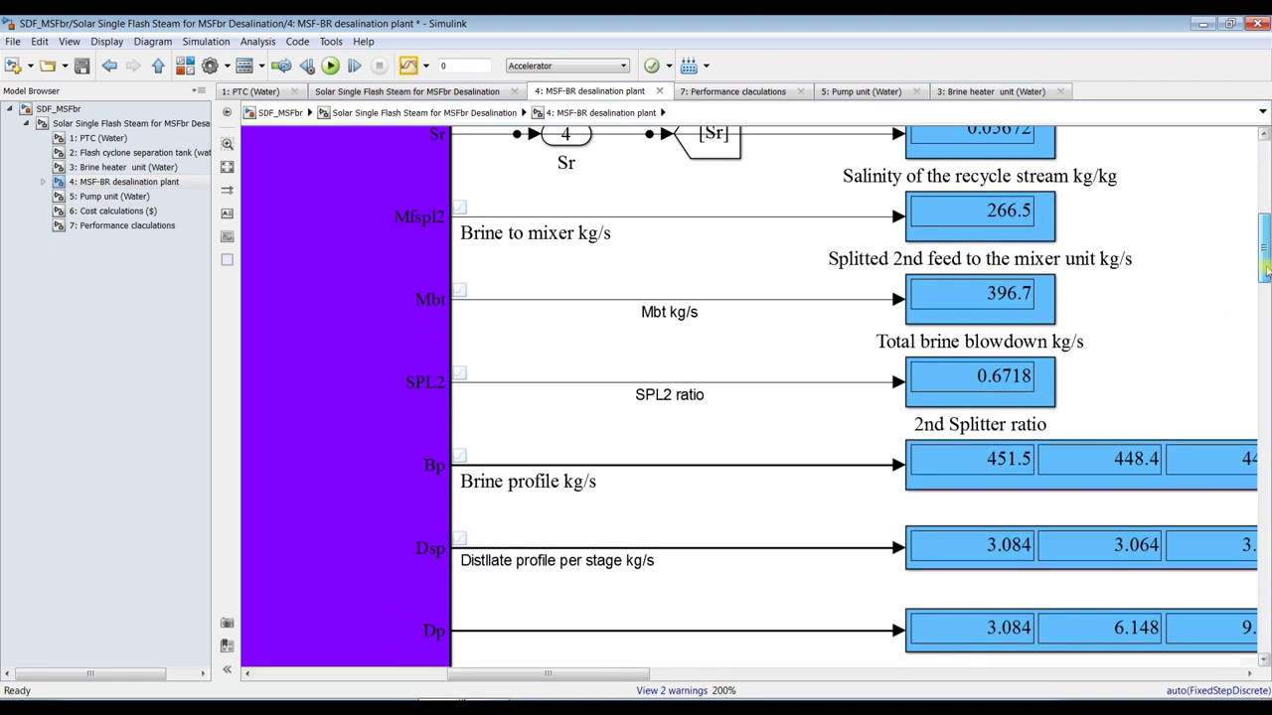
pyautogui.click(919, 258)
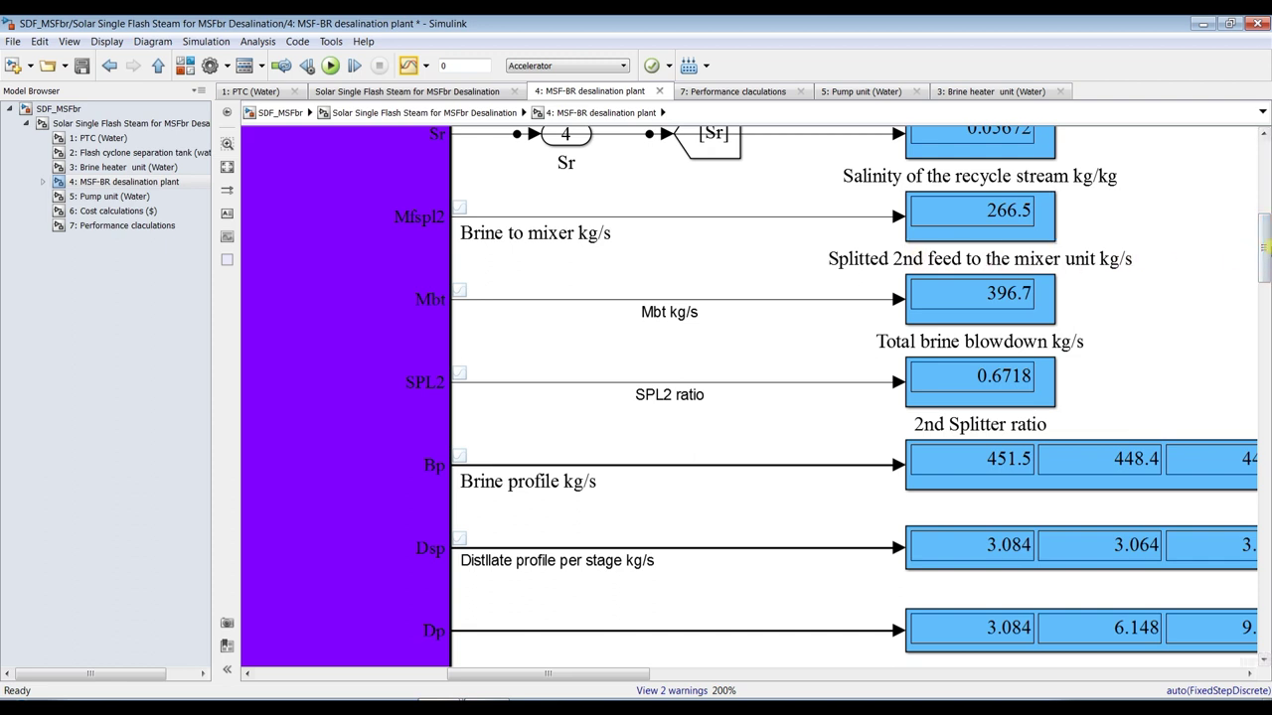
# Examine the brine, distillate, salinity and temperature profiles, including the seawater and brine blowdown temperatures of the heat rejection section.
pyautogui.moveTo(1266, 237); pyautogui.dragTo(1266, 260)
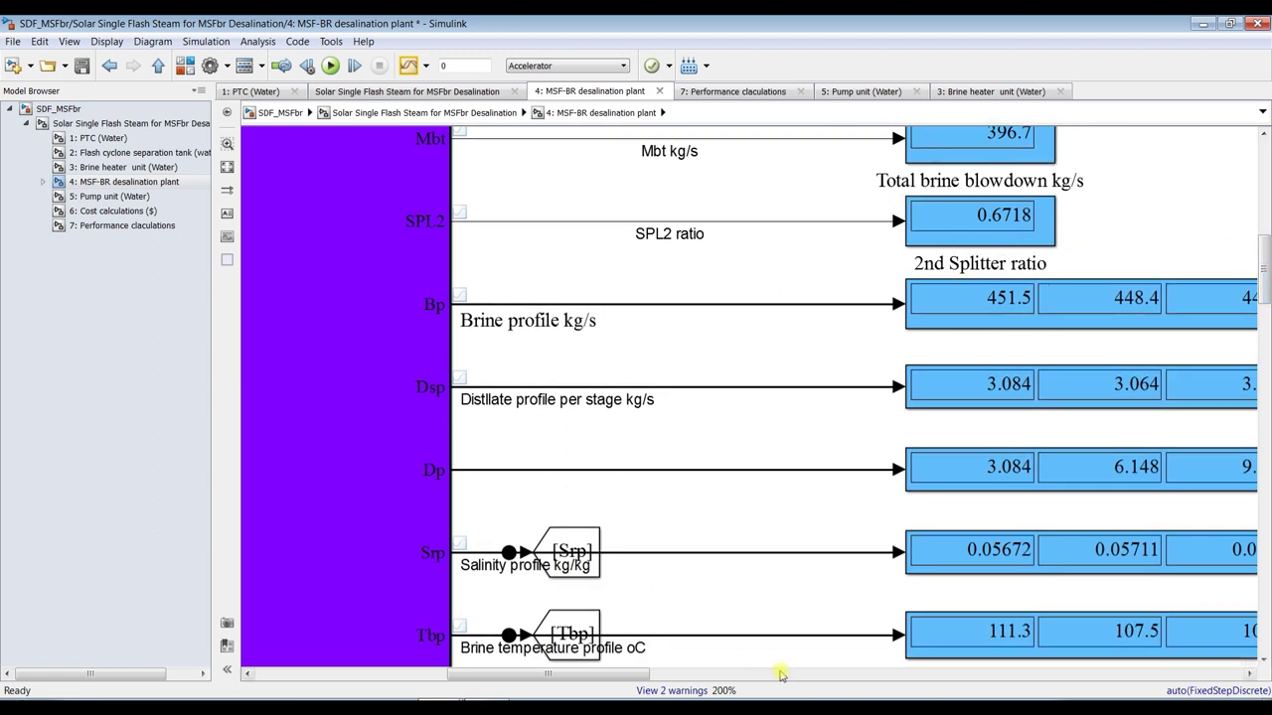
pyautogui.moveTo(607, 678); pyautogui.dragTo(670, 683)
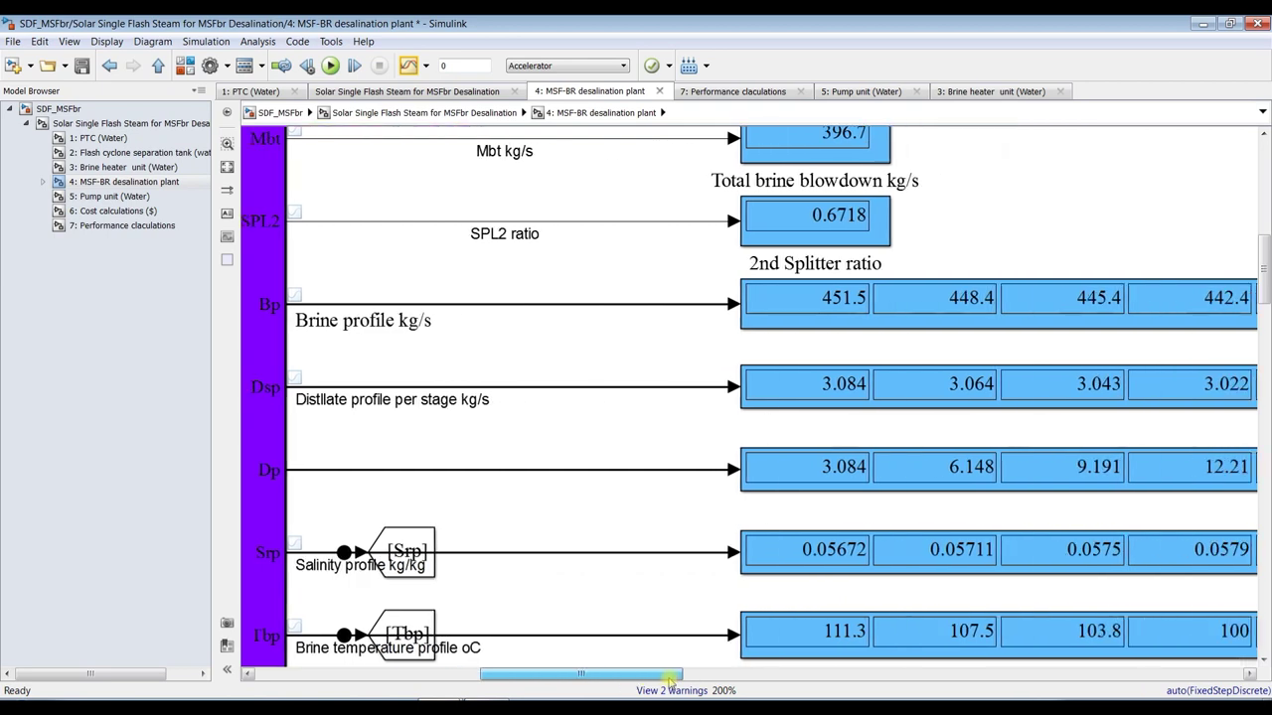
pyautogui.moveTo(1264, 285); pyautogui.dragTo(1267, 393)
pyautogui.scroll(-3, 692, 284)
pyautogui.click(794, 275)
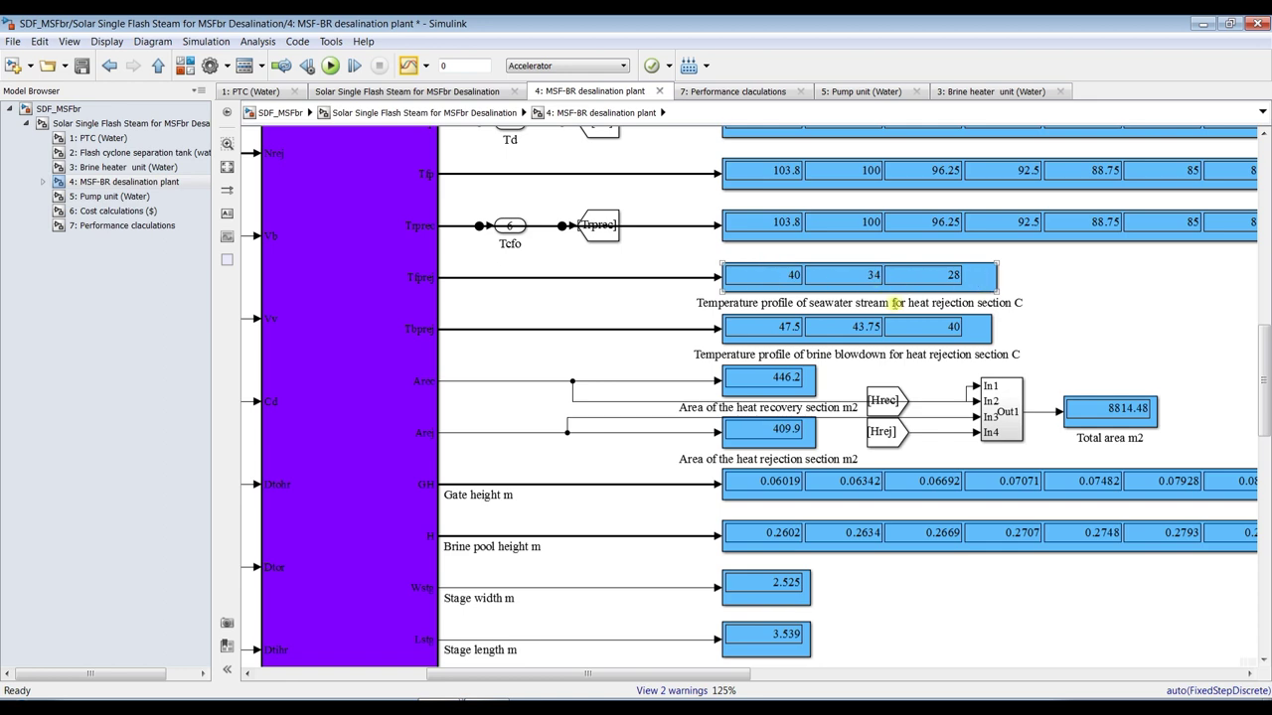
pyautogui.scroll(5, 950, 328)
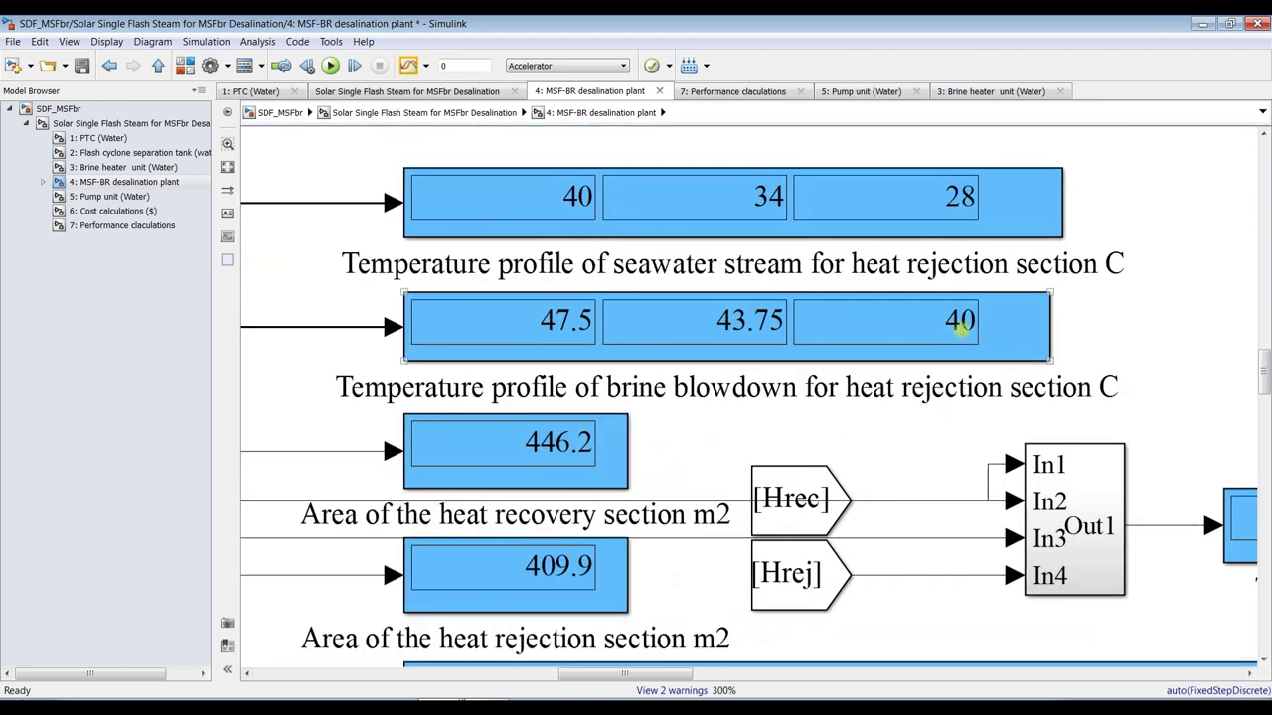
pyautogui.scroll(1, 954, 353)
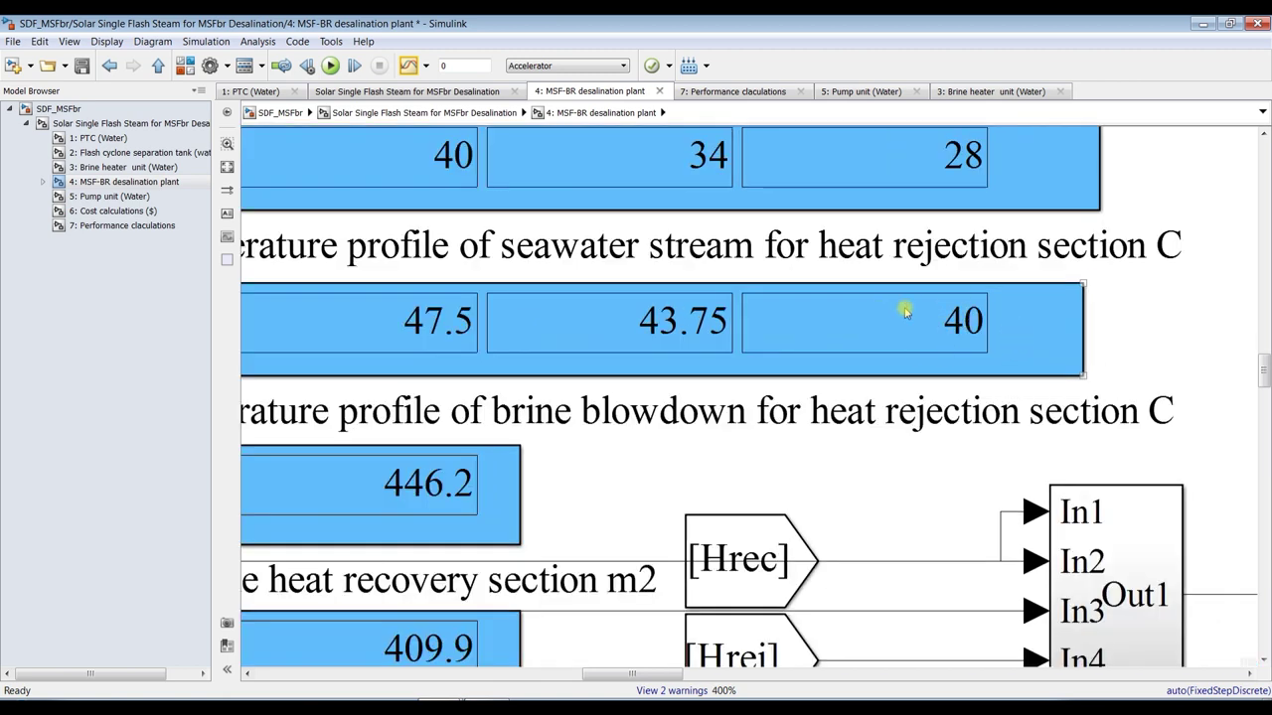
pyautogui.scroll(-6, 969, 320)
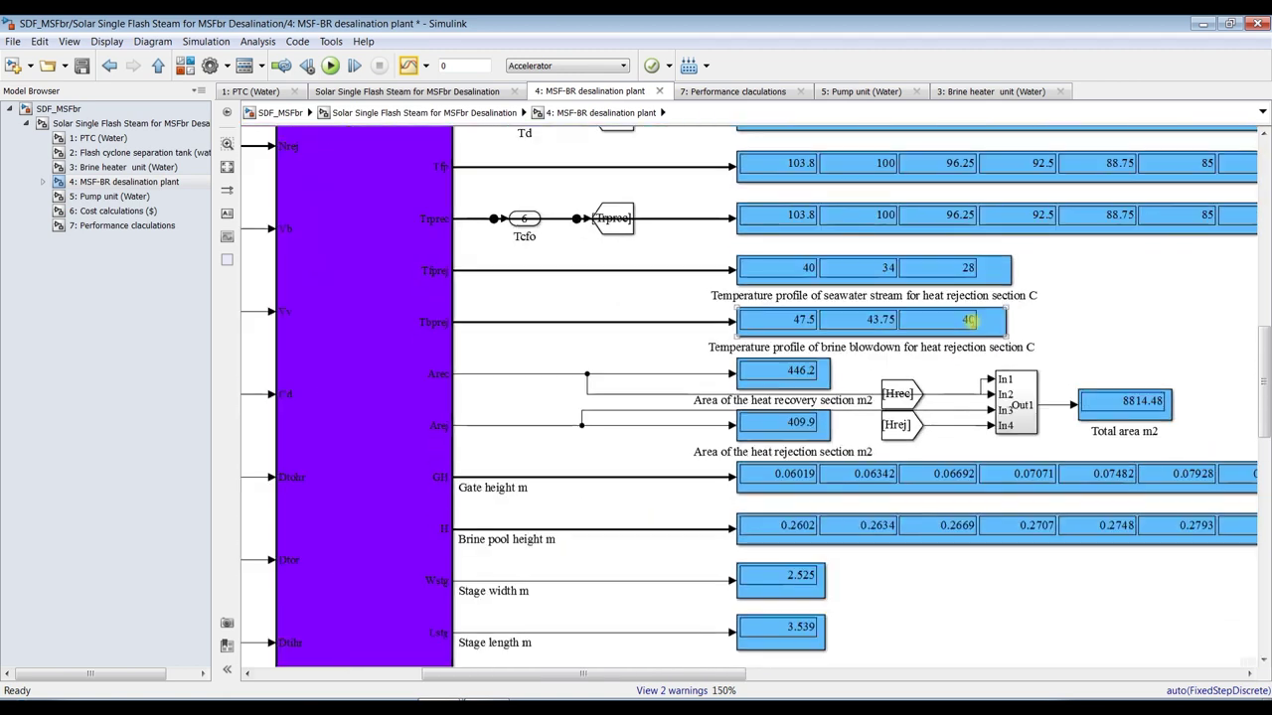
# Examine the stage dimensions, gate and brine pool heights, tube lengths and counts, and the brine blowdown pump power.
pyautogui.moveTo(1267, 394); pyautogui.dragTo(1264, 436)
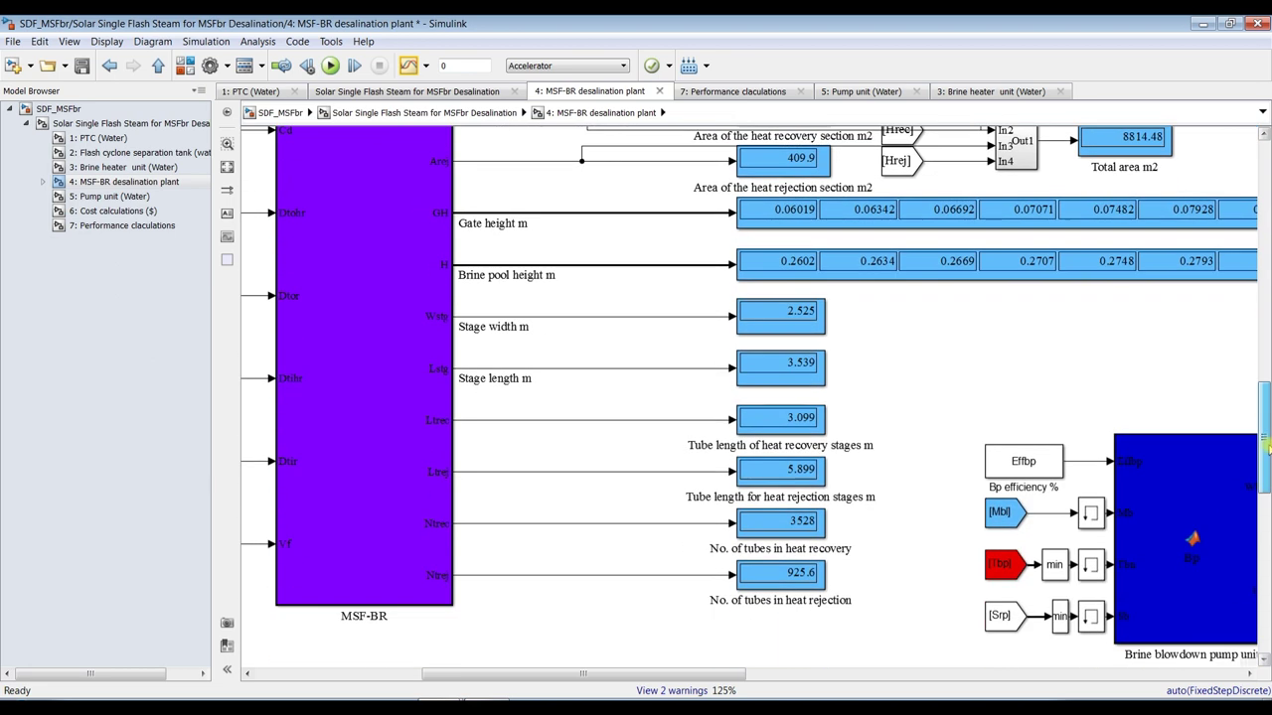
pyautogui.moveTo(686, 675); pyautogui.dragTo(827, 675)
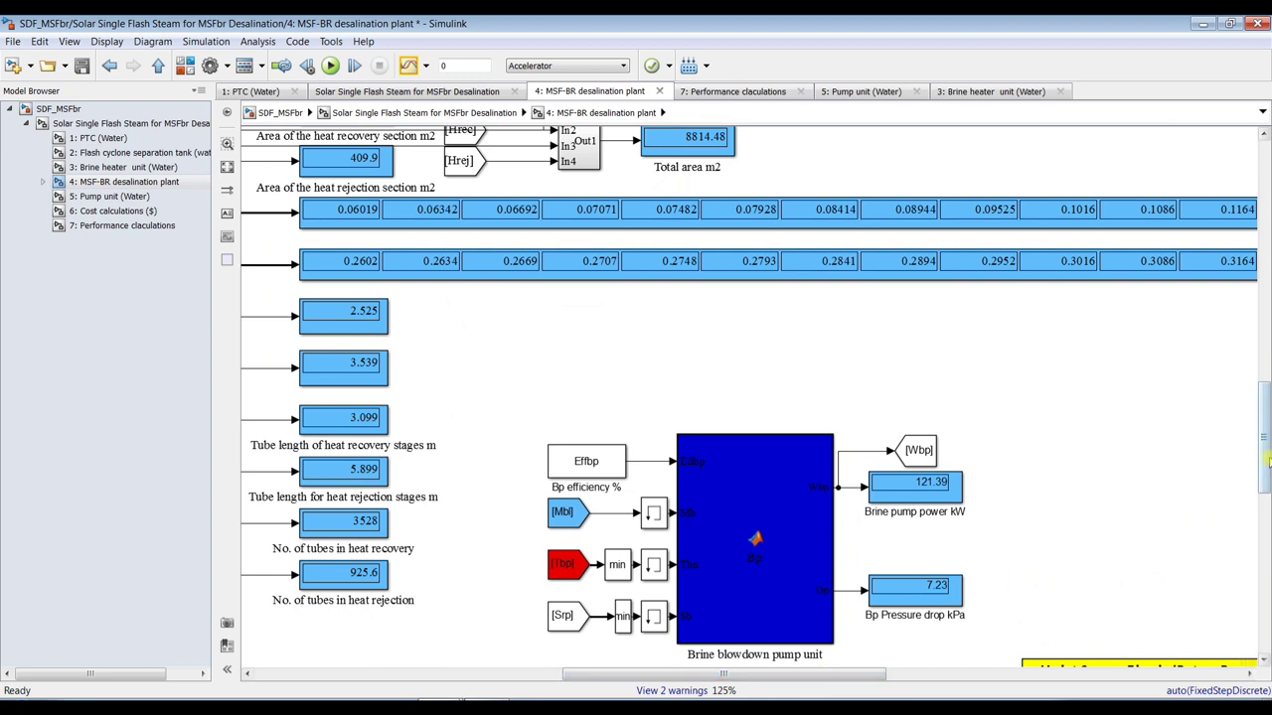
pyautogui.scroll(-5, 952, 510)
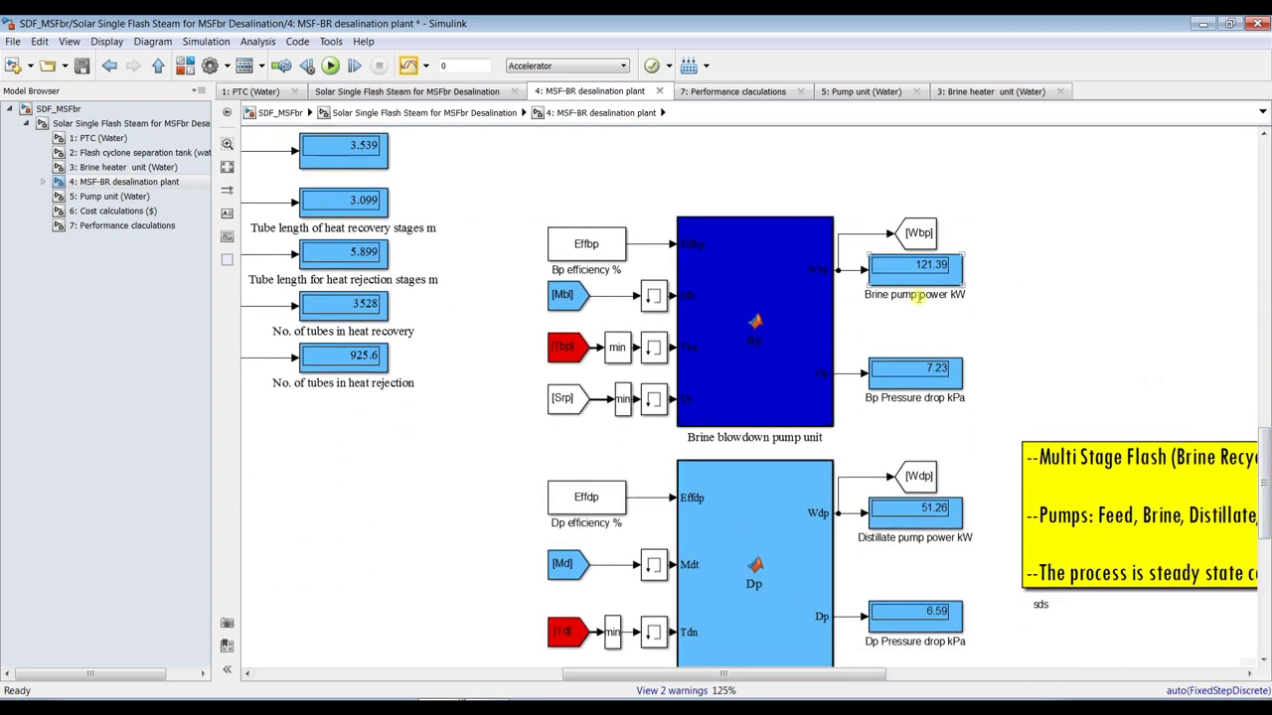
pyautogui.click(922, 283)
# Examine the exergy outputs Exbo, Exfi, Exfo and Exd and the Imsfbr output of the thermo-economic block.
pyautogui.moveTo(1264, 472); pyautogui.dragTo(1242, 434)
pyautogui.moveTo(767, 678); pyautogui.dragTo(513, 673)
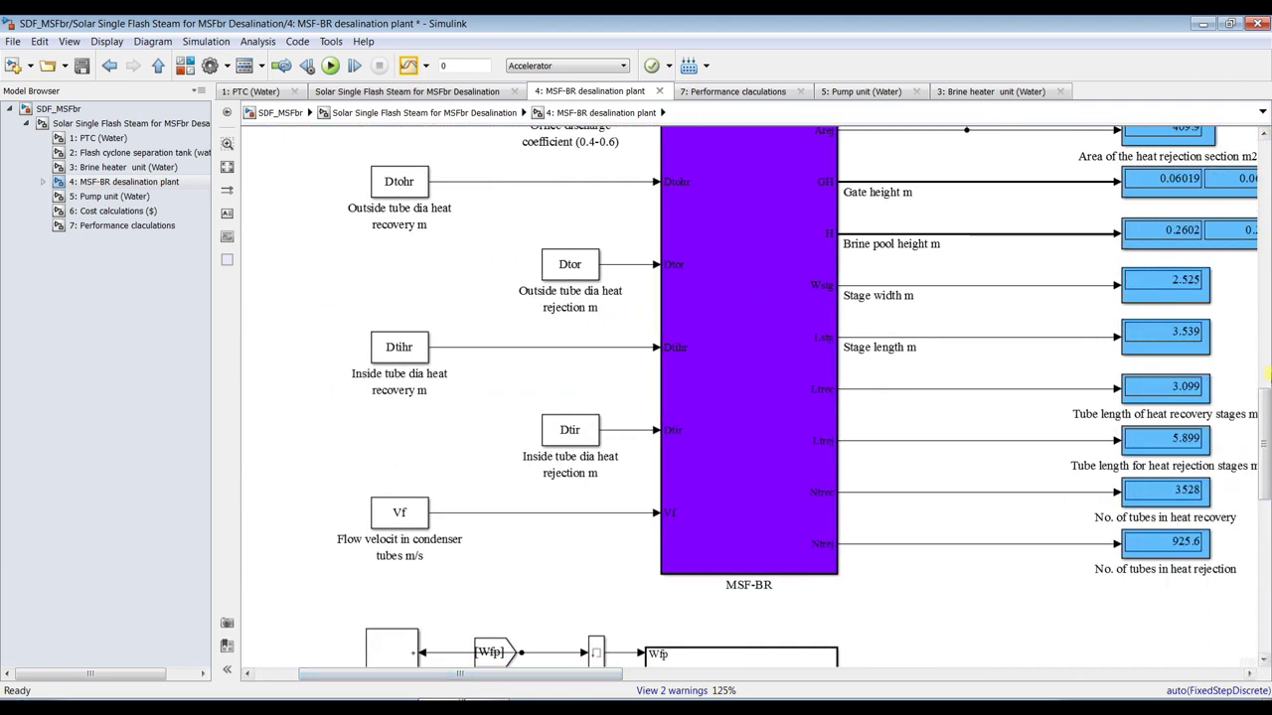
pyautogui.moveTo(1266, 408); pyautogui.dragTo(1266, 494)
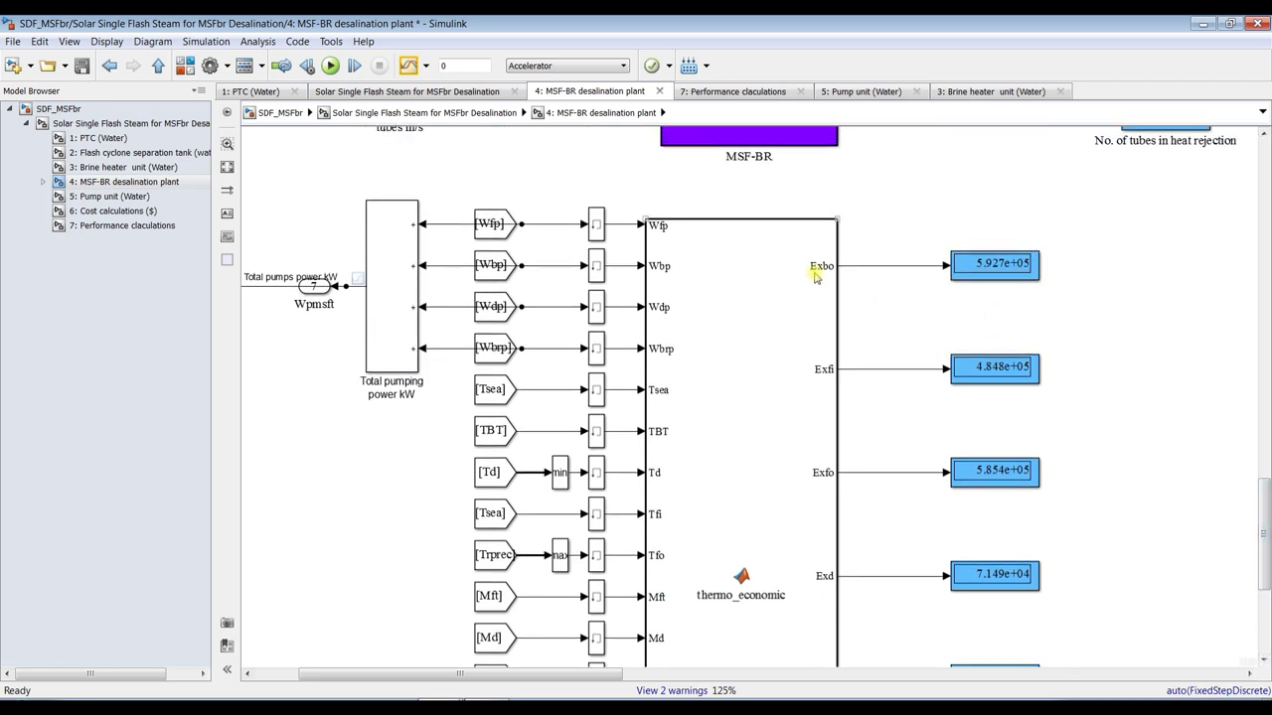
pyautogui.scroll(3, 815, 276)
pyautogui.scroll(2, 815, 277)
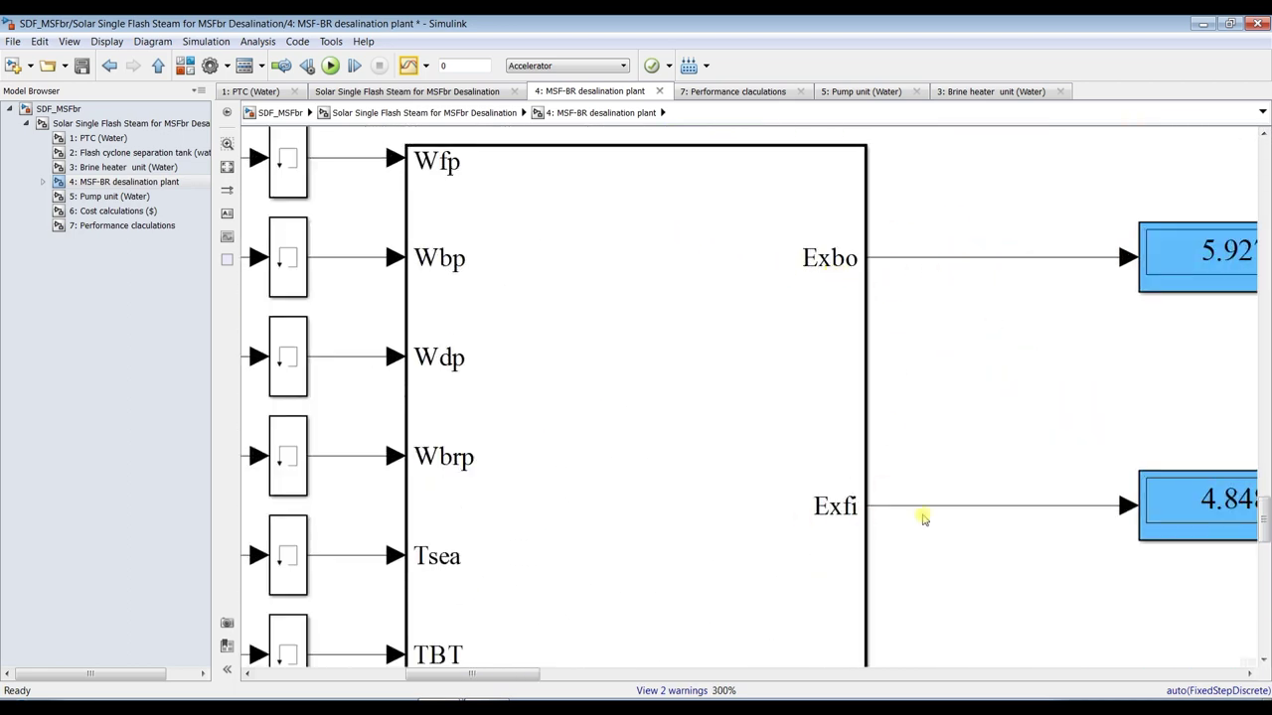
pyautogui.moveTo(427, 676); pyautogui.dragTo(485, 675)
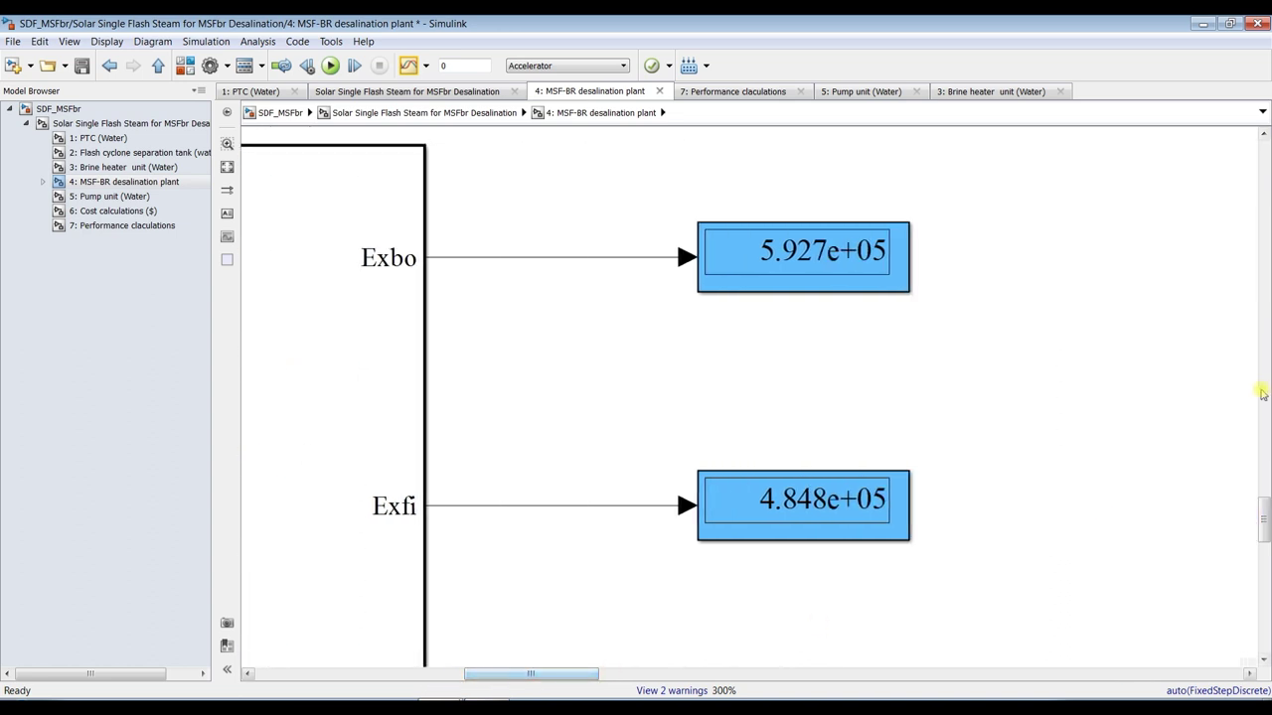
pyautogui.moveTo(1259, 497); pyautogui.dragTo(1264, 572)
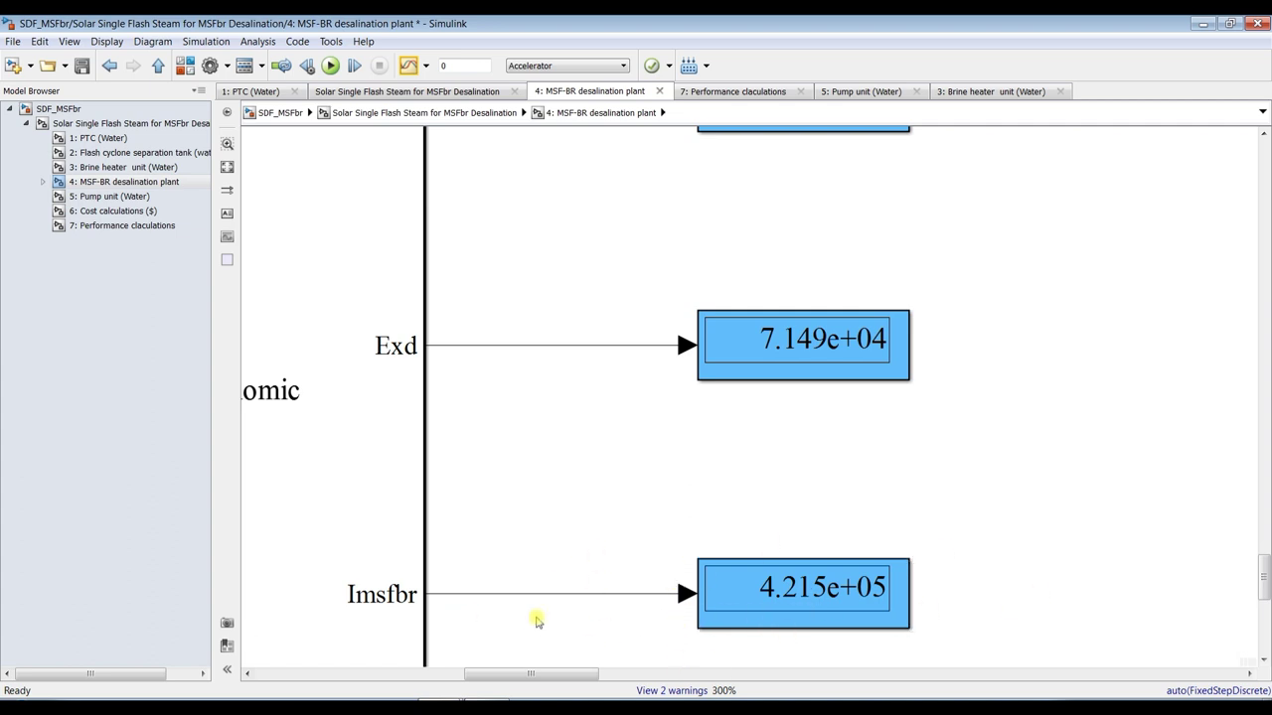
pyautogui.click(227, 169)
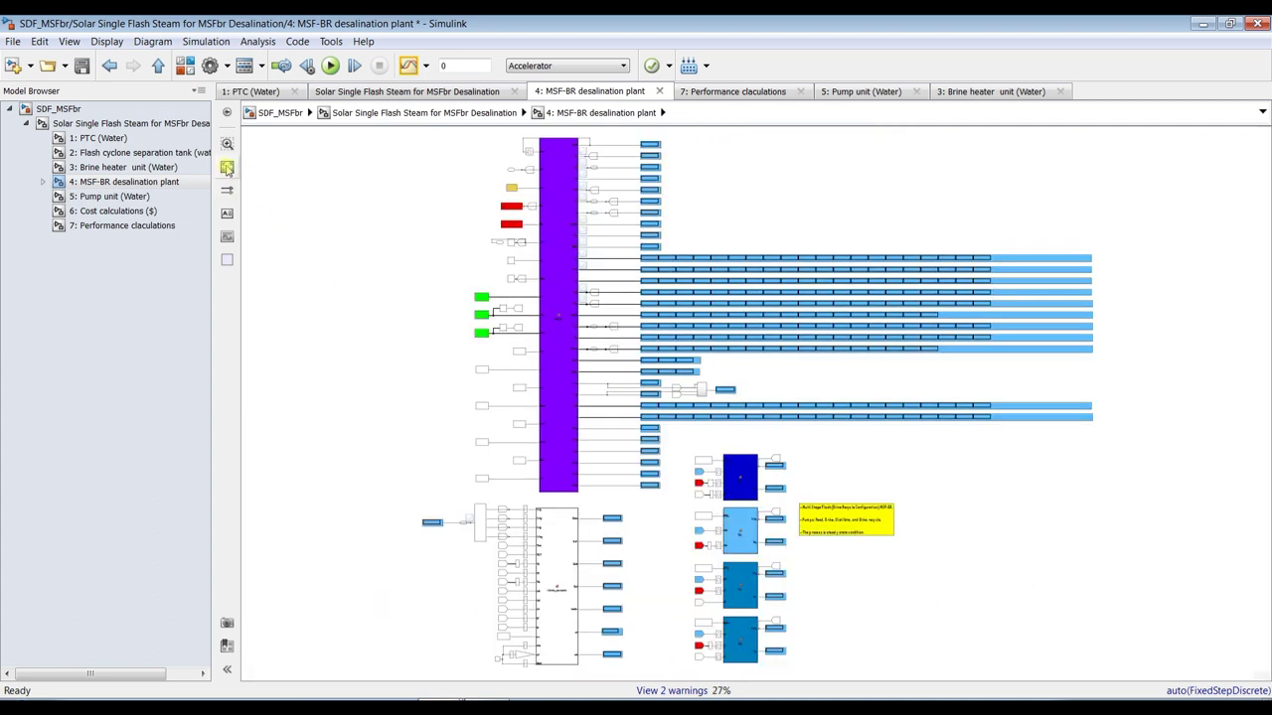
# Open the pump unit subsystem and correct the pump work display's label to "Pump2 work, kW".
pyautogui.click(107, 195)
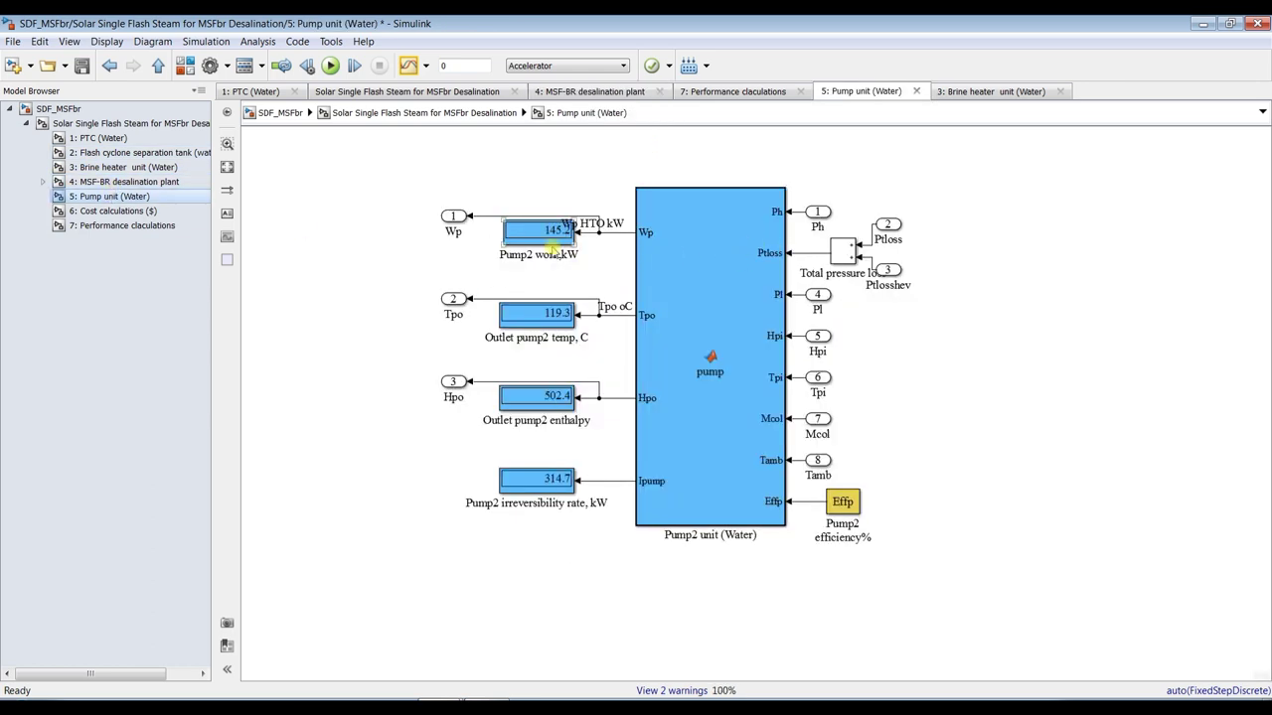
pyautogui.scroll(6, 574, 230)
pyautogui.scroll(-1, 556, 203)
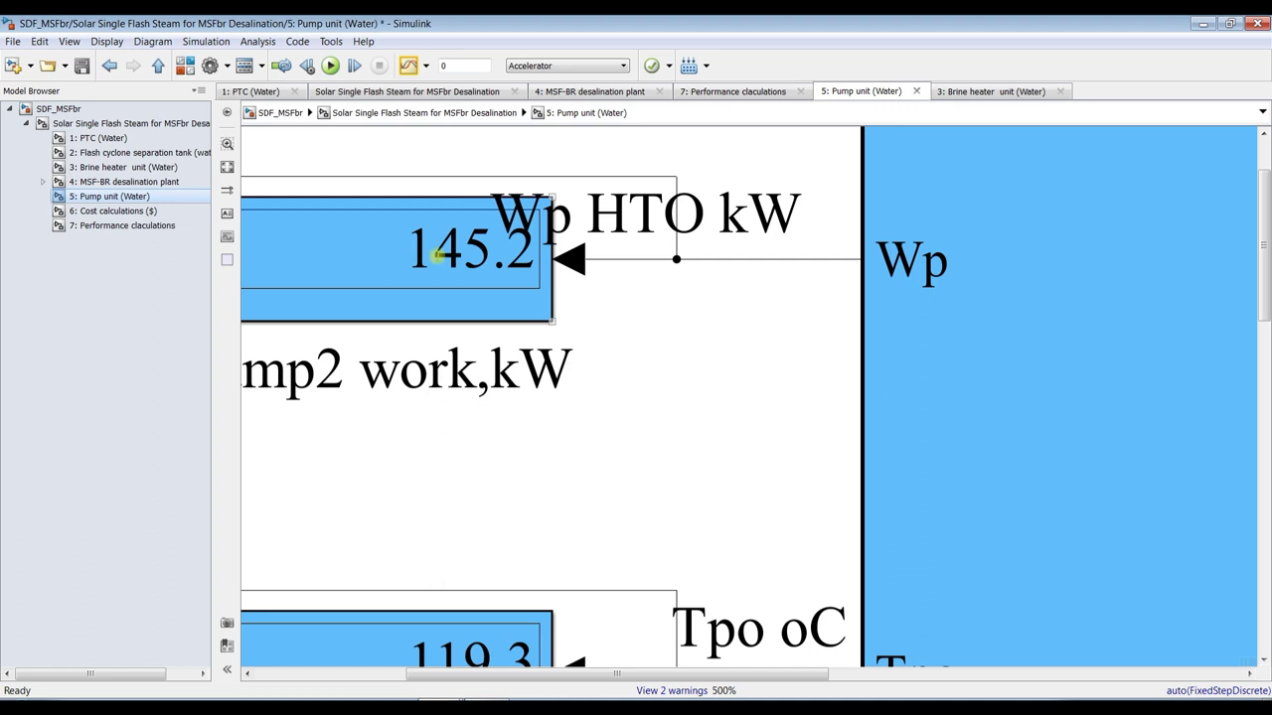
pyautogui.scroll(-2, 437, 256)
pyautogui.click(461, 314)
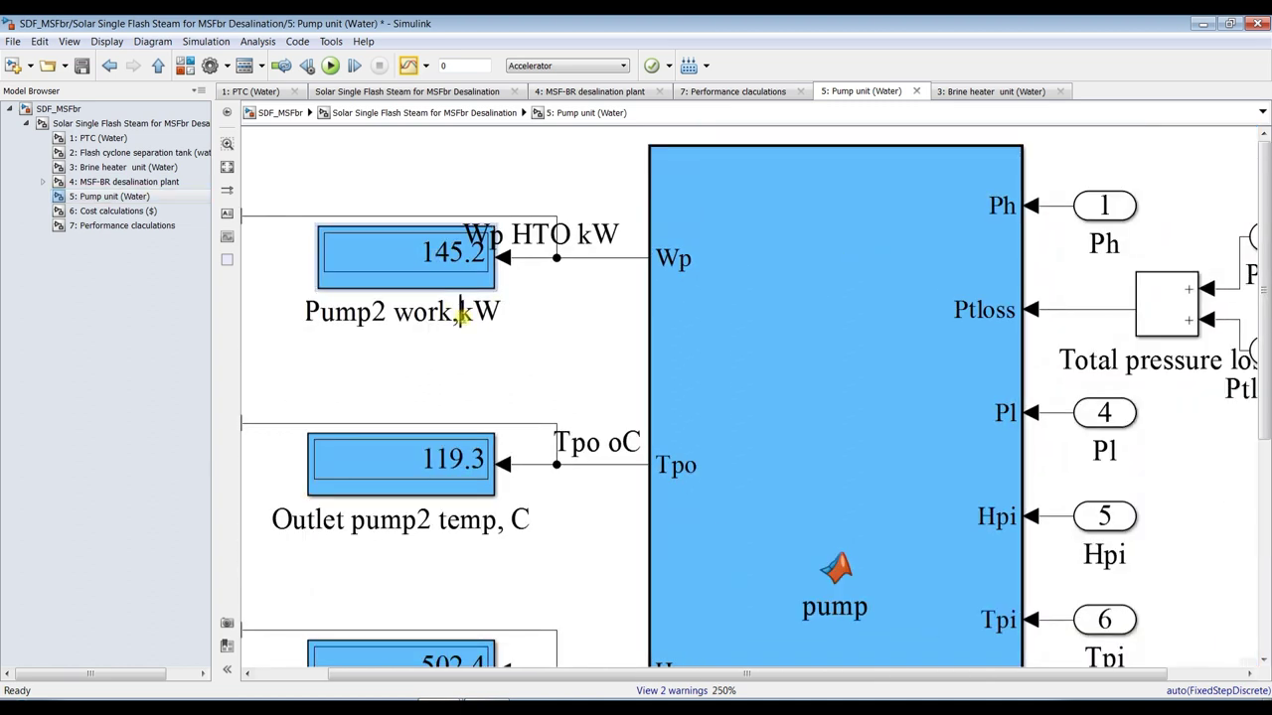
pyautogui.click(487, 390)
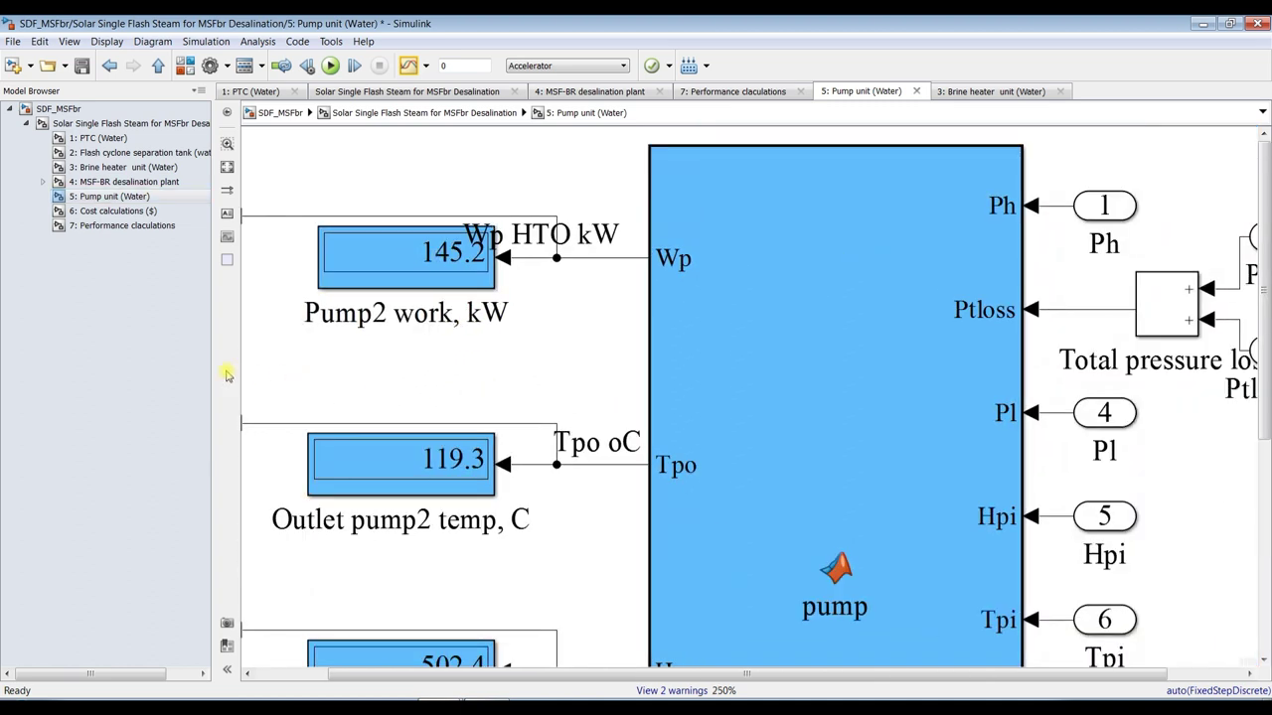
# Change the pump outlet temperature display's label to "Outlet pump2 temp, oC".
pyautogui.click(511, 516)
pyautogui.write('o')
pyautogui.click(584, 538)
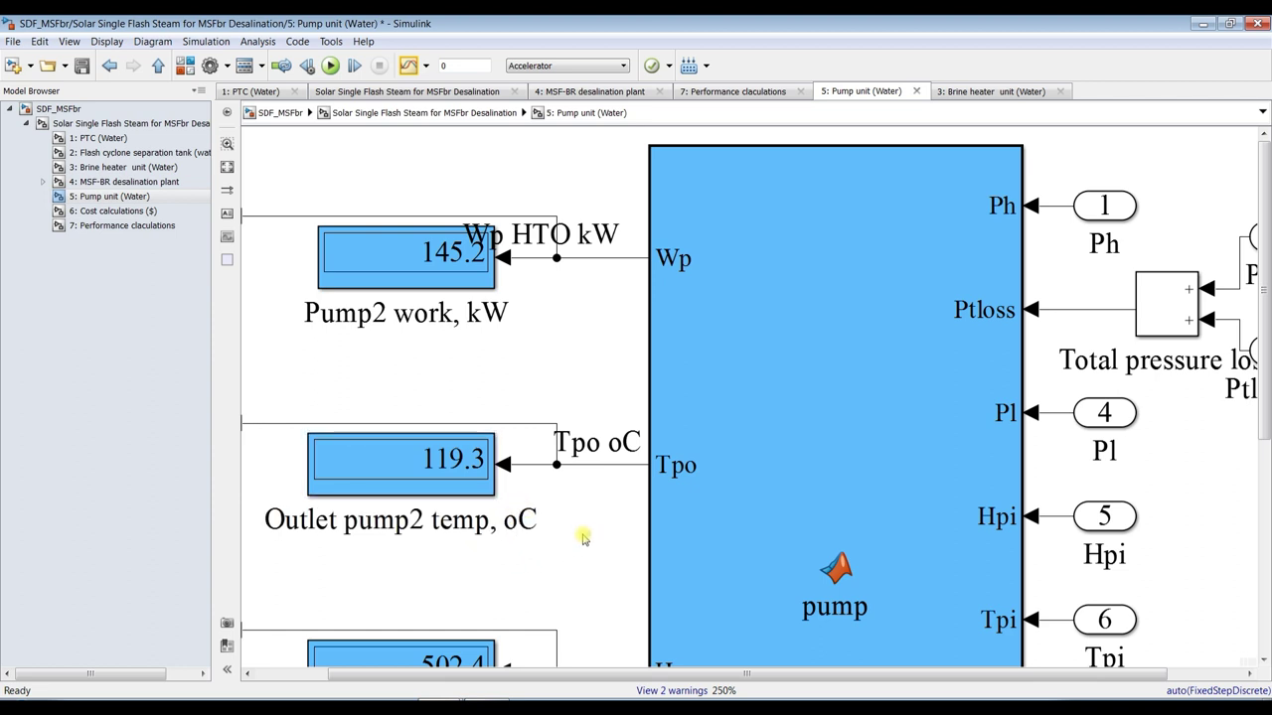
# Open the cost calculations subsystem and examine the hourly PTC and MSF IC&OM costs.
pyautogui.click(103, 212)
pyautogui.scroll(5, 806, 187)
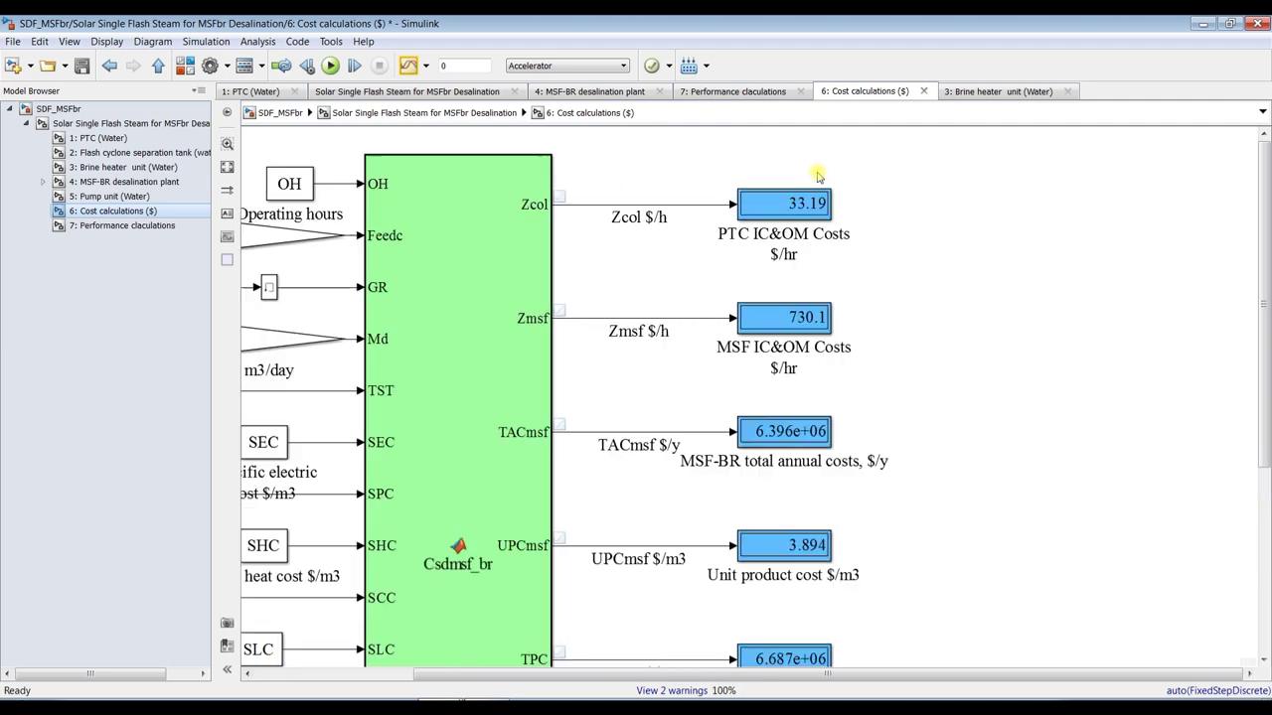
pyautogui.scroll(1, 718, 257)
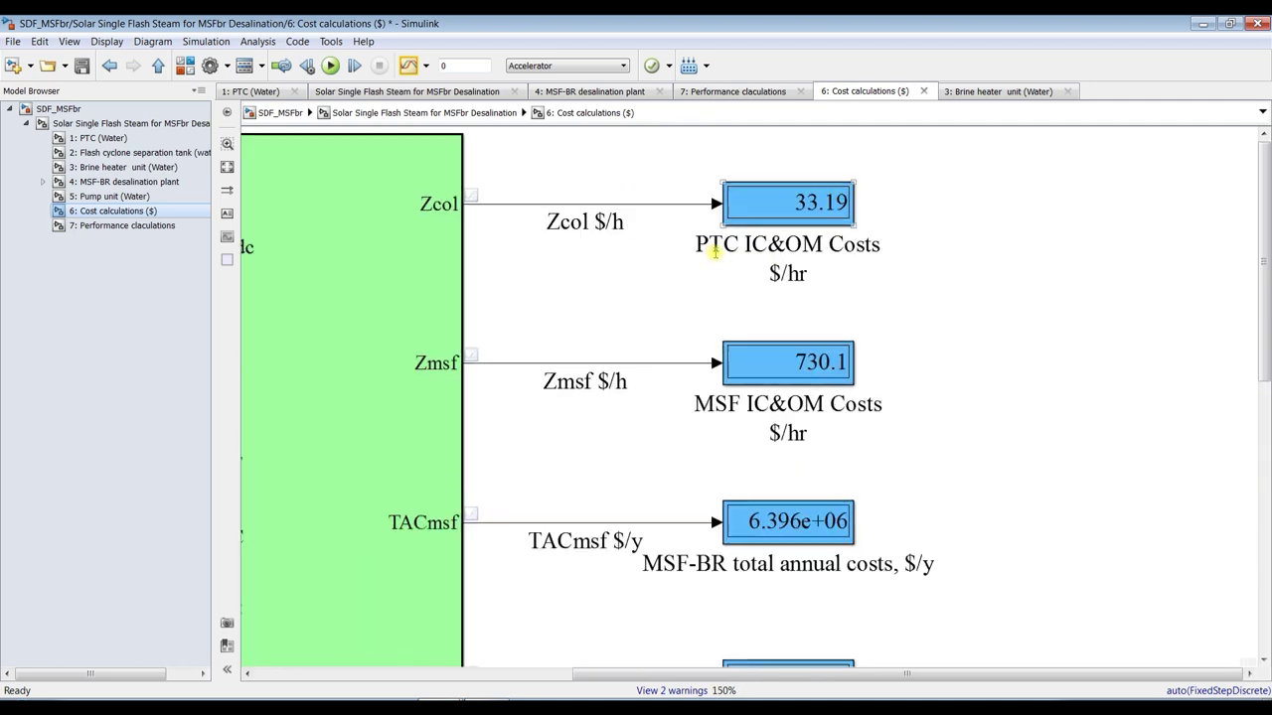
pyautogui.scroll(1, 791, 240)
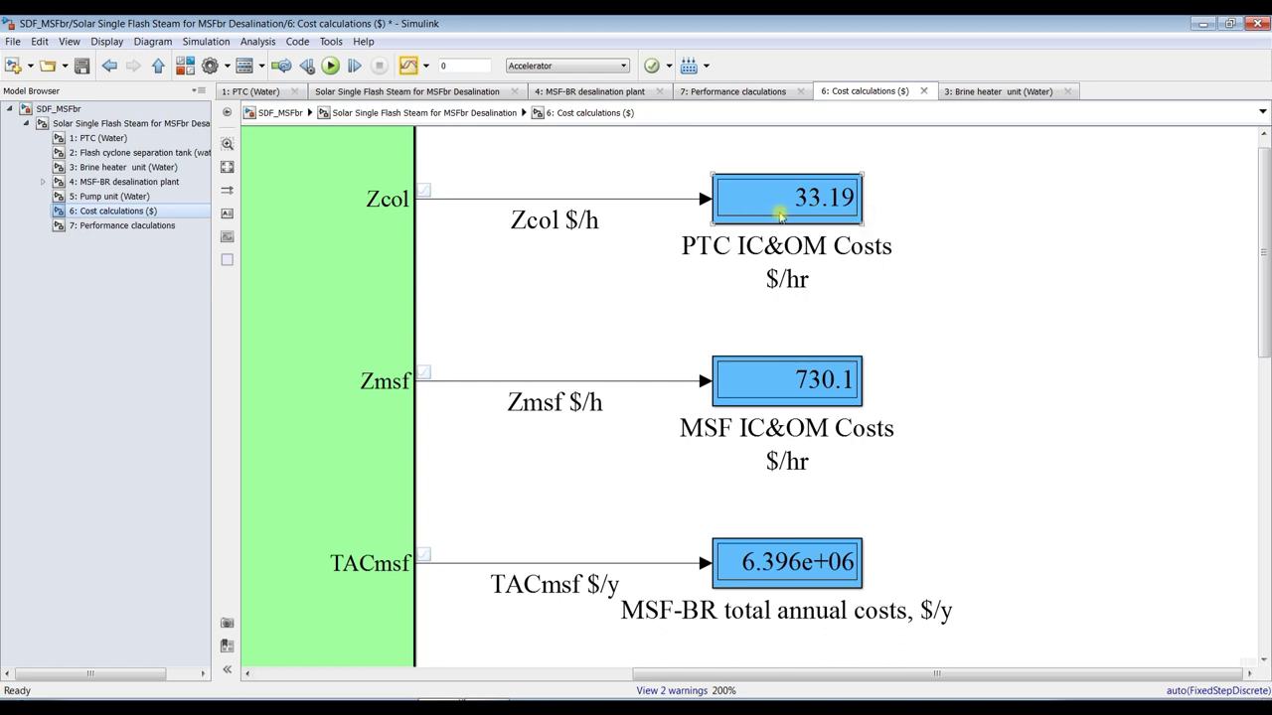
pyautogui.moveTo(1268, 278); pyautogui.dragTo(1267, 333)
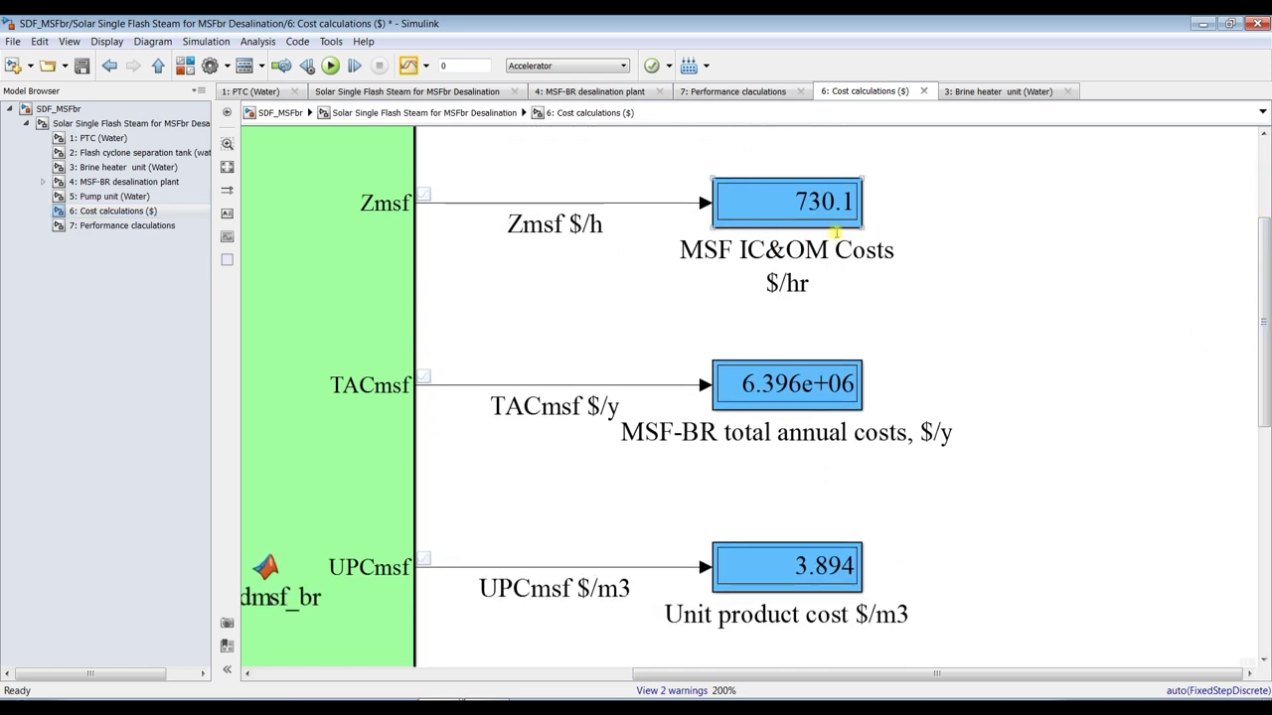
# Examine the unit product cost, total annual cost, total water price and feed cost of the cost analysis.
pyautogui.moveTo(1268, 364); pyautogui.dragTo(1267, 492)
pyautogui.scroll(3, 820, 206)
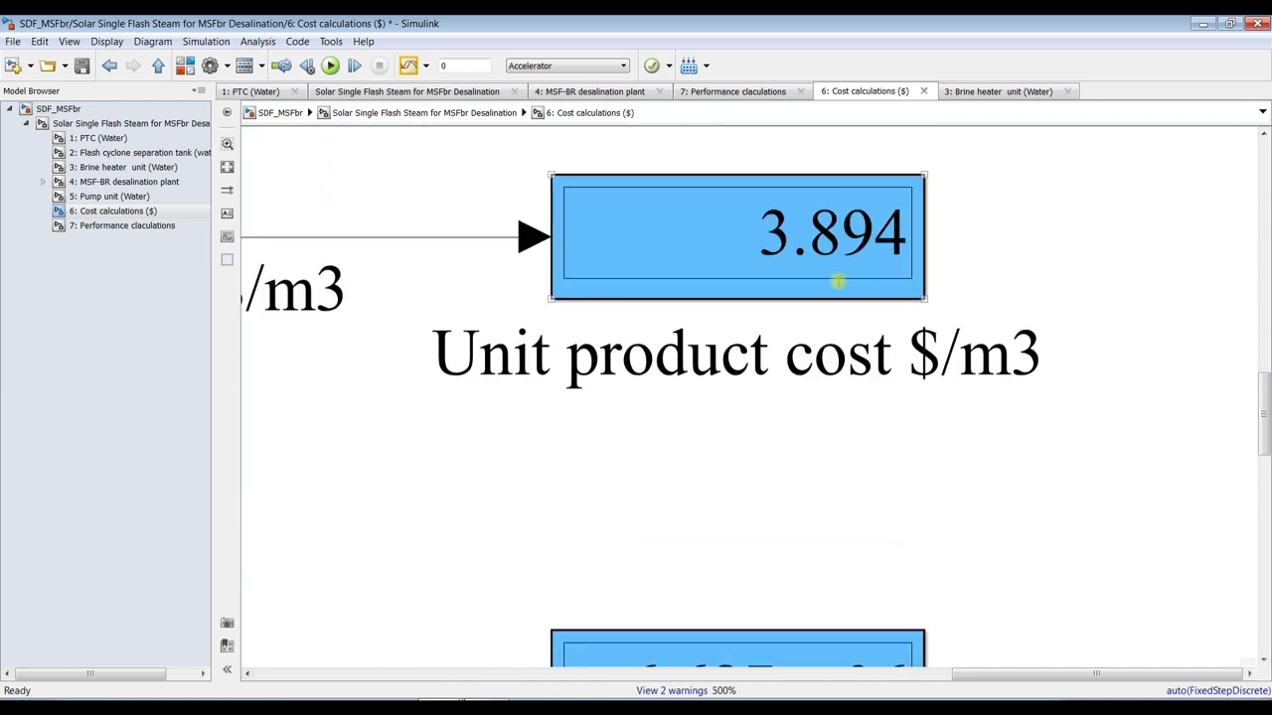
pyautogui.scroll(-2, 825, 244)
pyautogui.scroll(-1, 852, 279)
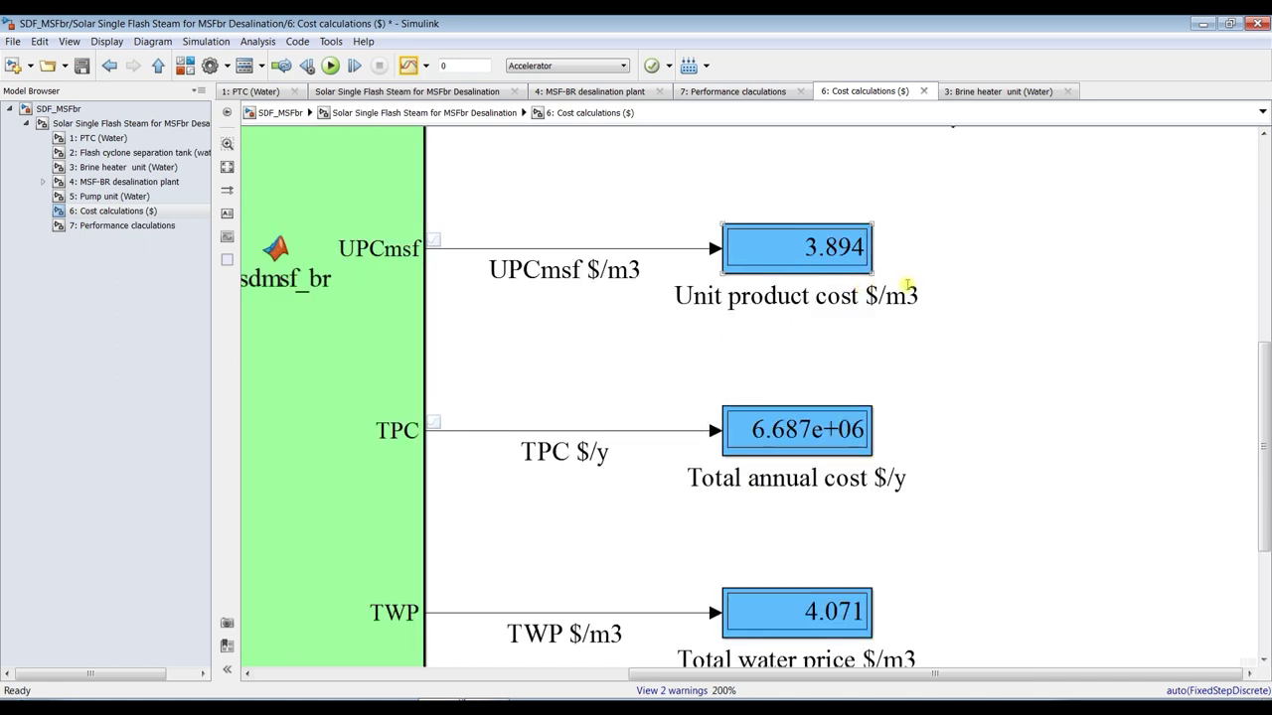
pyautogui.moveTo(1267, 403); pyautogui.dragTo(1268, 481)
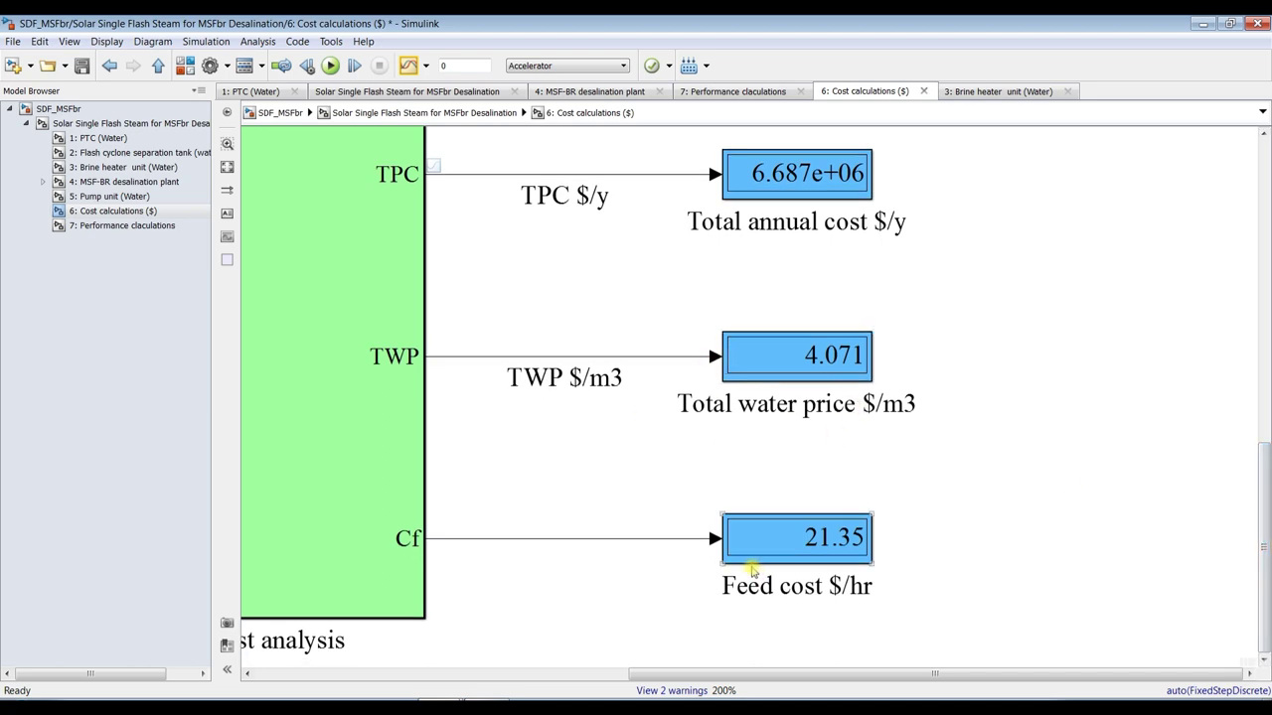
pyautogui.scroll(-5, 795, 575)
pyautogui.scroll(1, 687, 586)
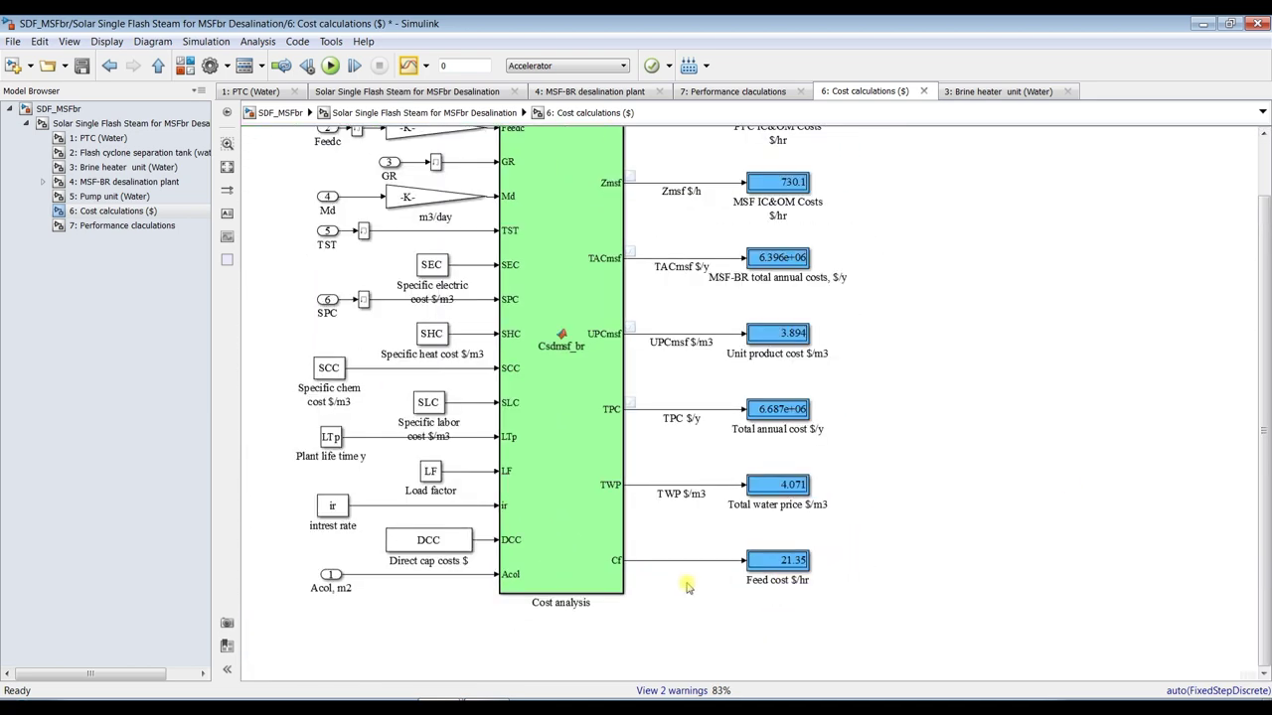
# Open the performance calculations subsystem and examine the specific power consumption, gain ratio and performance ratio.
pyautogui.click(139, 228)
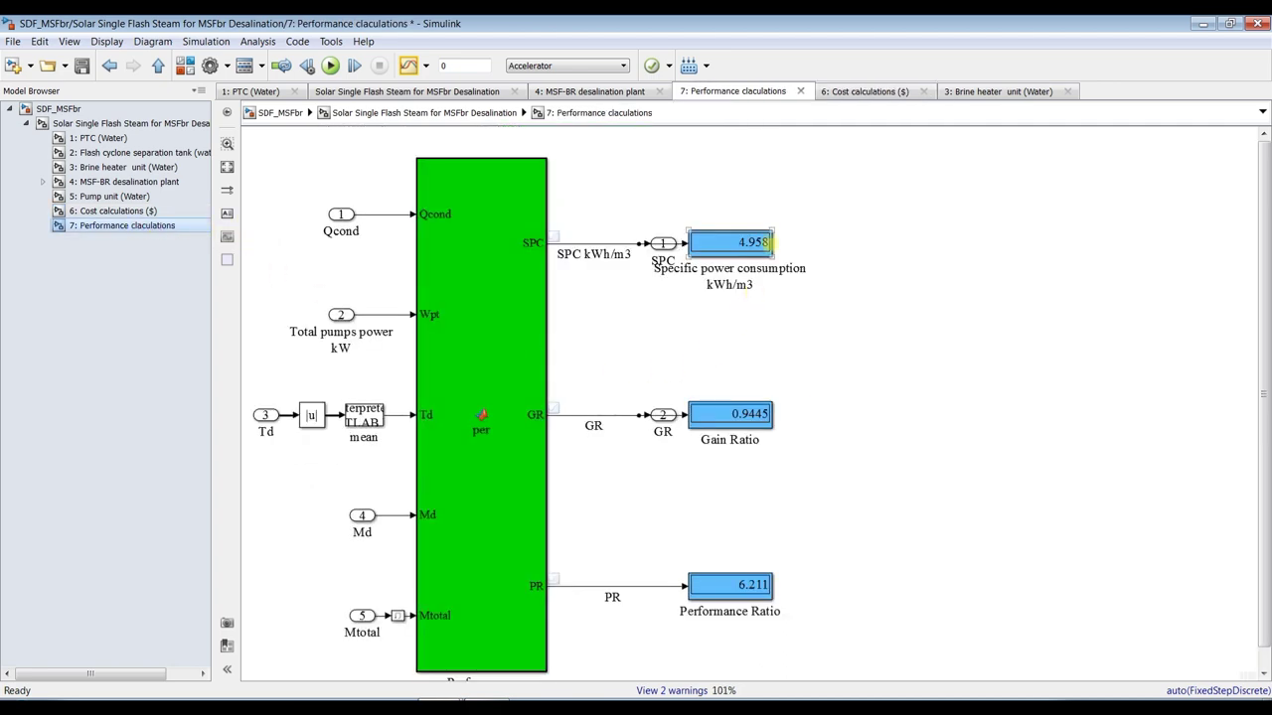
pyautogui.scroll(3, 768, 242)
pyautogui.scroll(-2, 721, 251)
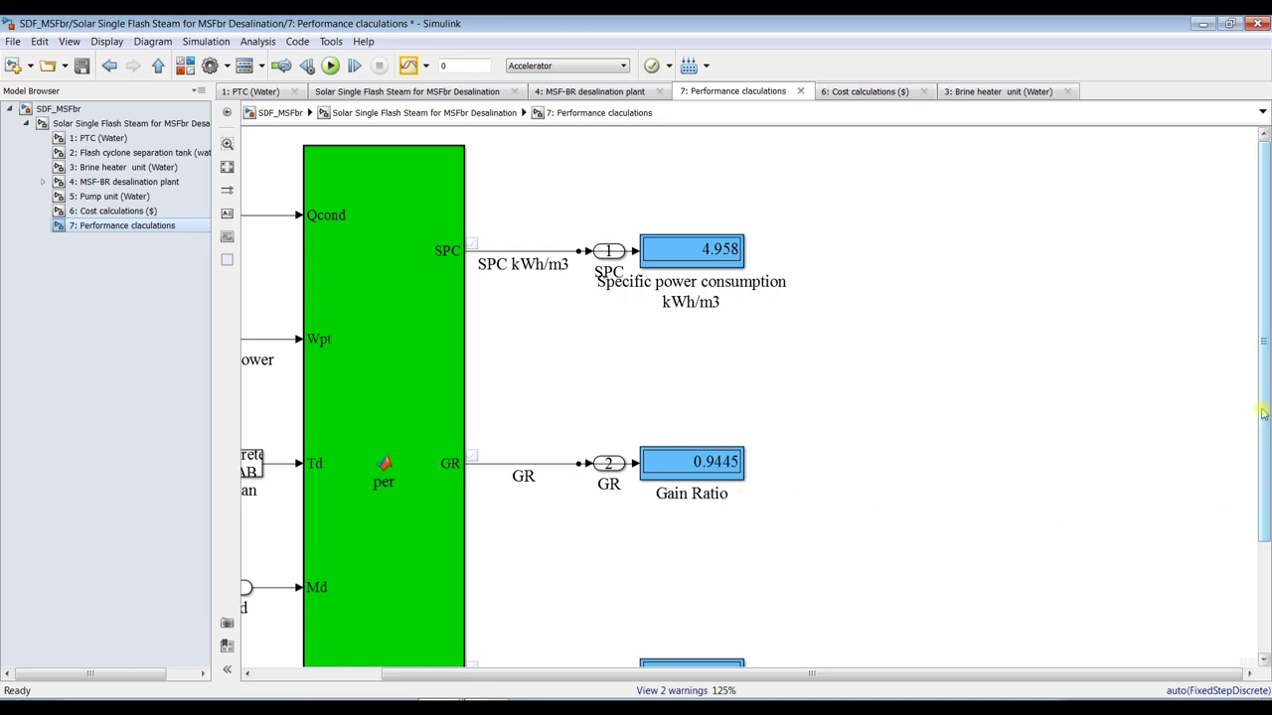
pyautogui.moveTo(1267, 420); pyautogui.dragTo(1263, 553)
pyautogui.scroll(3, 557, 534)
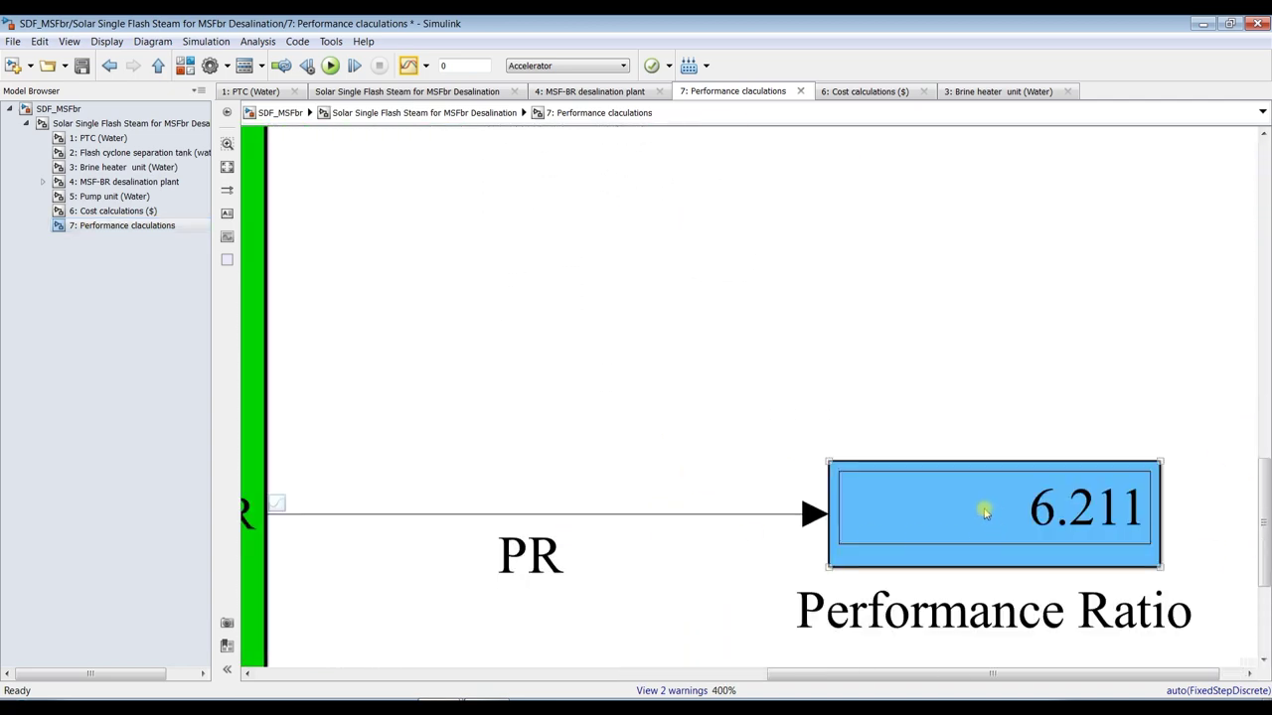
pyautogui.scroll(-5, 1076, 516)
pyautogui.scroll(-2, 1070, 491)
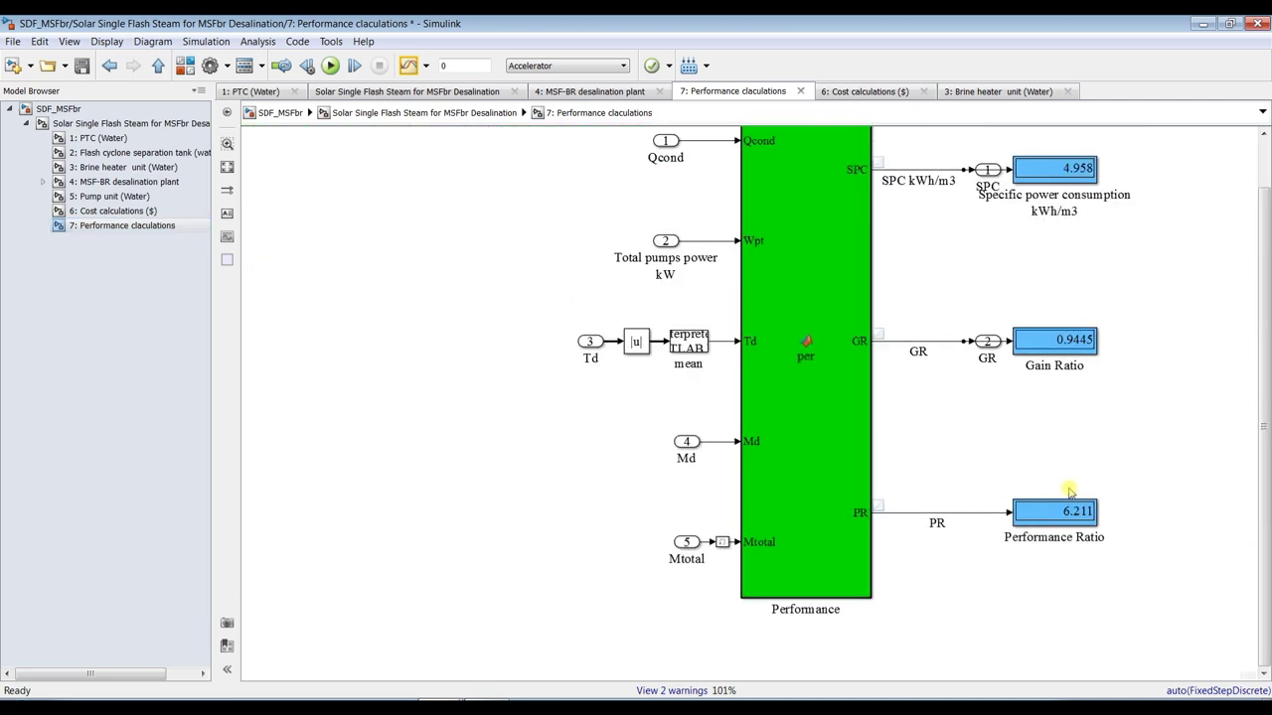
pyautogui.moveTo(1267, 481); pyautogui.dragTo(1266, 430)
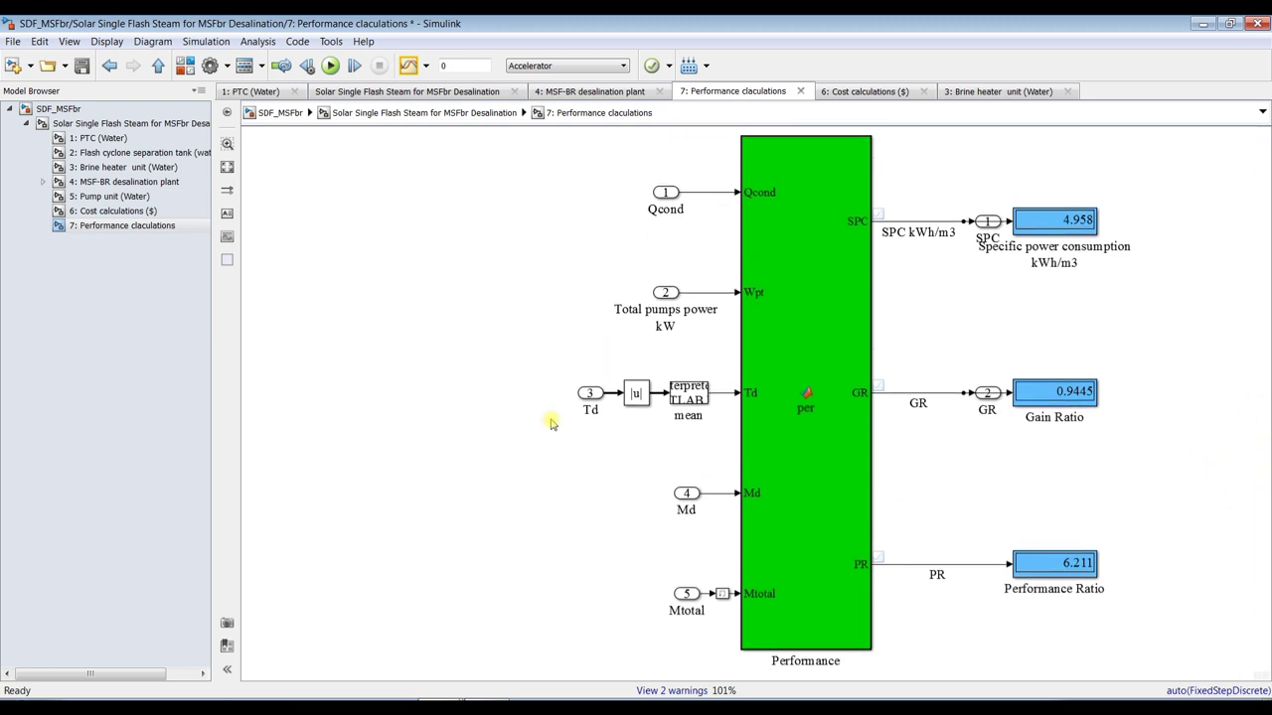
# Save the model from the plant overview and set the simulation stop time to inf.
pyautogui.click(104, 123)
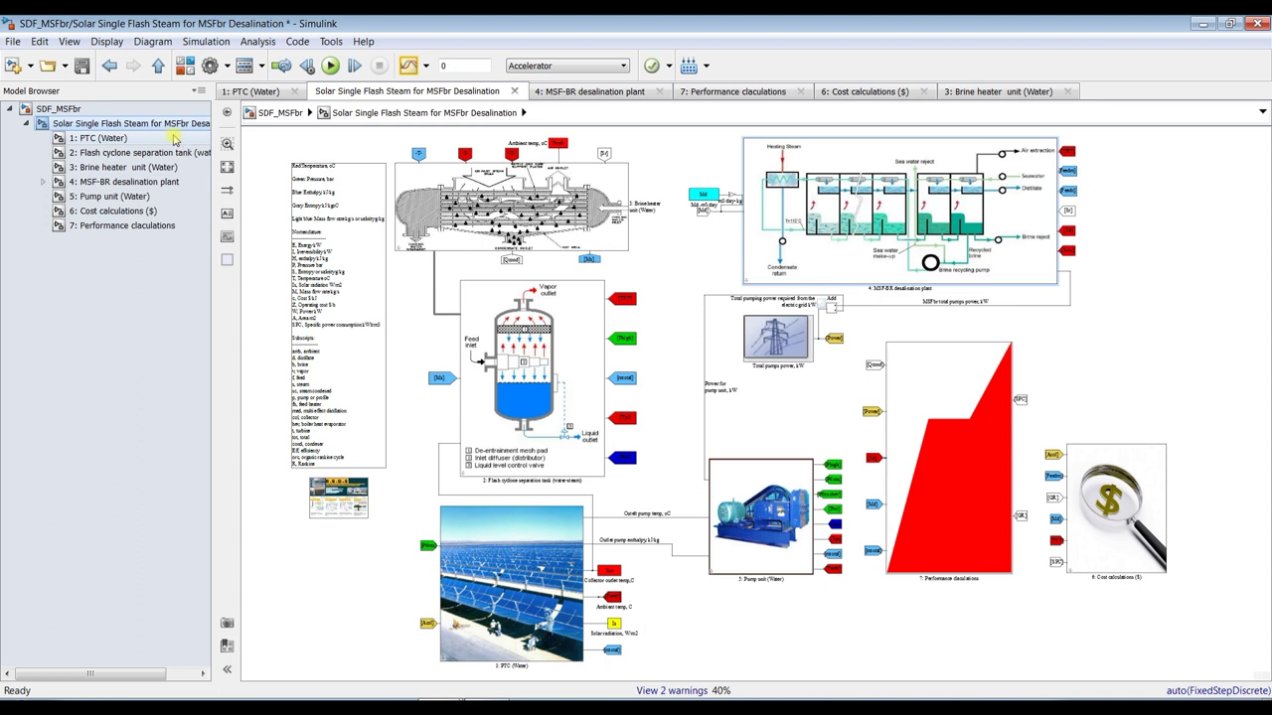
pyautogui.click(81, 66)
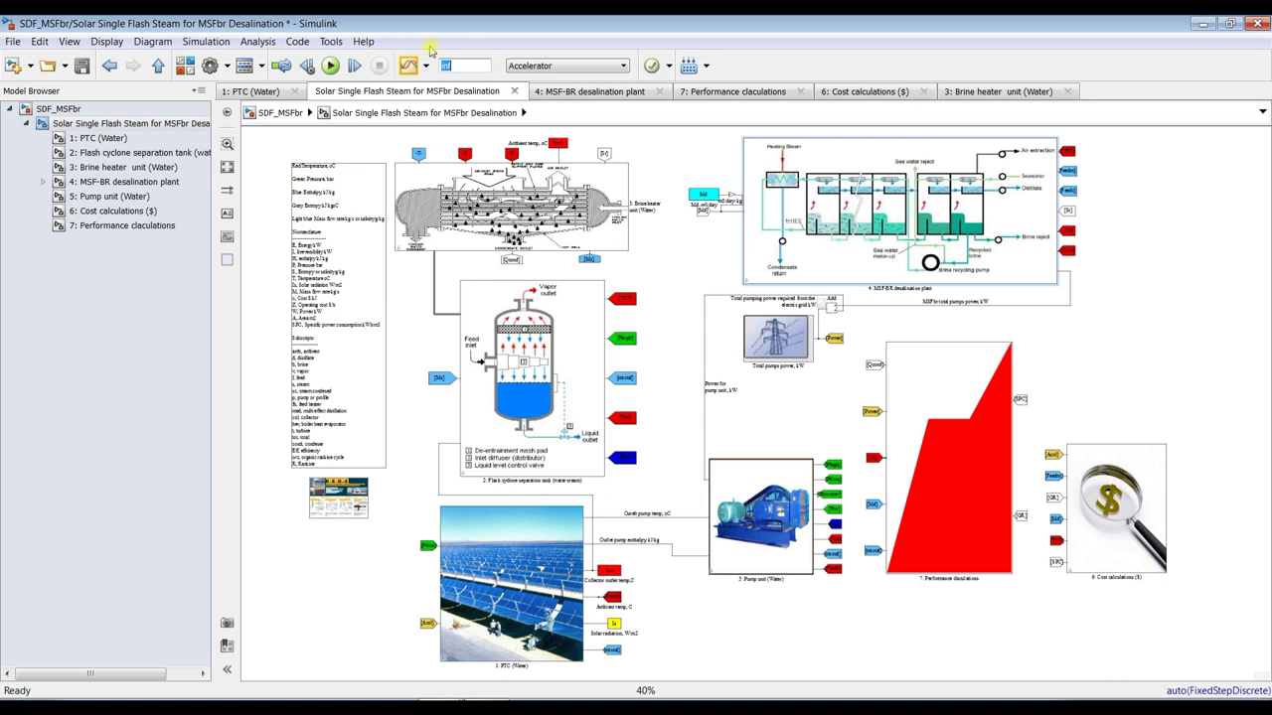
pyautogui.click(285, 142)
# Open the design operating conditions of the top-level Solar Single Flash Steam for MSFbr Desalination block for review.
pyautogui.click(58, 108)
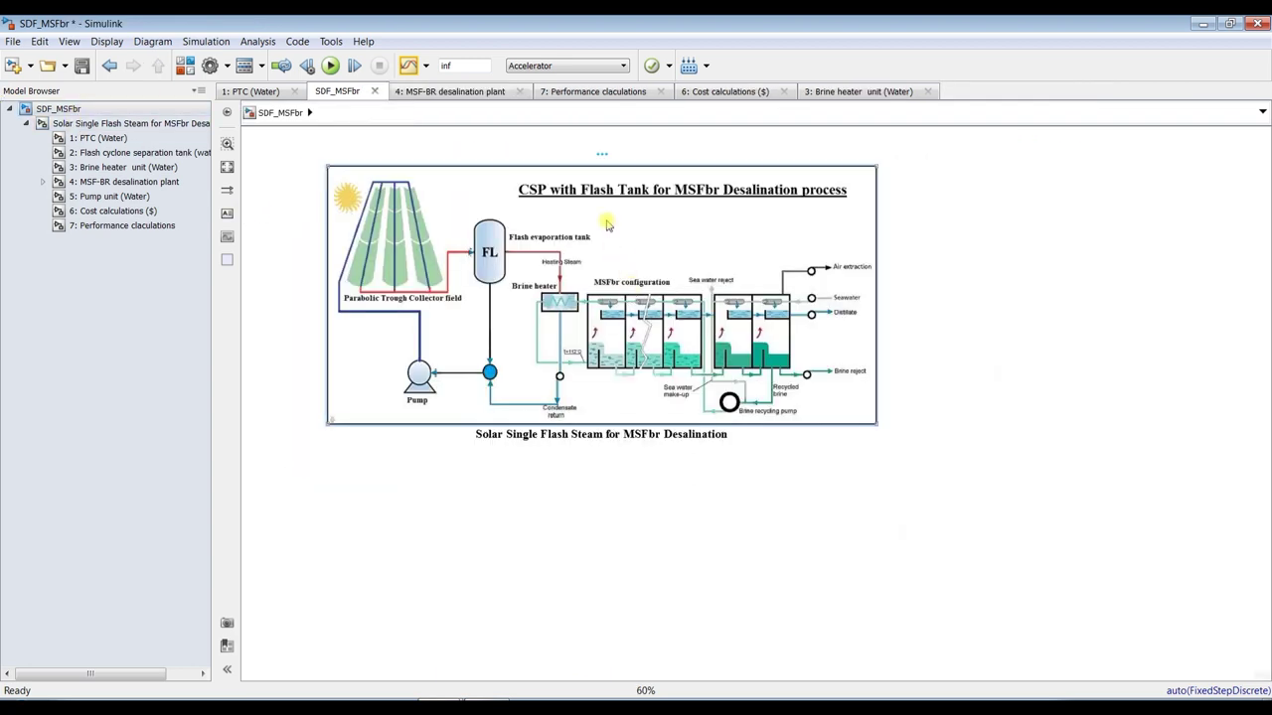
pyautogui.doubleClick(608, 226)
pyautogui.moveTo(213, 182); pyautogui.dragTo(682, 195)
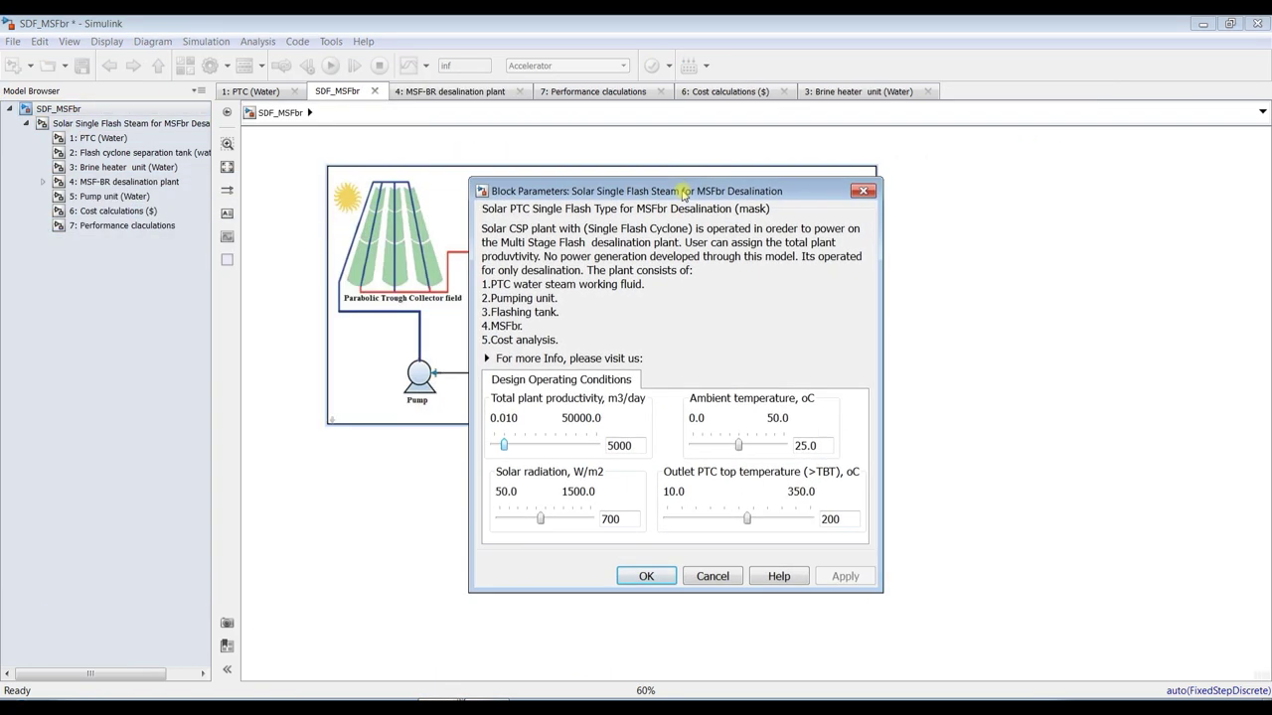
# Review the flash cyclone separation tank's gauges and result displays, and return to the top-level model diagram.
pyautogui.click(115, 154)
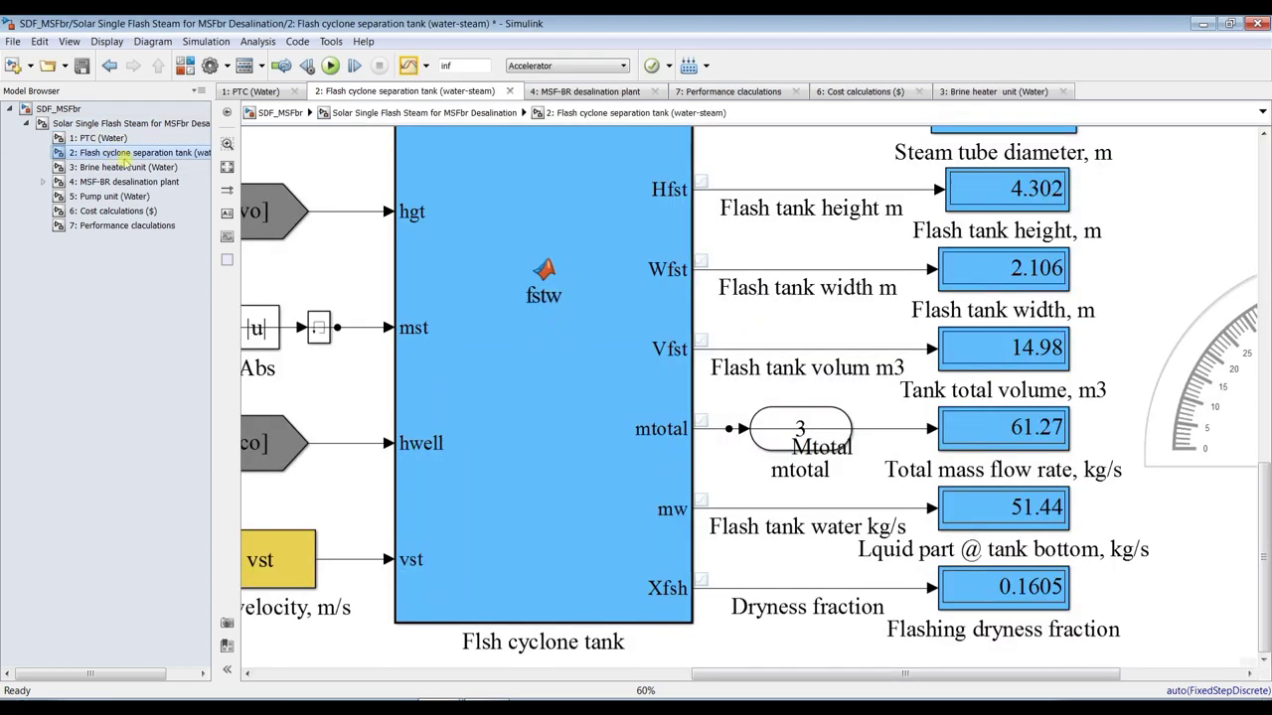
pyautogui.click(228, 167)
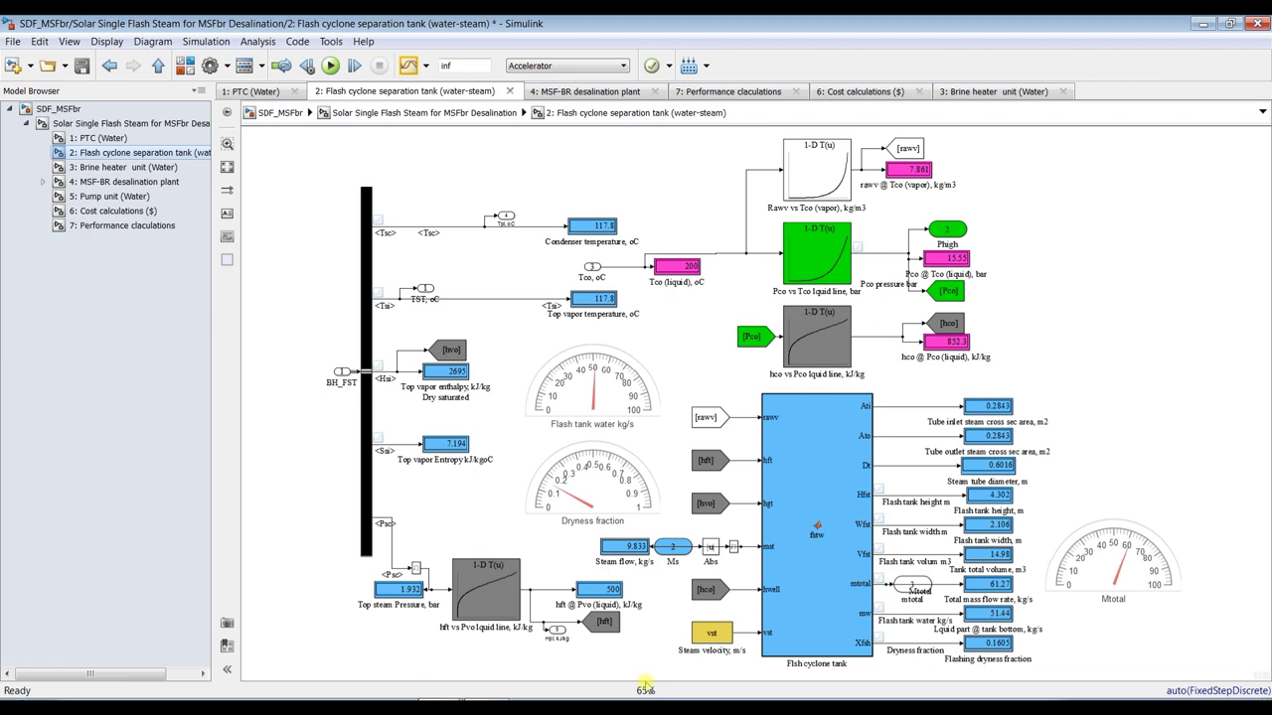
pyautogui.scroll(3, 1127, 646)
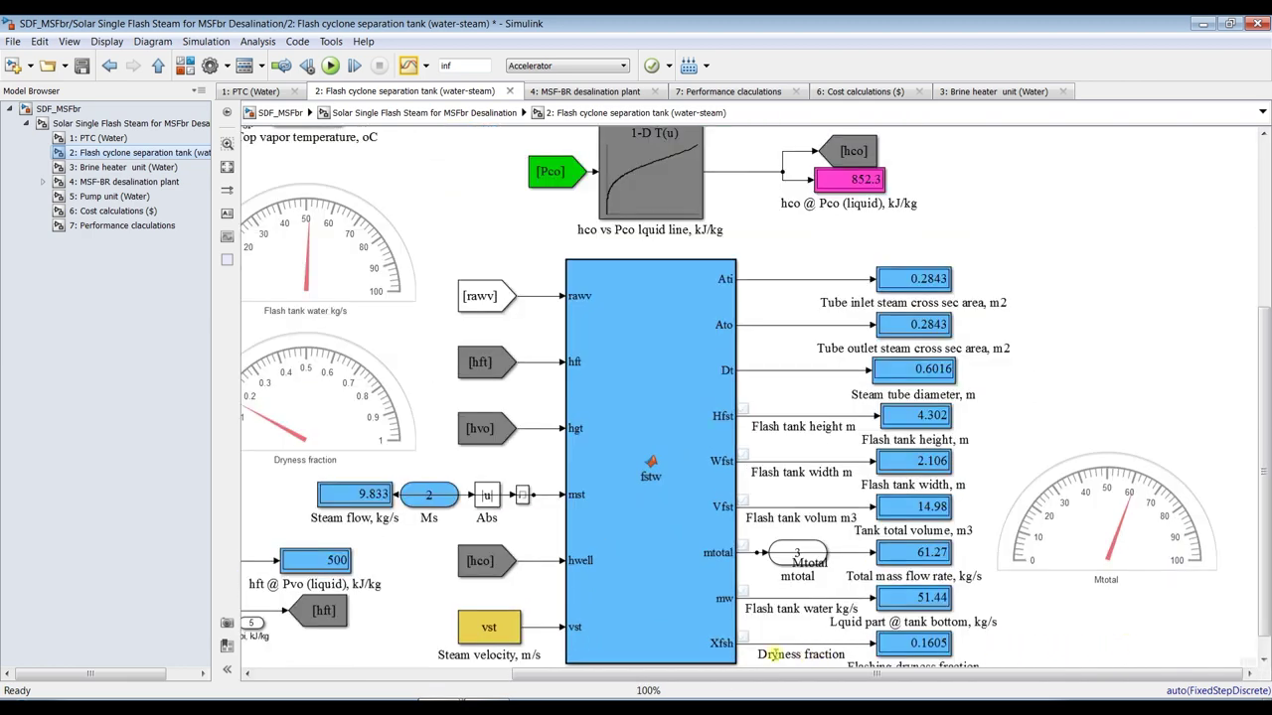
pyautogui.scroll(-1, 1059, 656)
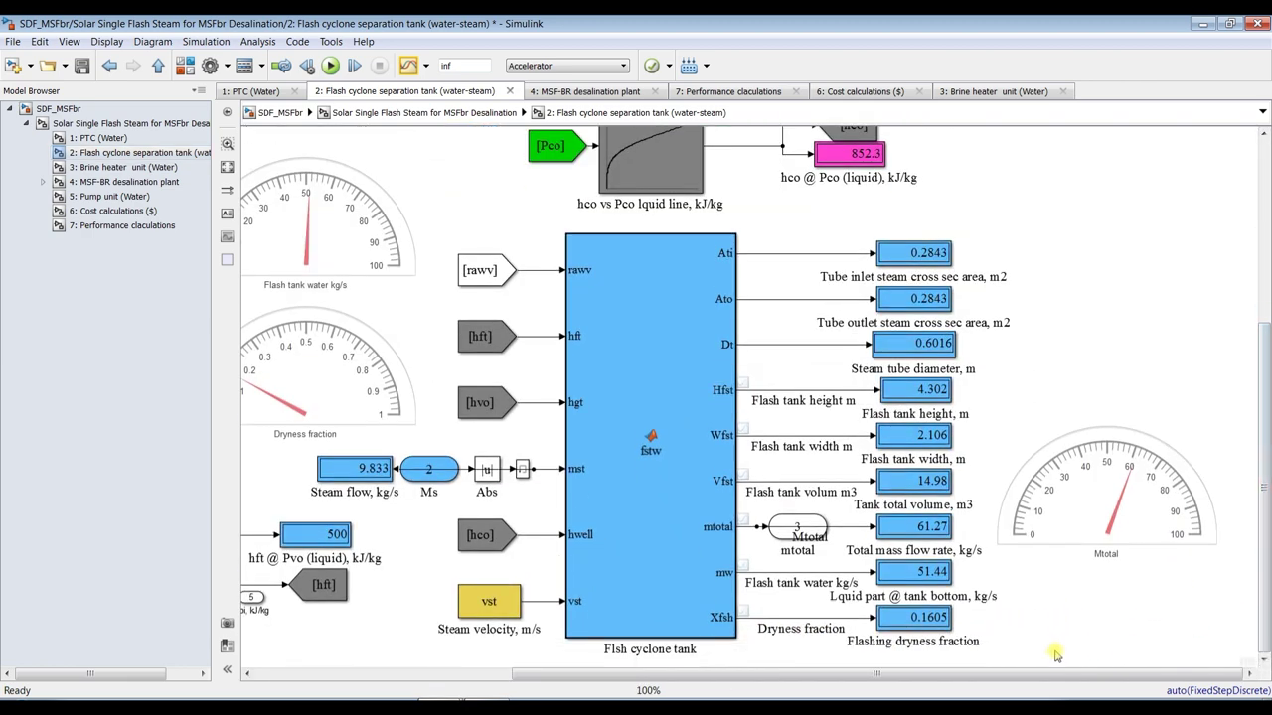
pyautogui.scroll(-3, 1059, 656)
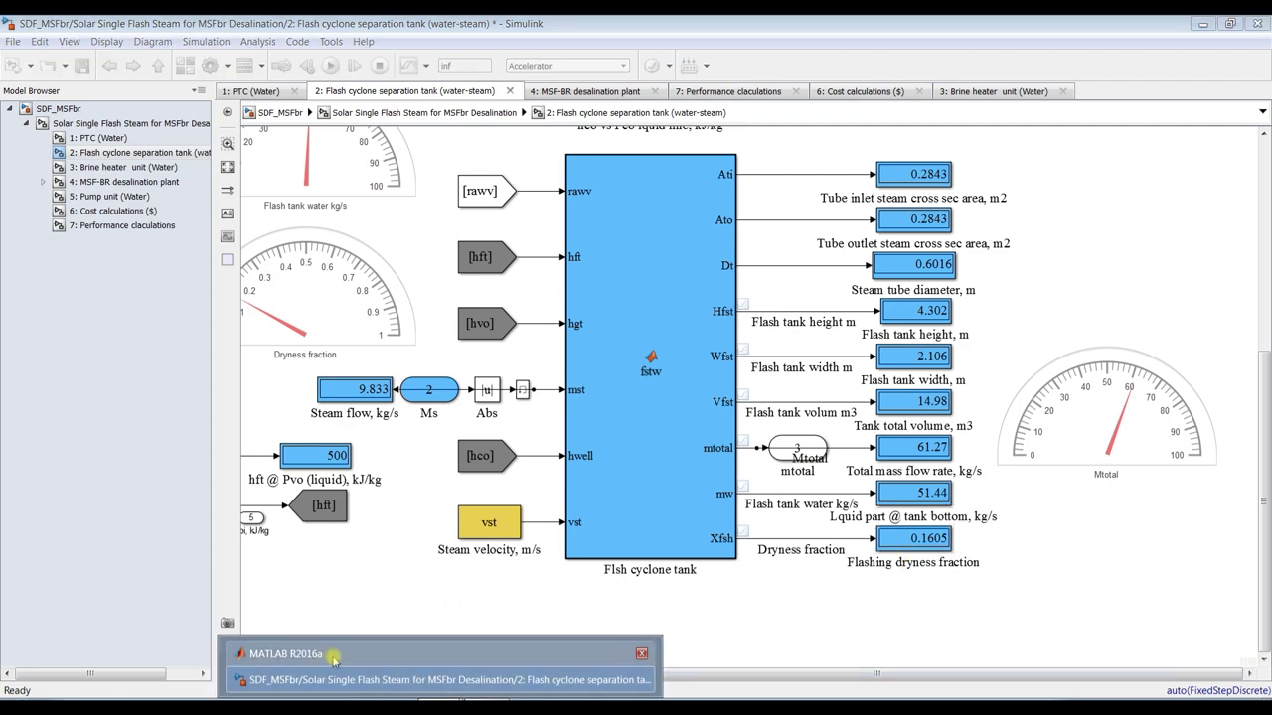
pyautogui.click(86, 123)
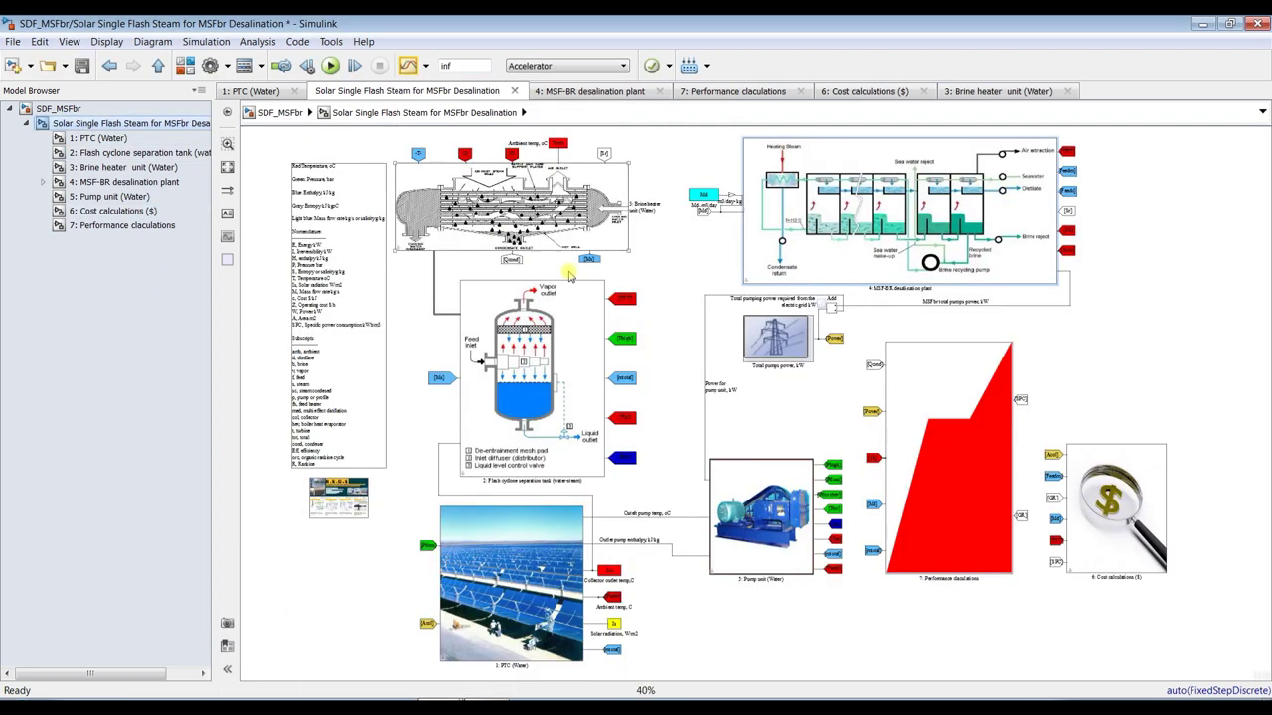
pyautogui.click(58, 108)
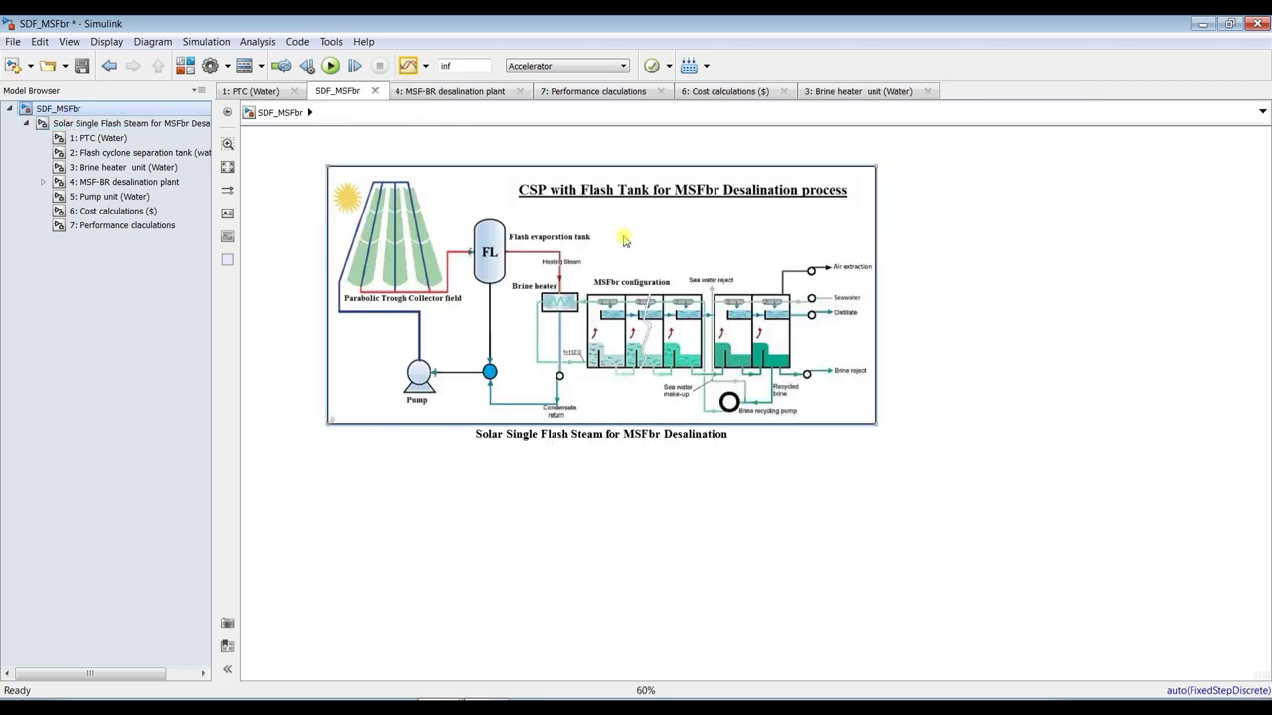
# Raise the plant's outlet PTC top temperature to 207.2 °C, view the flash cyclone separation tank, and return to the top-level model.
pyautogui.doubleClick(623, 241)
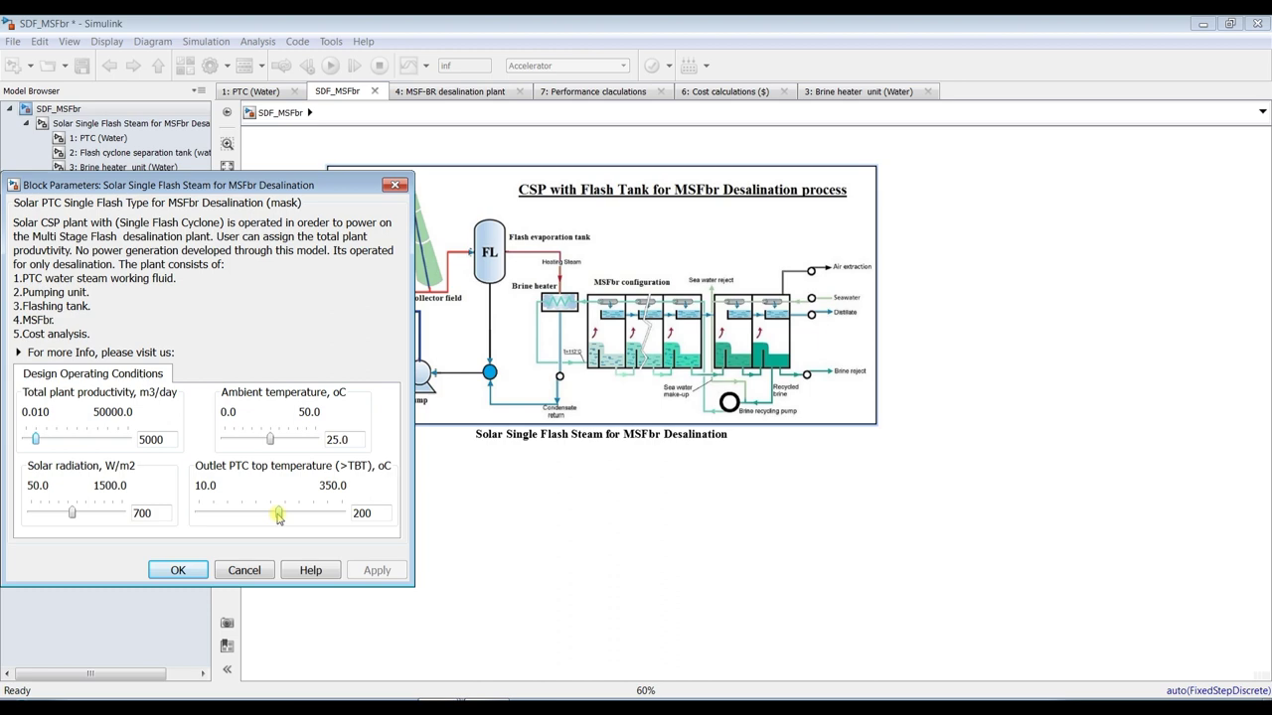
pyautogui.moveTo(278, 515); pyautogui.dragTo(280, 516)
pyautogui.click(120, 151)
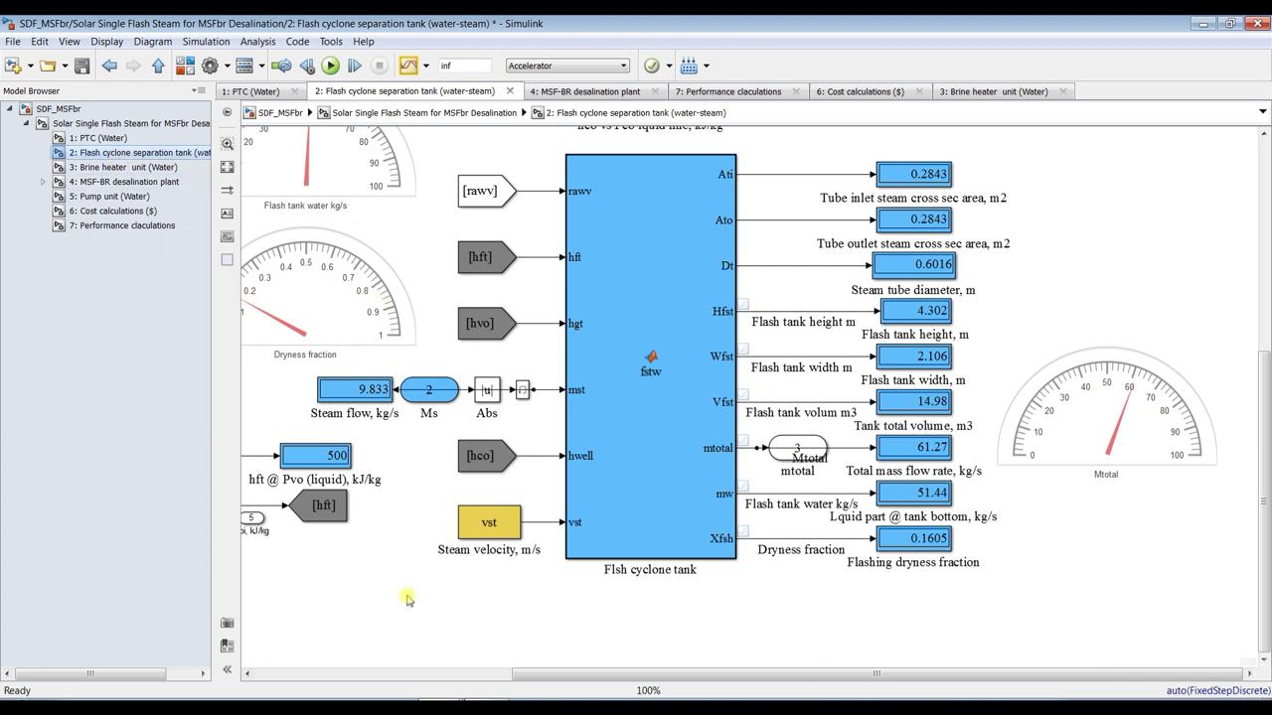
pyautogui.click(439, 711)
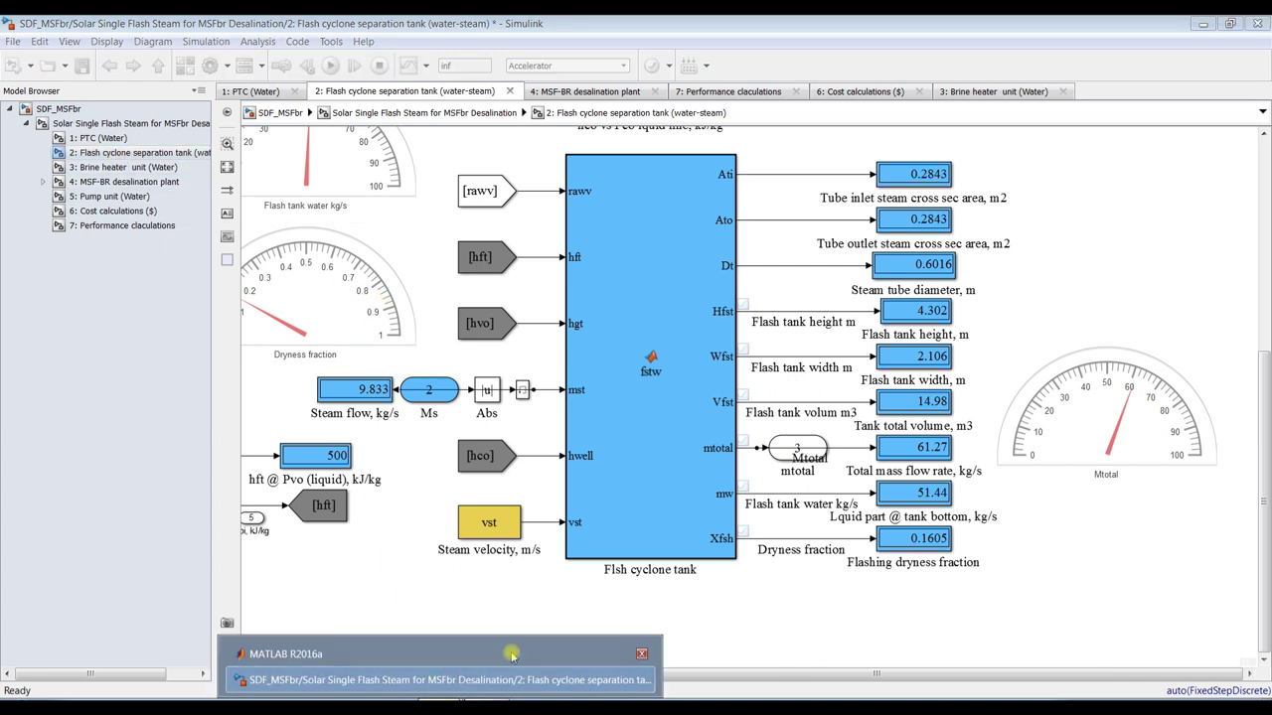
pyautogui.click(739, 617)
pyautogui.click(76, 109)
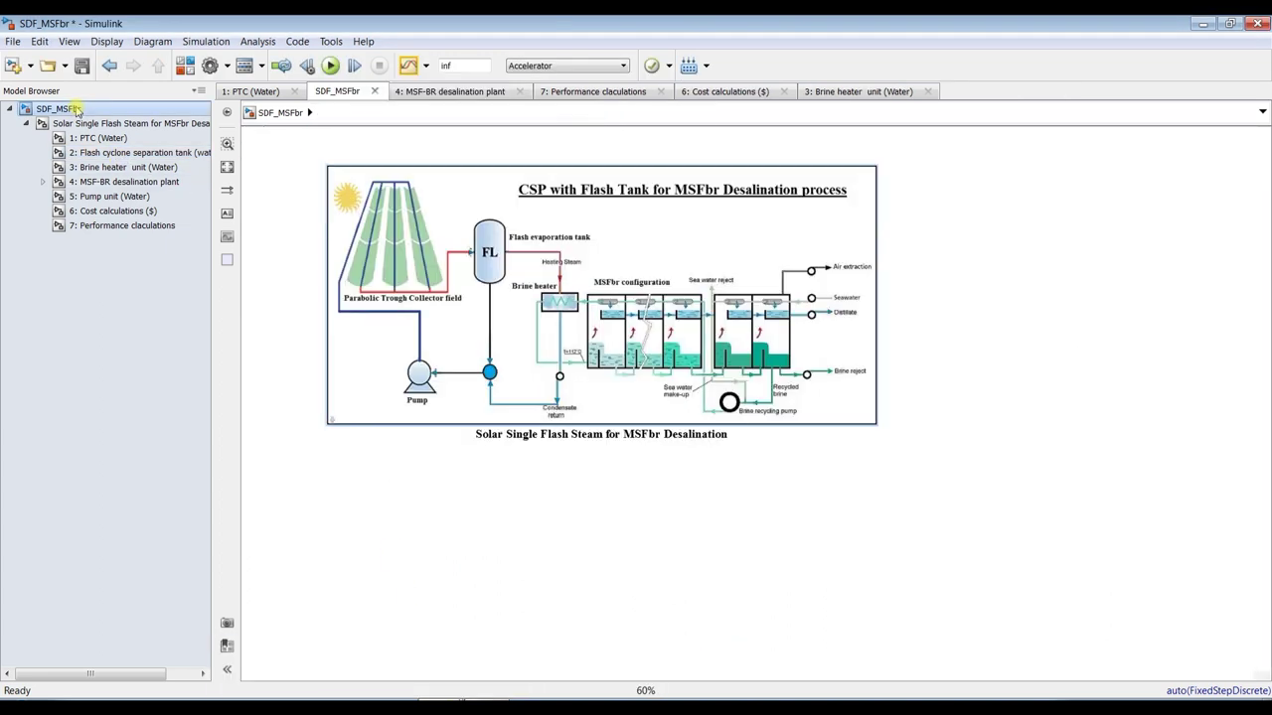
# Set the plant's outlet PTC top temperature to 205 °C and apply it with the flash cyclone separation tank displays in view.
pyautogui.doubleClick(477, 235)
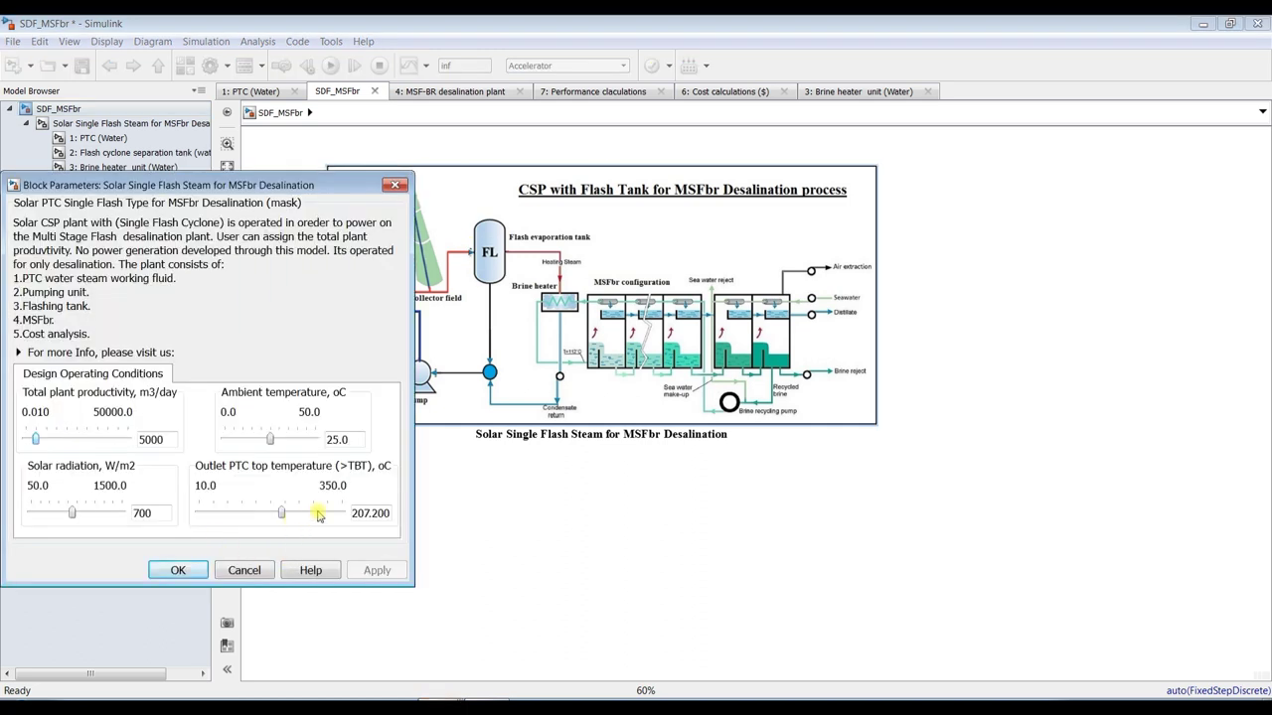
pyautogui.doubleClick(357, 515)
pyautogui.write('205')
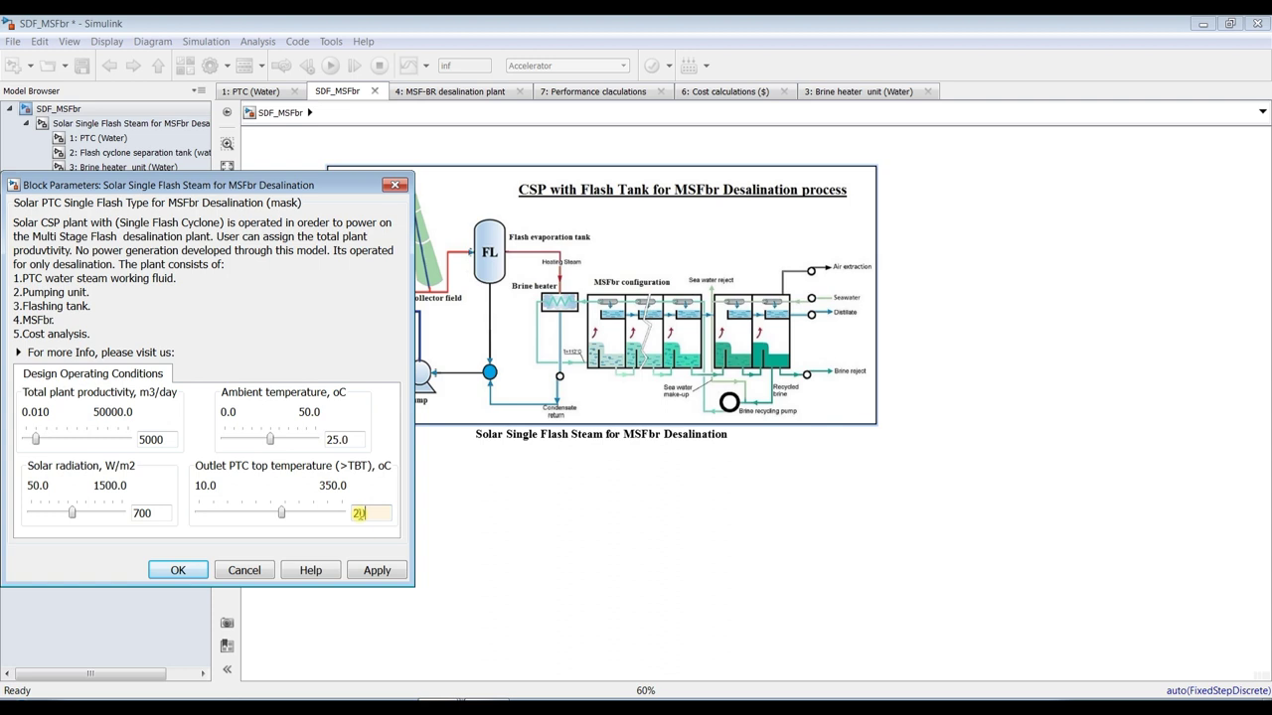
pyautogui.click(115, 152)
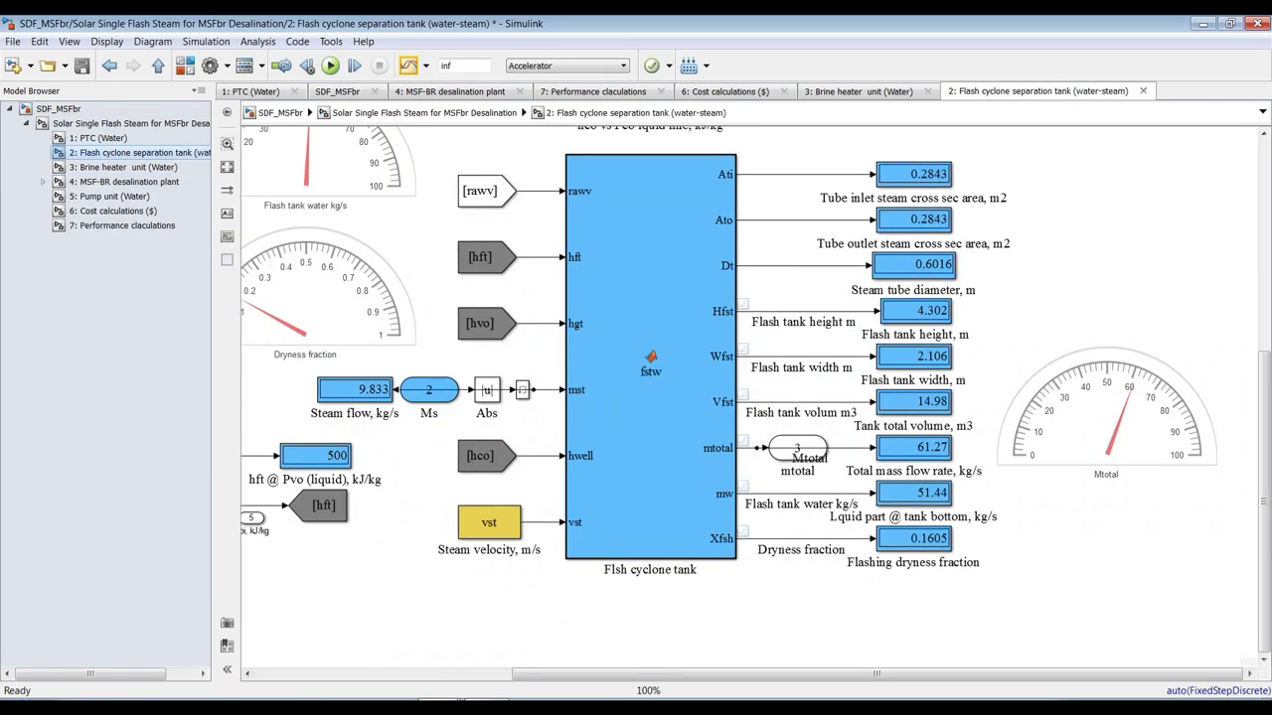
pyautogui.click(467, 684)
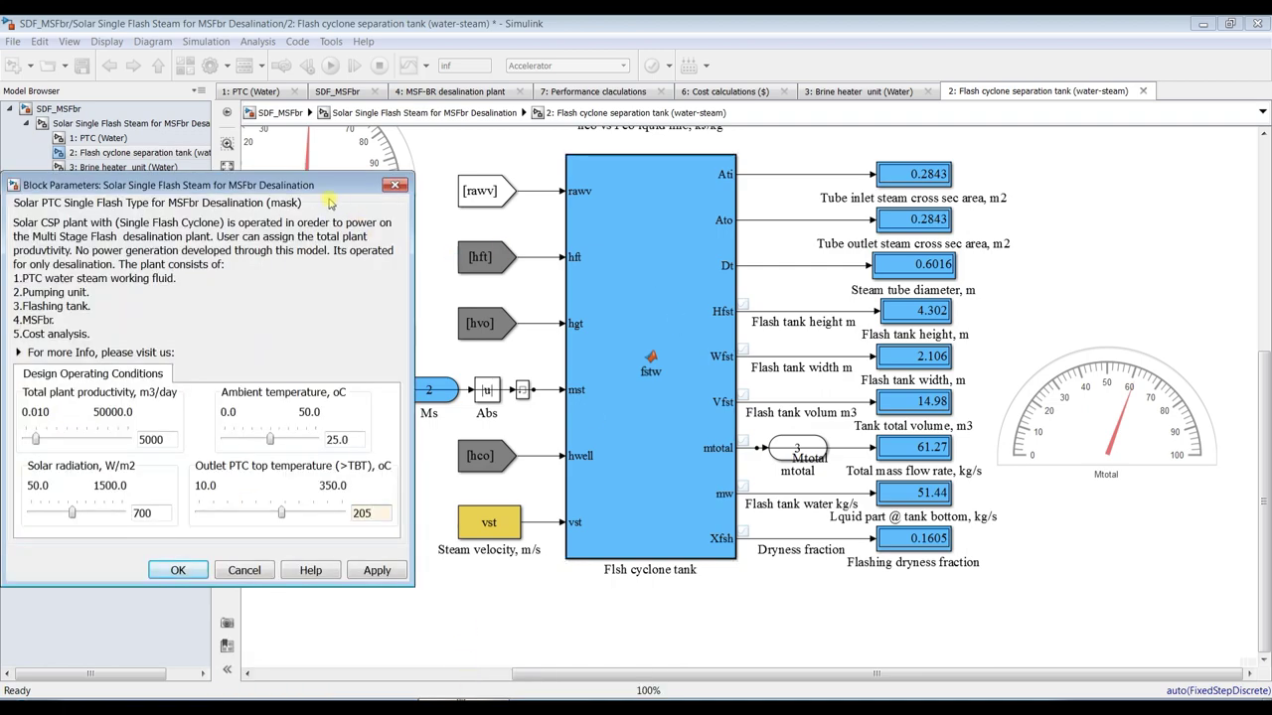
pyautogui.moveTo(308, 188); pyautogui.dragTo(877, 51)
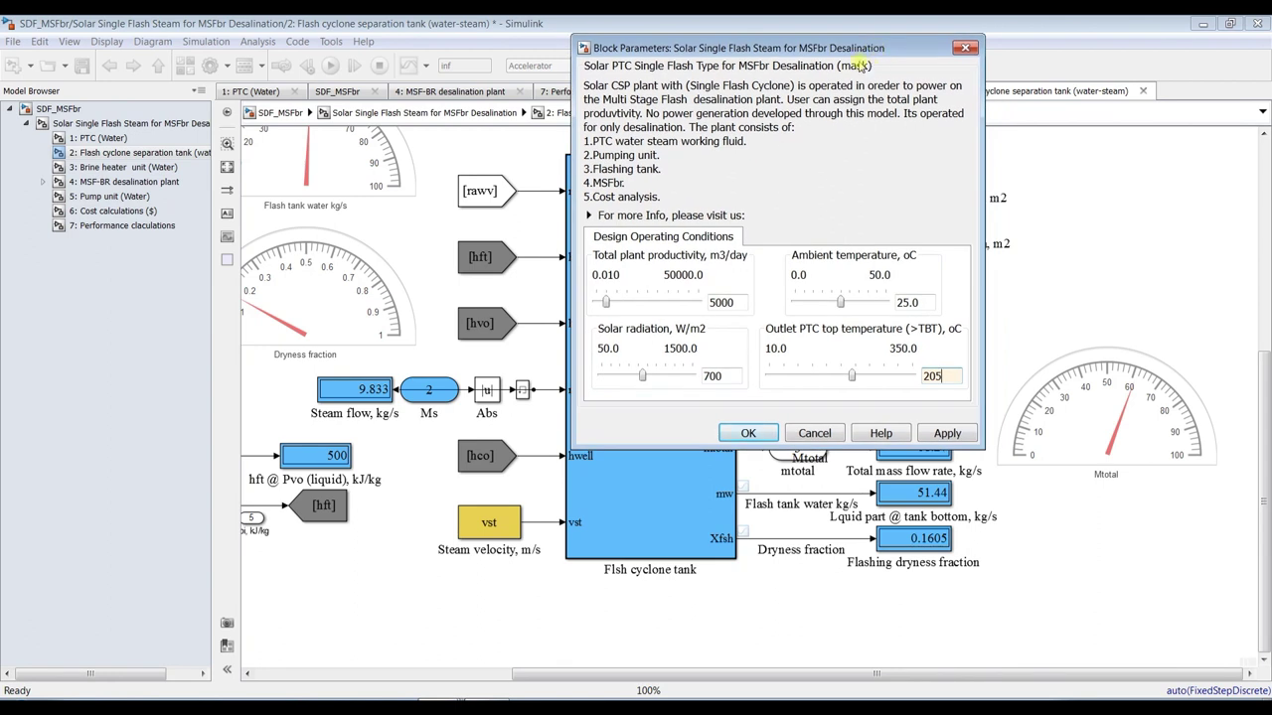
pyautogui.click(941, 434)
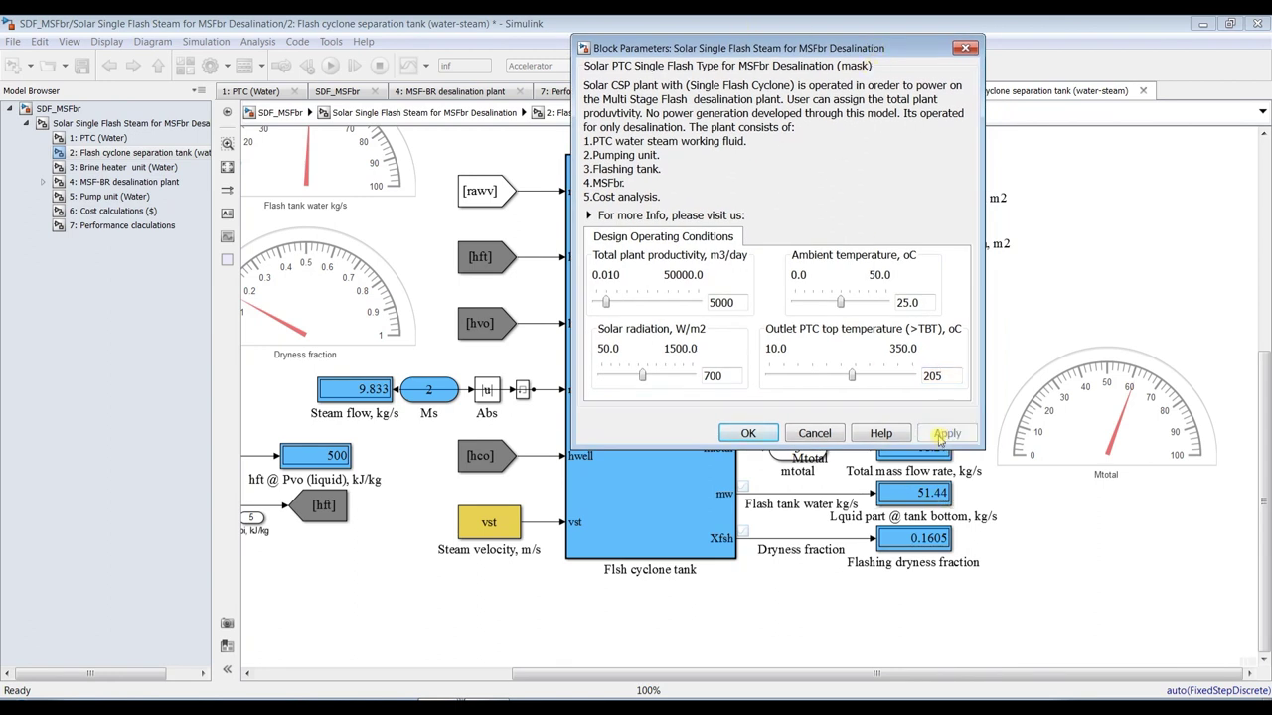
# Start the simulation from the flash cyclone separation tank view and bring the plant's operating conditions dialog back to the front.
pyautogui.click(360, 20)
pyautogui.click(331, 65)
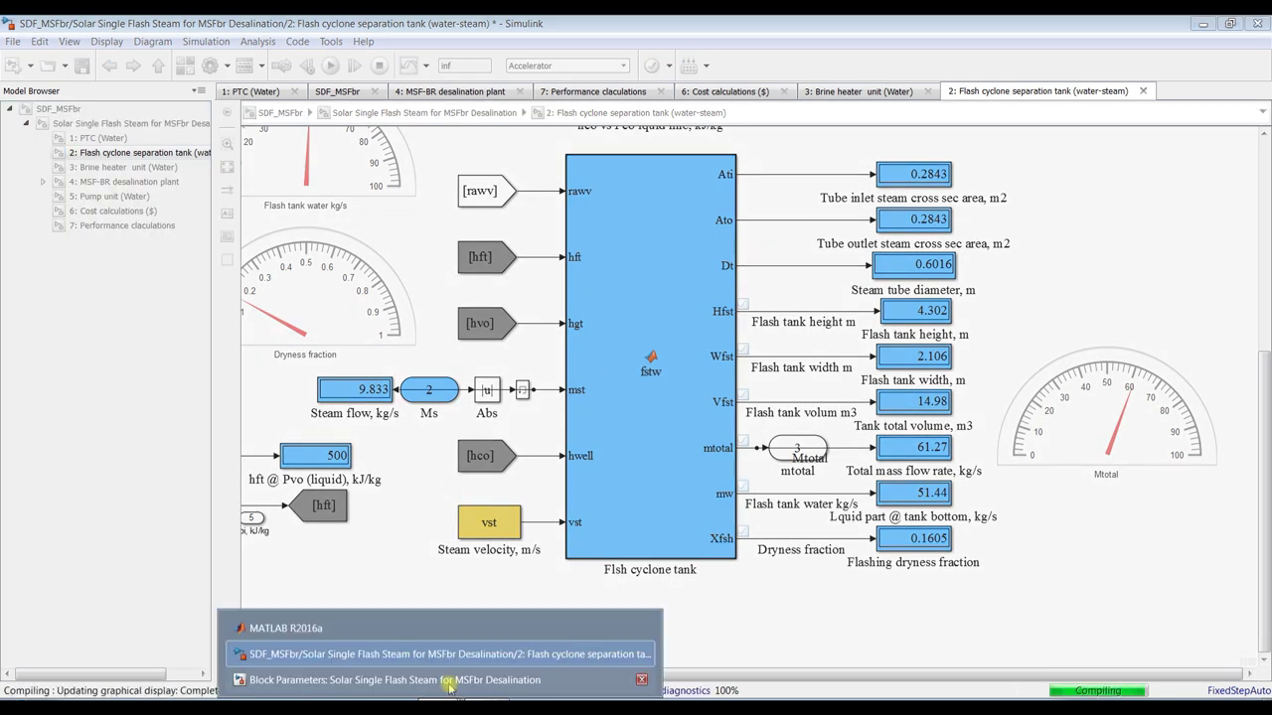
pyautogui.click(338, 682)
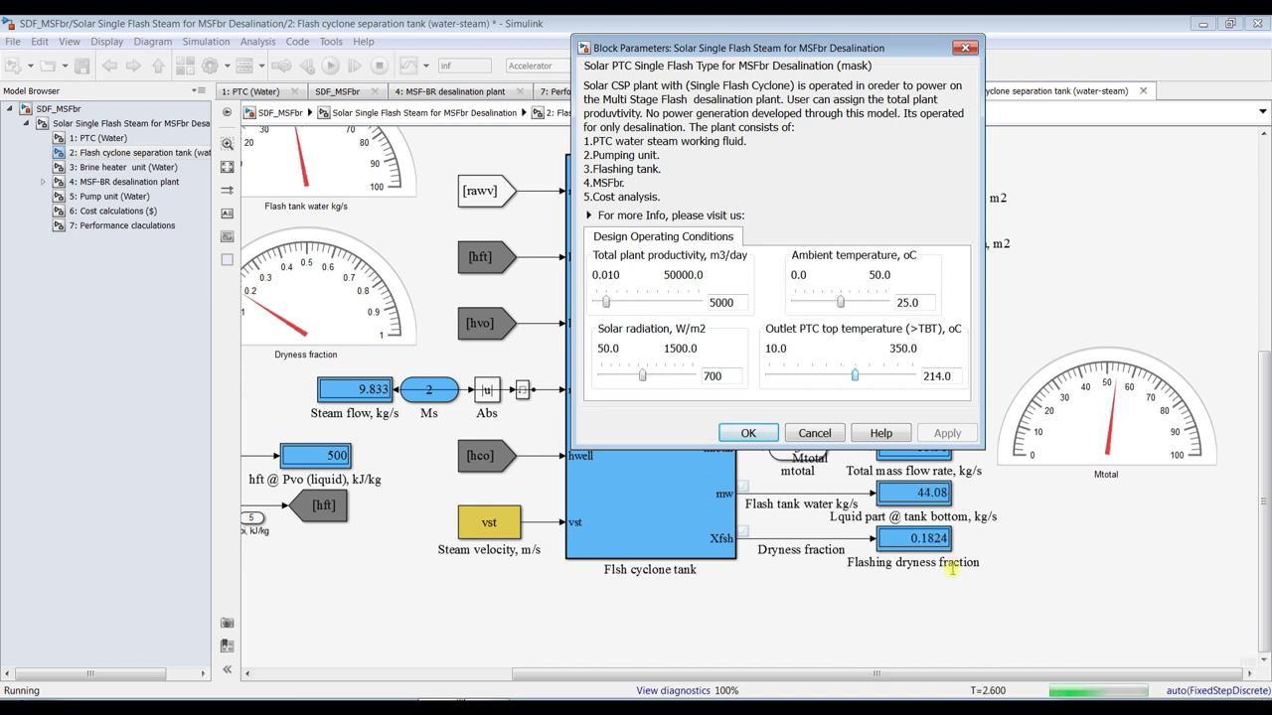
# Raise the outlet PTC top temperature gradually to 282 °C during the simulation, watching the flash tank gauges, and accept the setting.
pyautogui.press('Right')
pyautogui.press('Right')
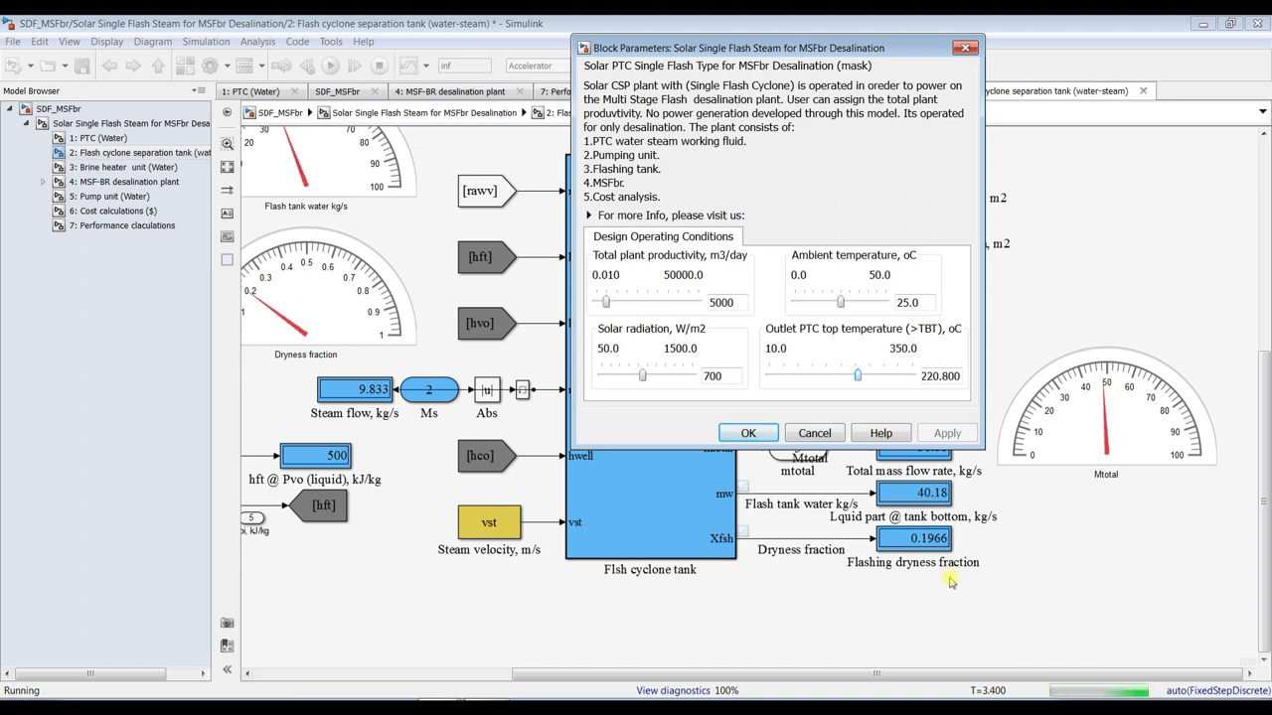
pyautogui.press('Right')
pyautogui.press('Right')
pyautogui.press('Right')
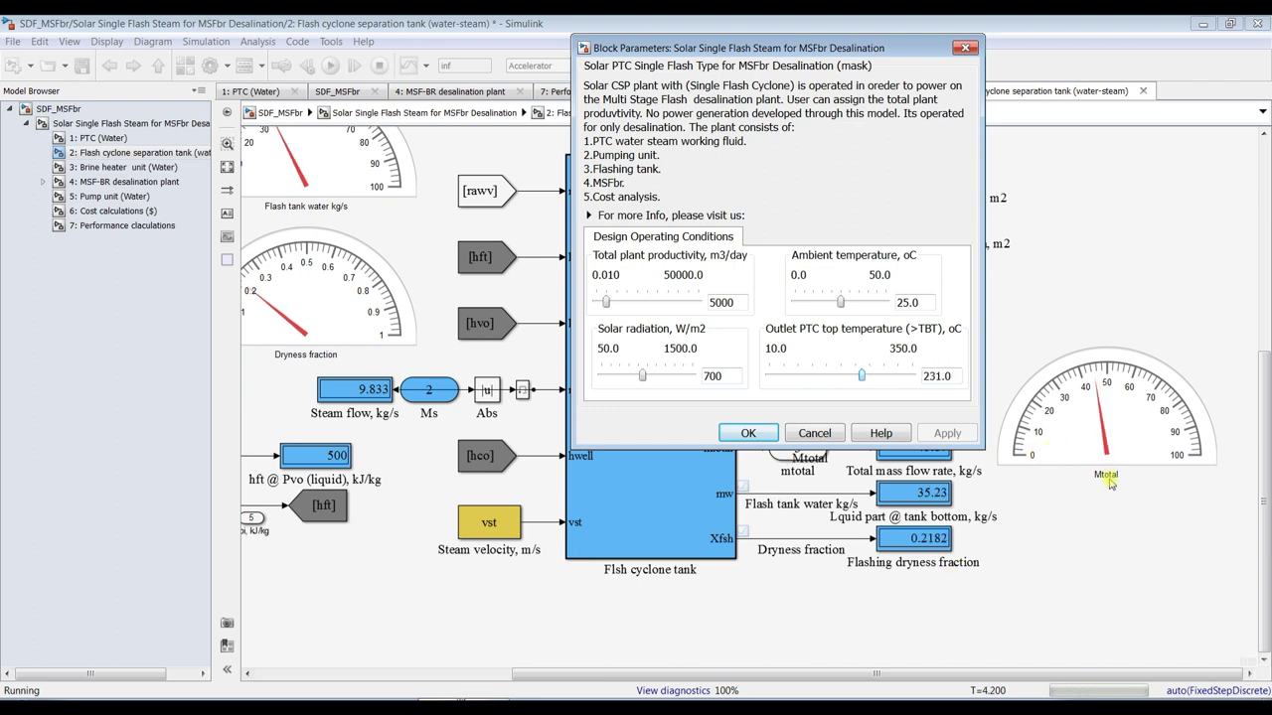
pyautogui.press('Right')
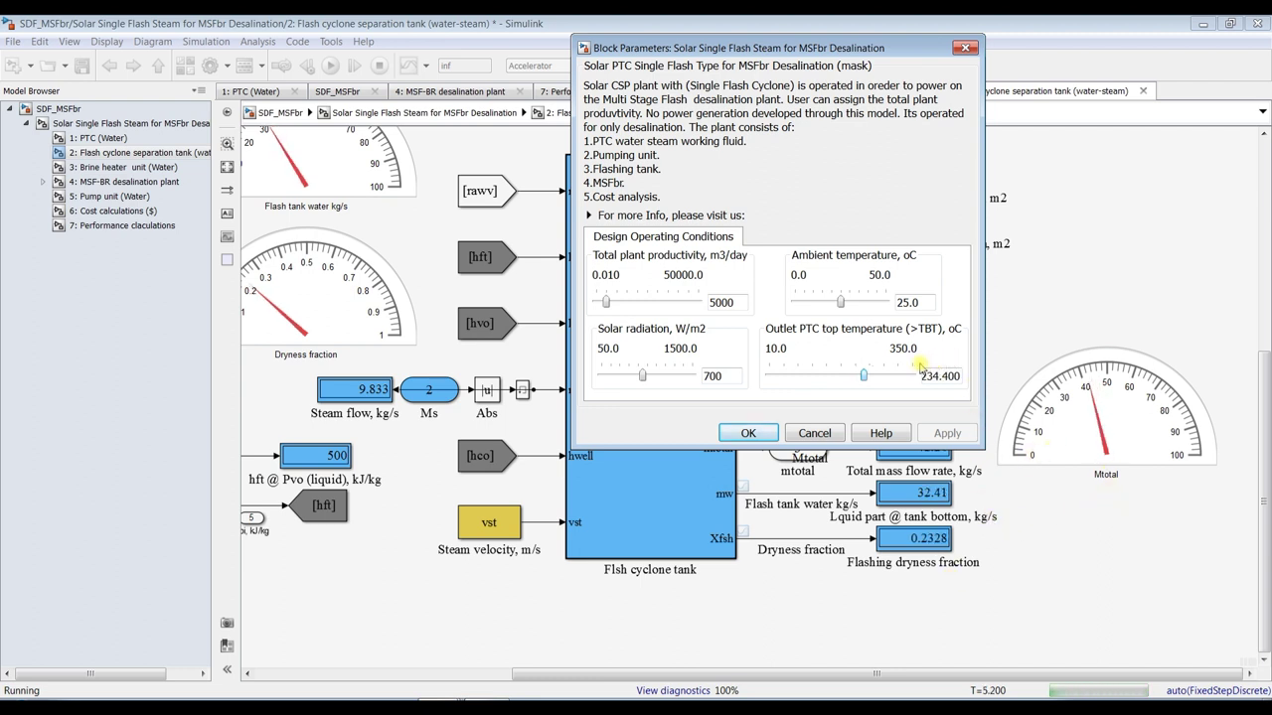
pyautogui.press('Right')
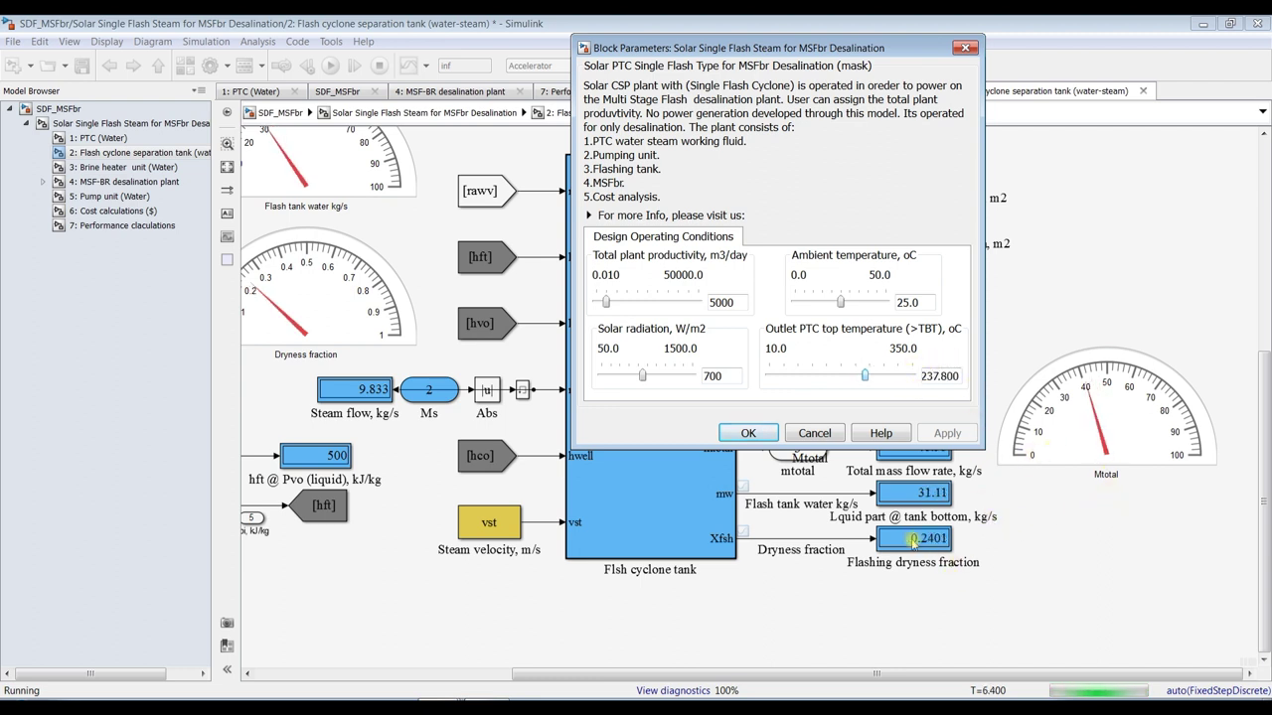
pyautogui.press('Right')
pyautogui.press('Right')
pyautogui.press('Right')
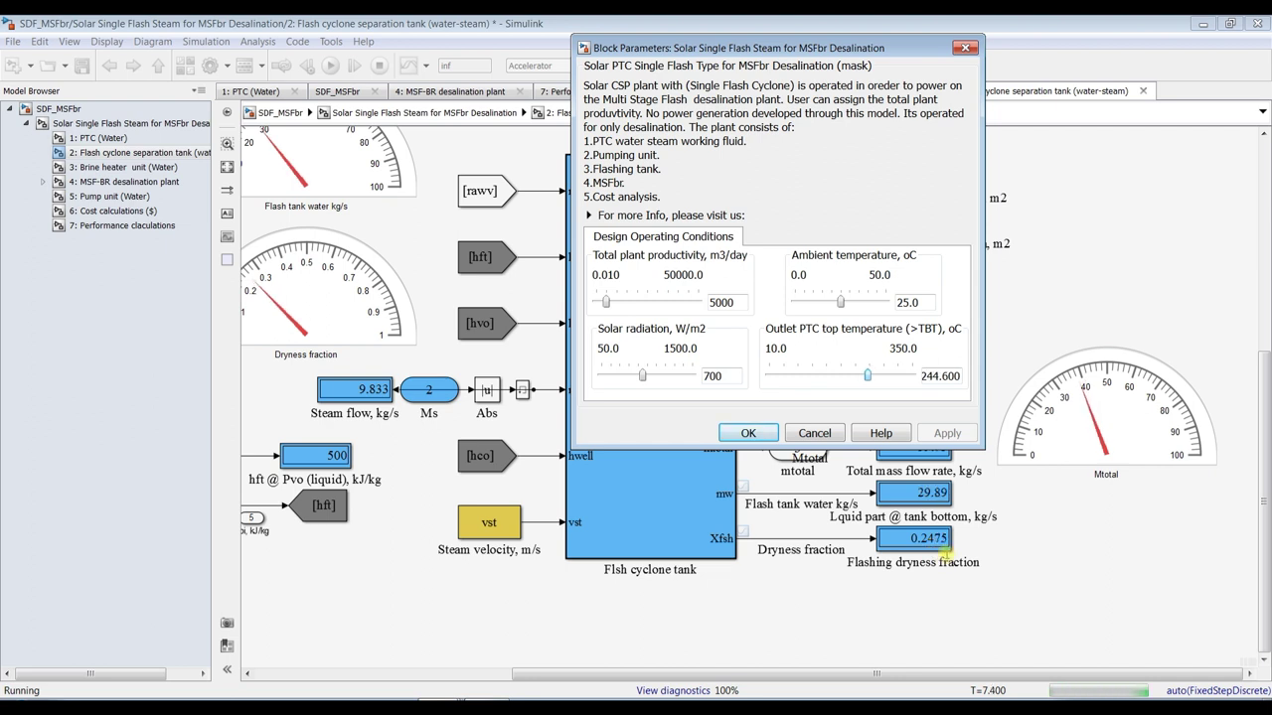
pyautogui.press('Right')
pyautogui.press('Right')
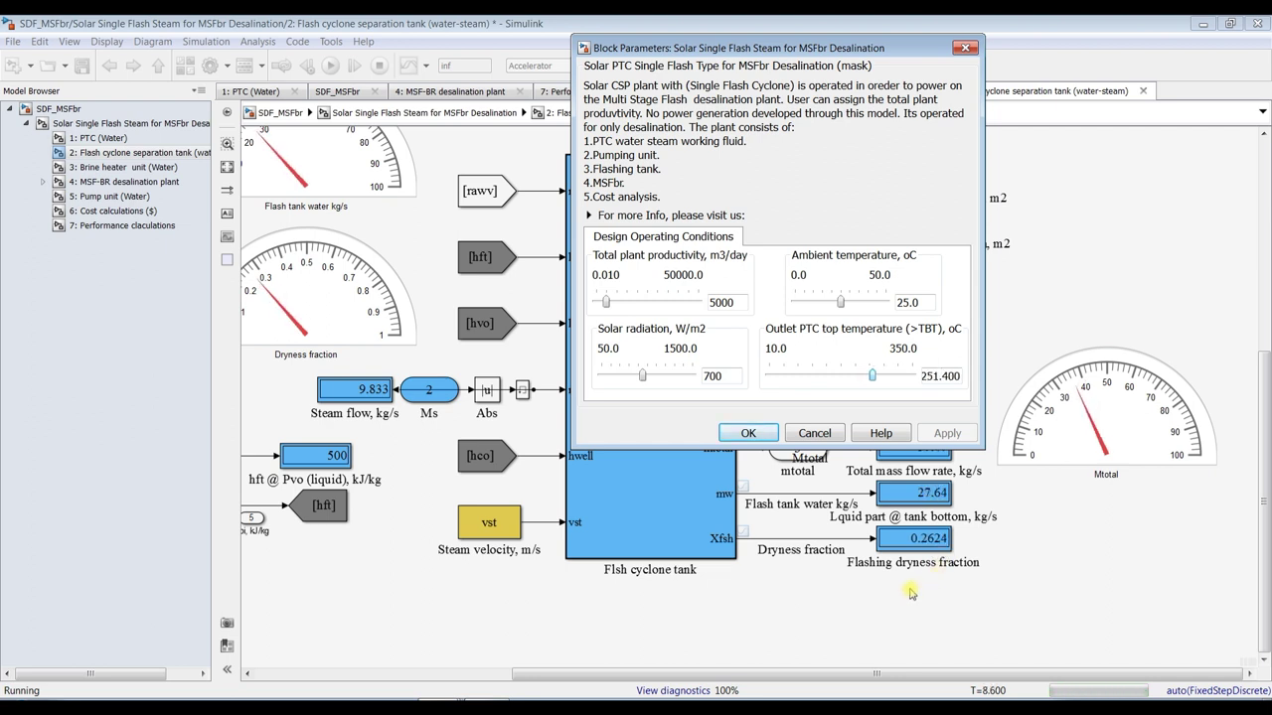
pyautogui.press('Right')
pyautogui.press('Right')
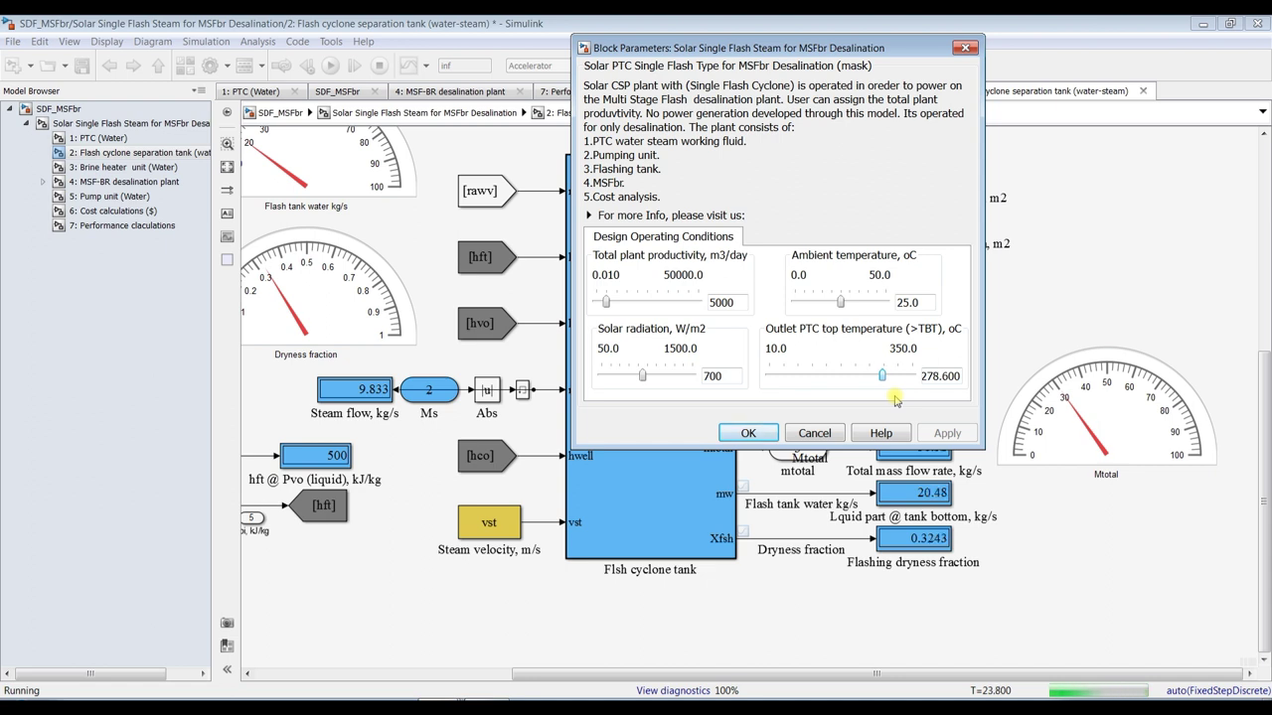
pyautogui.click(894, 398)
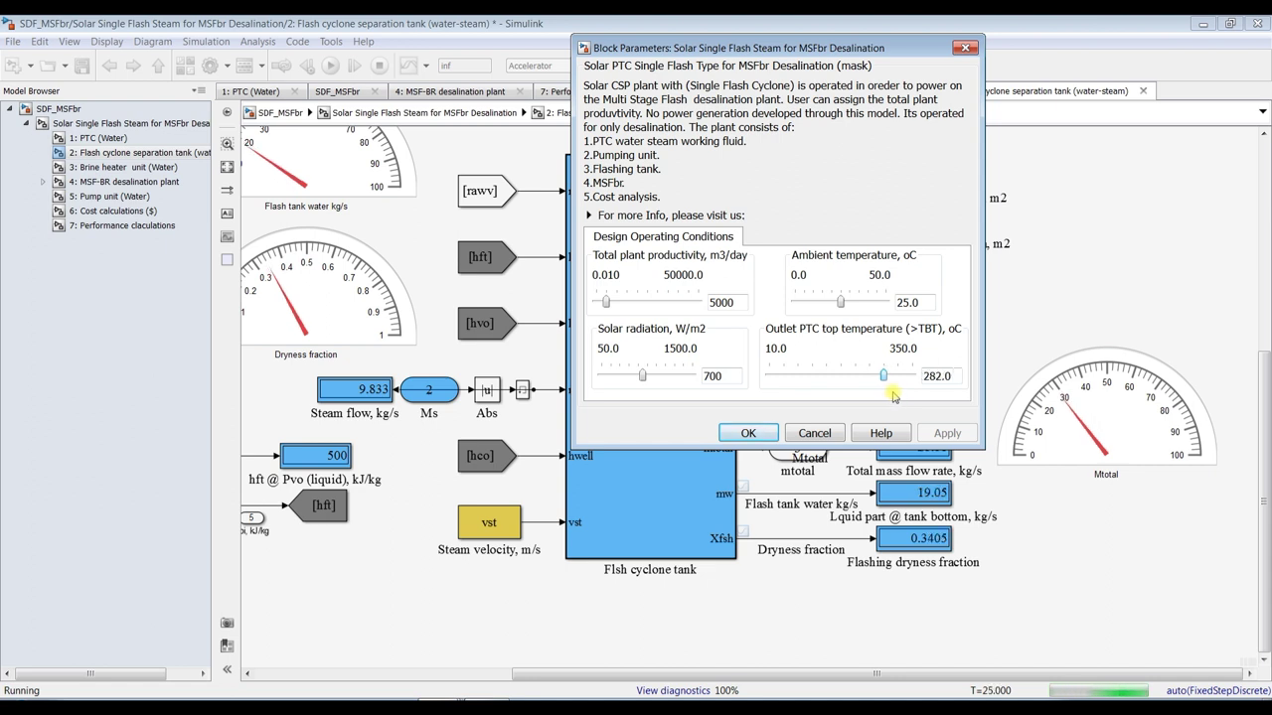
pyautogui.click(752, 433)
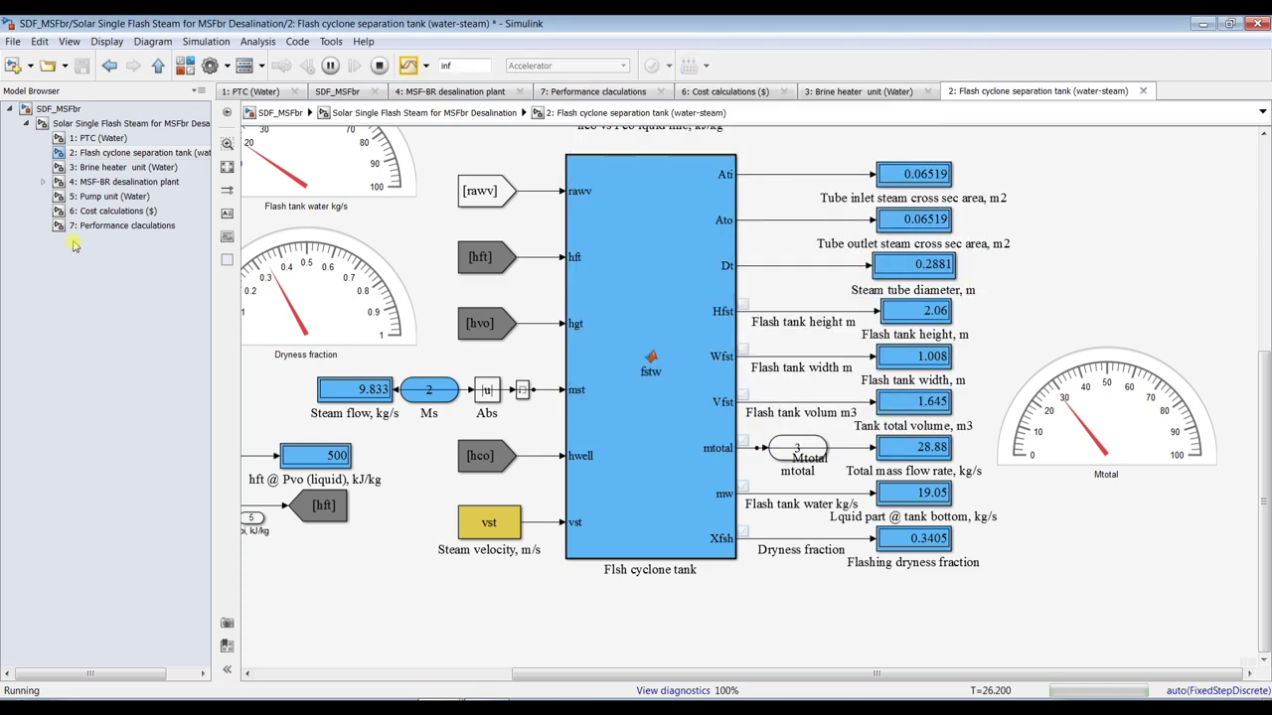
# Set the MSF-BR desalination plant's top brine temperature to 116 °C, check the flash cyclone separation tank, and return to the plant overview.
pyautogui.click(87, 124)
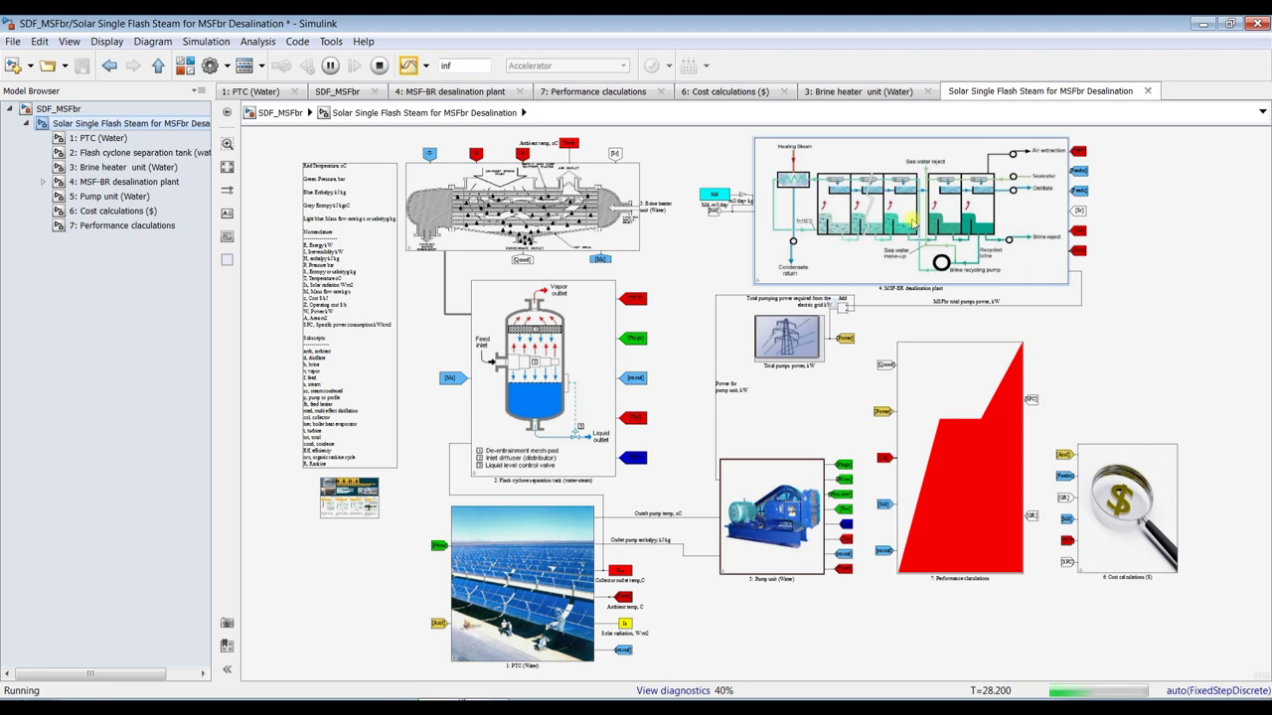
pyautogui.doubleClick(912, 225)
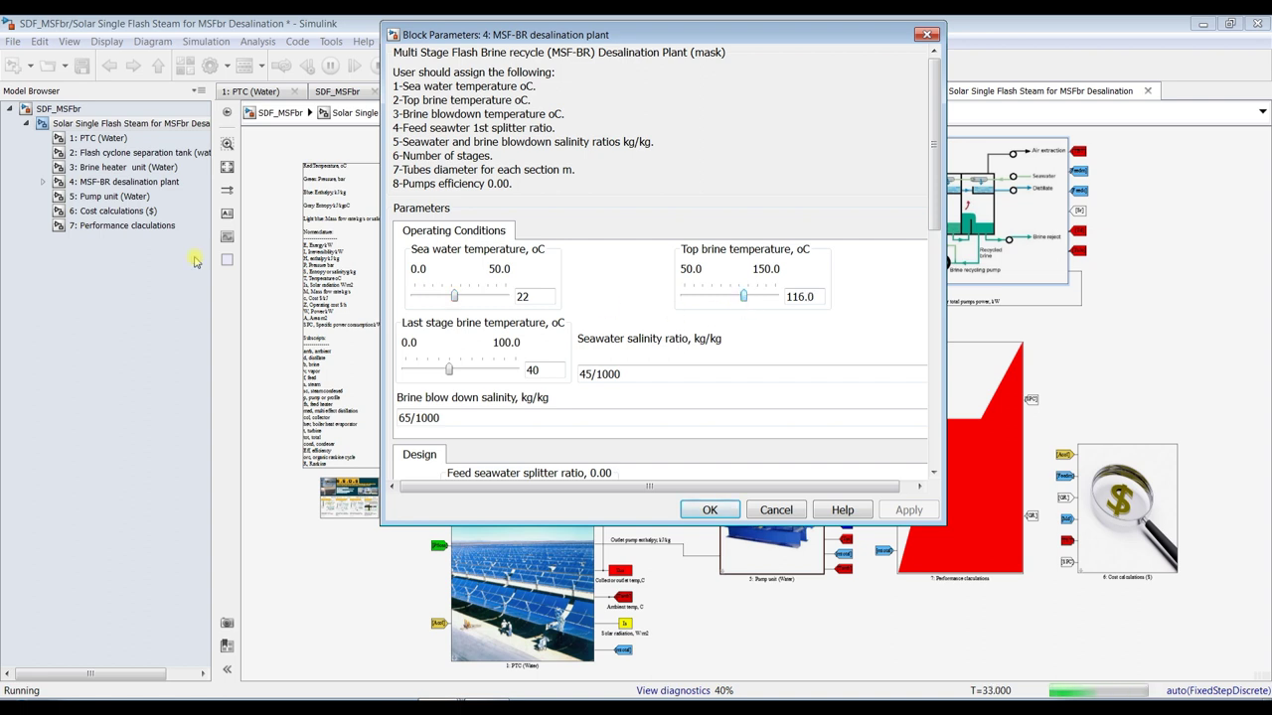
pyautogui.click(111, 161)
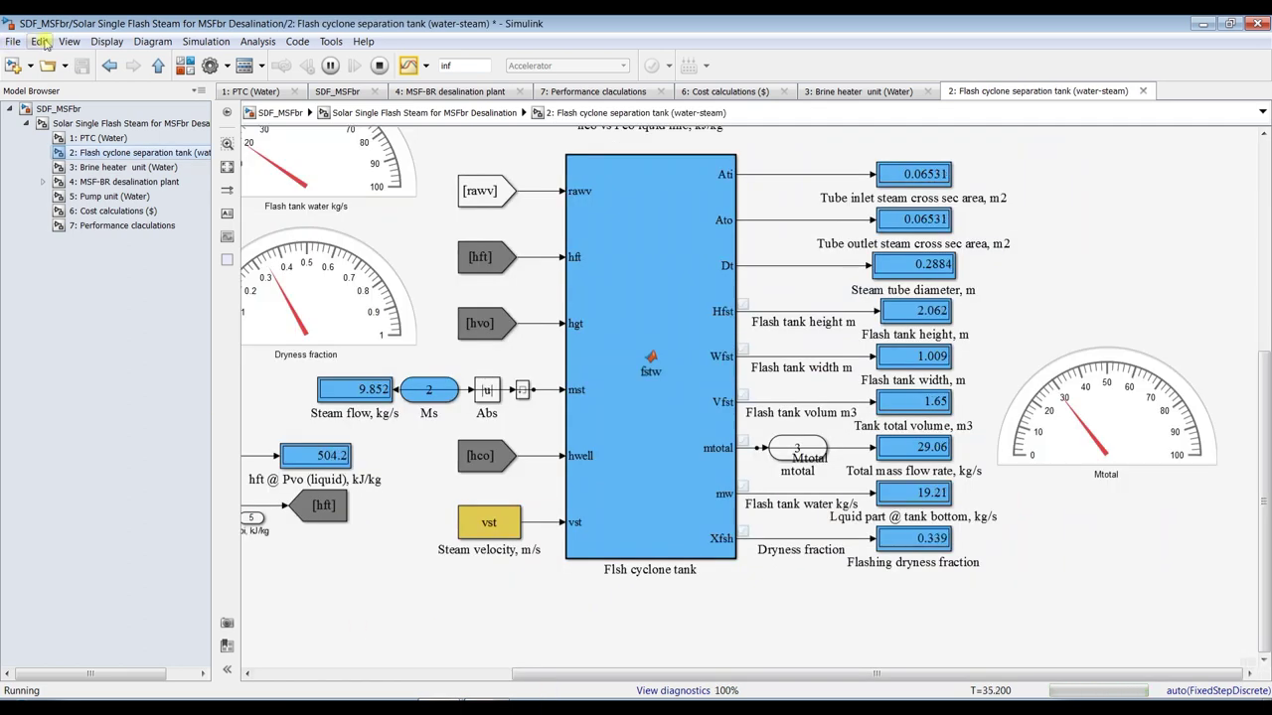
pyautogui.click(100, 124)
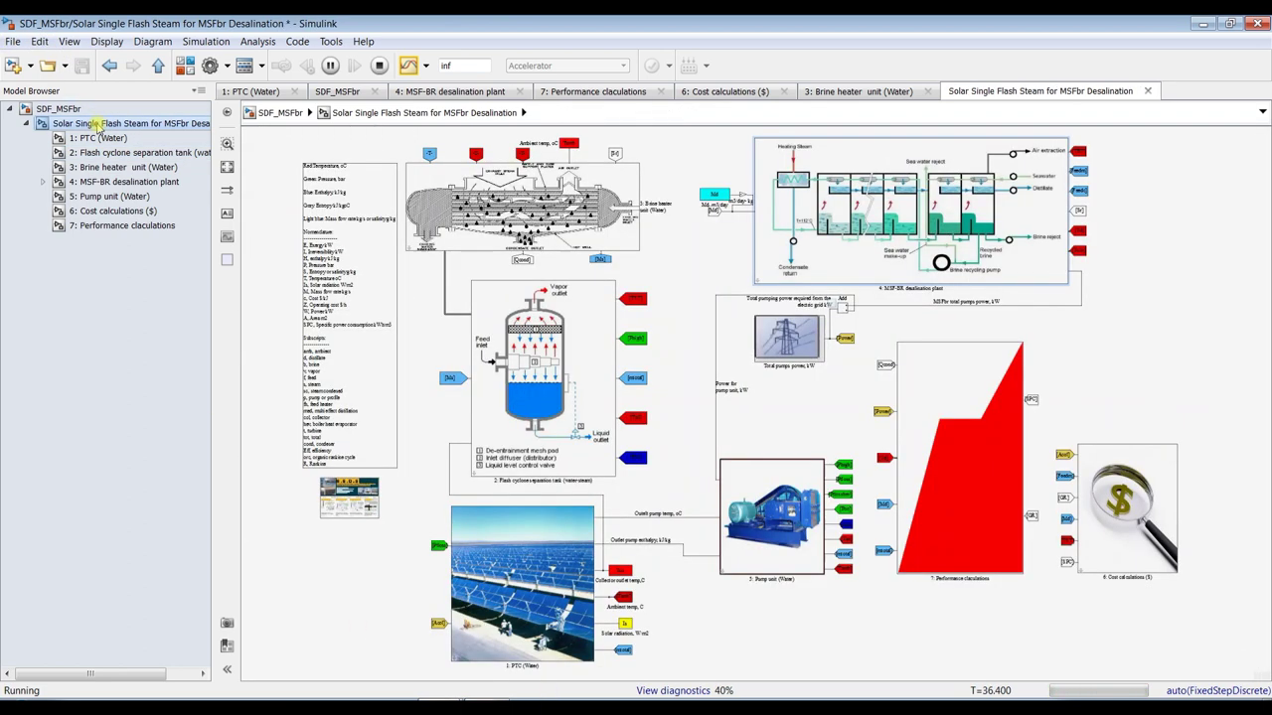
# Set the MSF-BR desalination plant's top brine temperature to 105 °C and its last stage brine temperature to 45 °C.
pyautogui.doubleClick(944, 211)
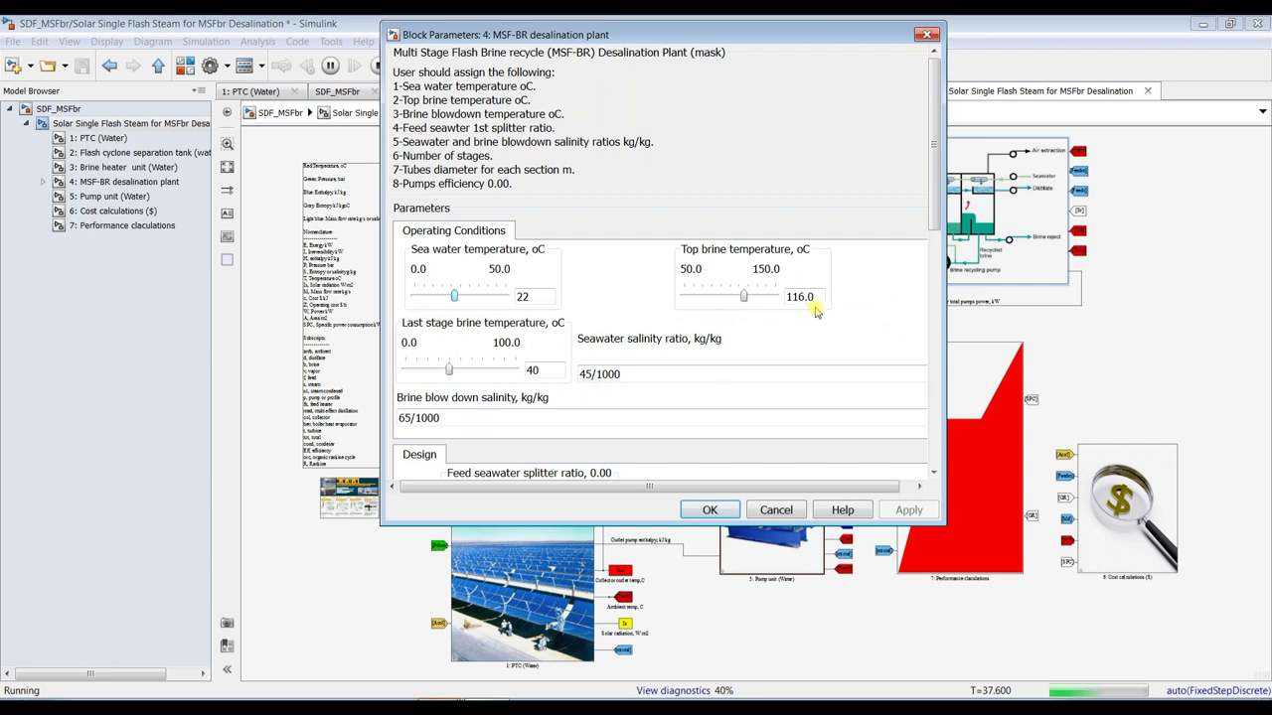
pyautogui.moveTo(744, 301); pyautogui.dragTo(742, 301)
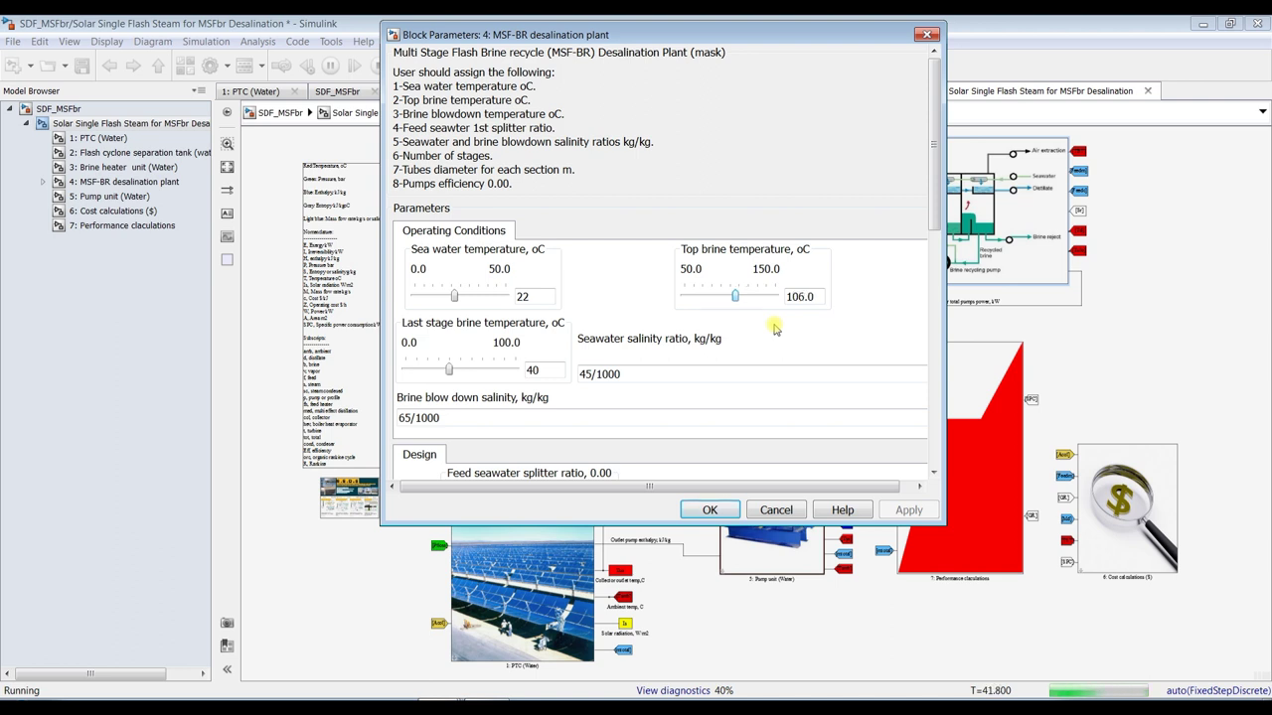
pyautogui.press('Left')
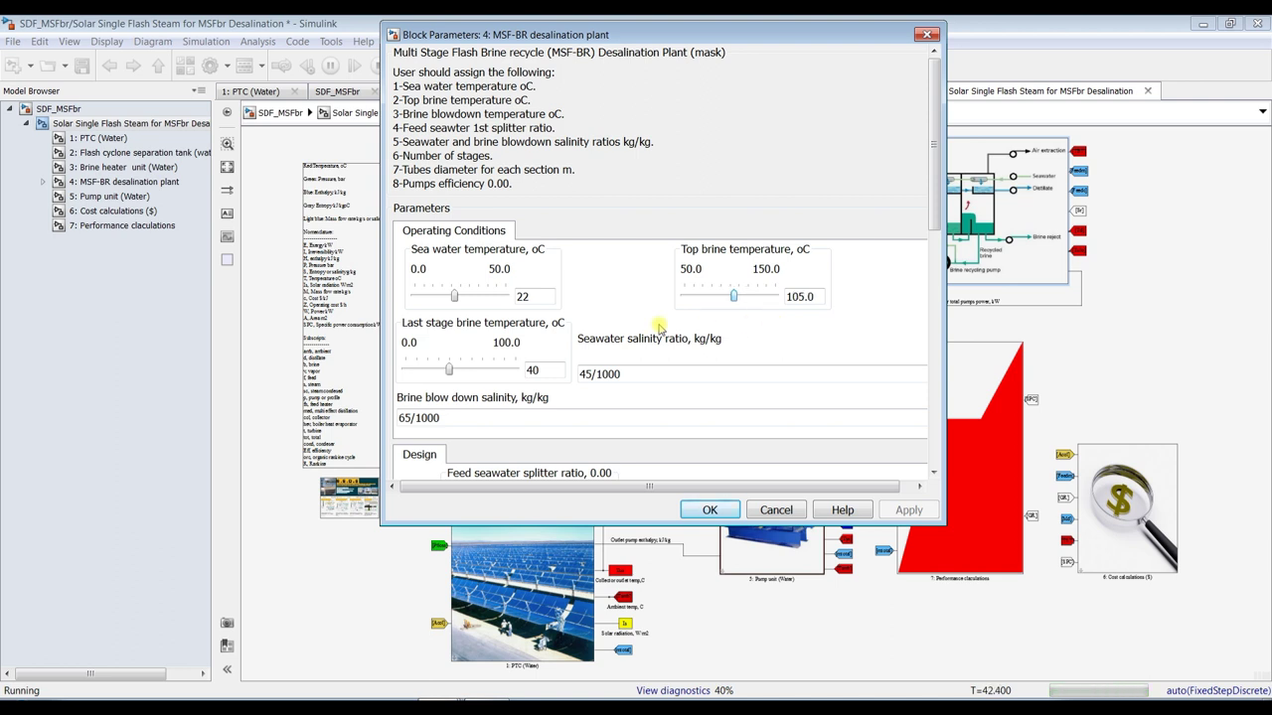
pyautogui.click(451, 370)
pyautogui.press('Right')
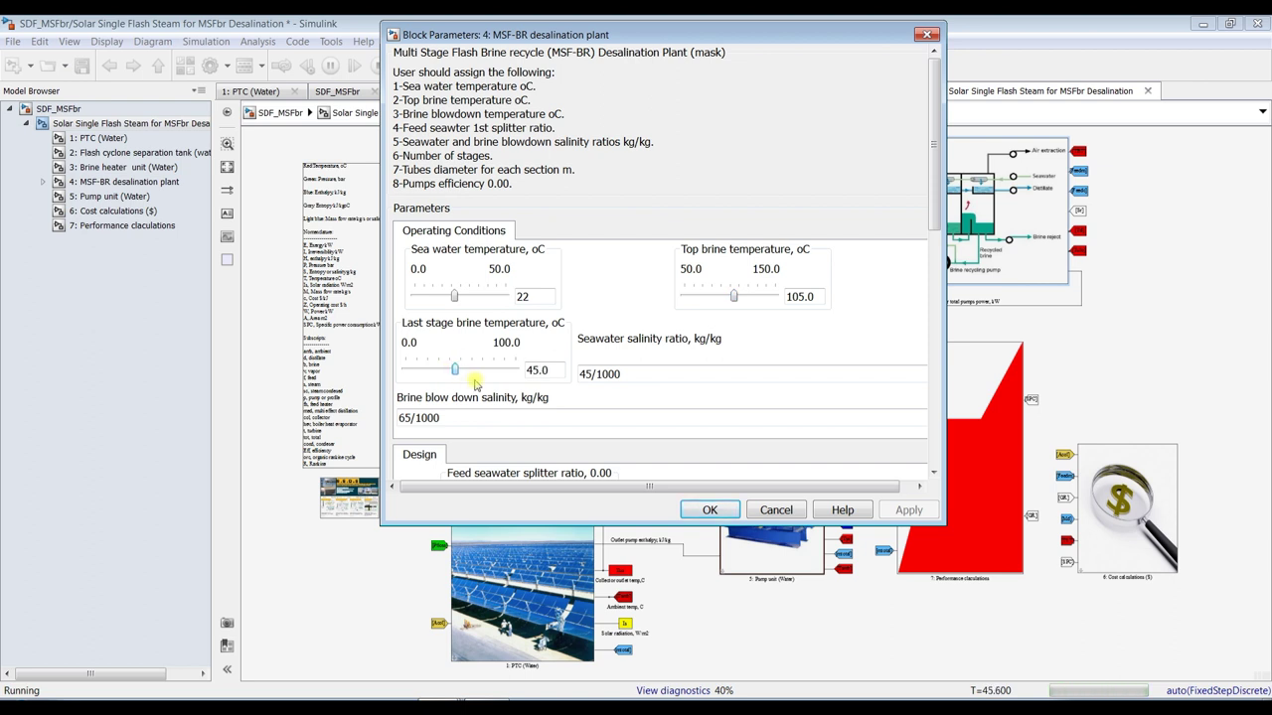
# Set the MSF-BR plant's sea water temperature to 25.5 °C, accept the operating conditions, and stop the simulation.
pyautogui.click(457, 296)
pyautogui.press('Right')
pyautogui.press('Right')
pyautogui.press('Right')
pyautogui.press('Right')
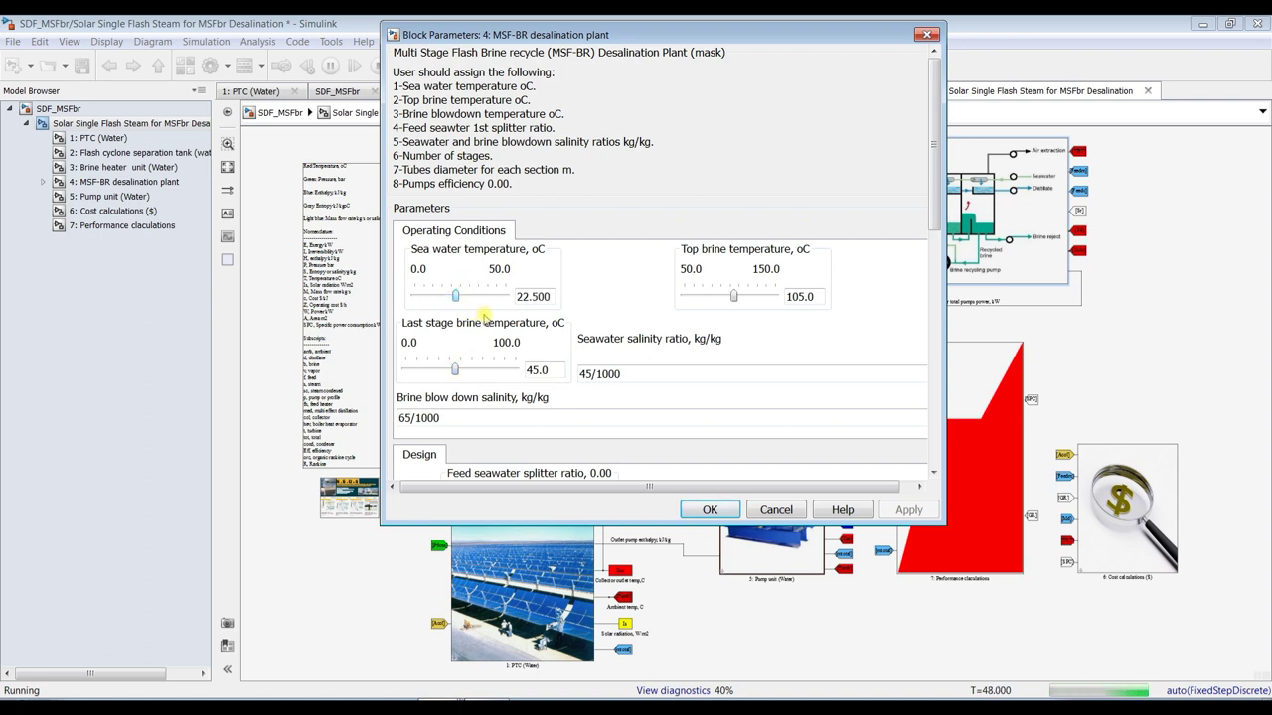
pyautogui.press('Right')
pyautogui.press('Right')
pyautogui.press('Right')
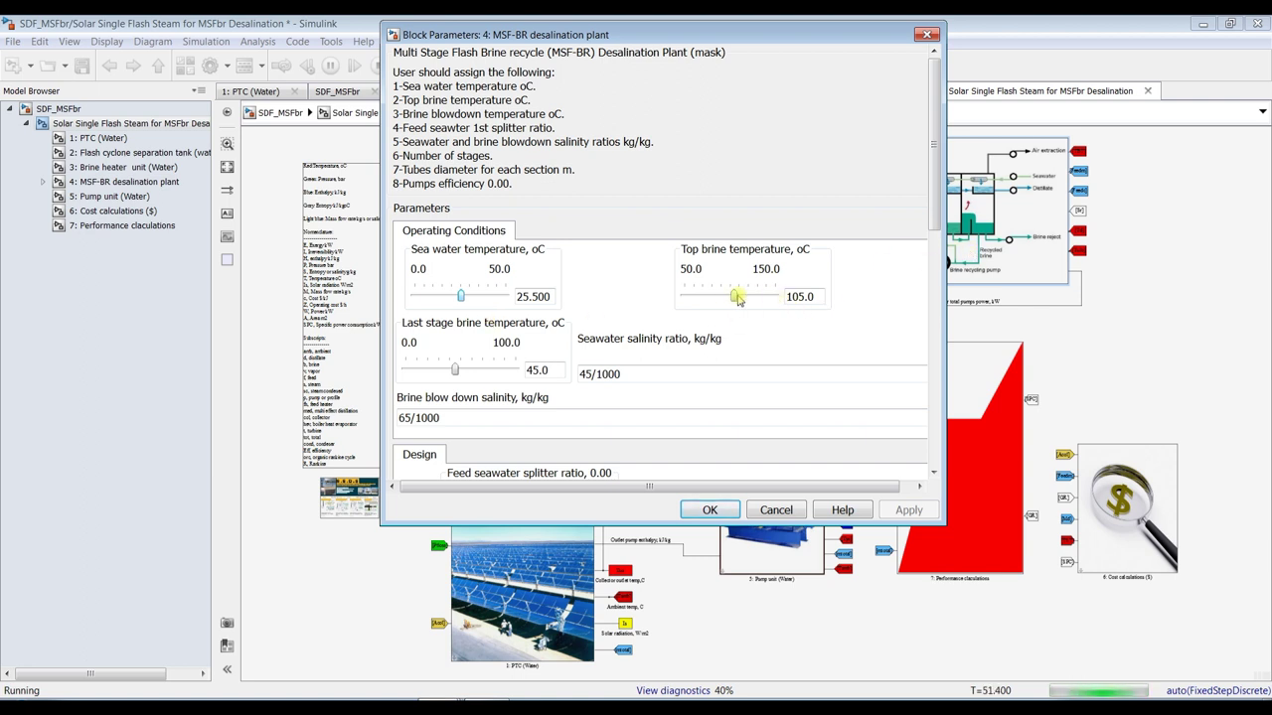
pyautogui.click(710, 510)
pyautogui.click(378, 67)
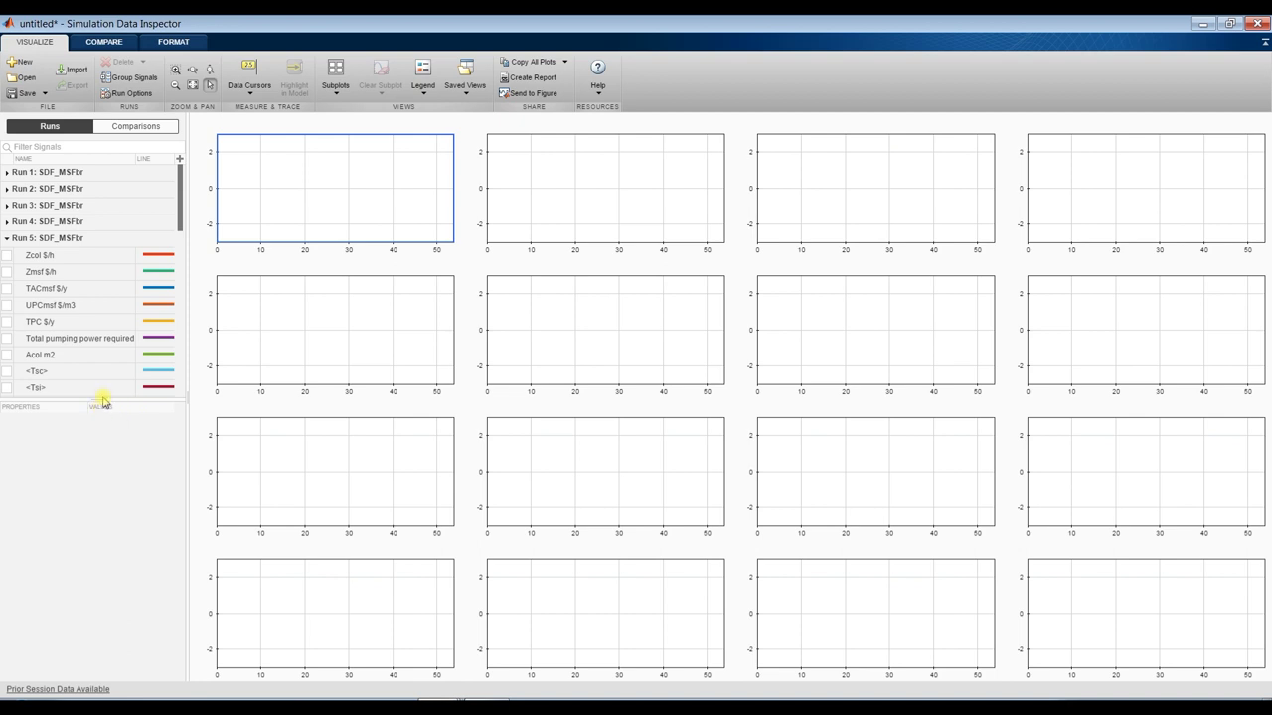
# Plot Run 5's Zcol $/h, Zmsf $/h, TACmsf $/y and TPC $/y signals in separate subplots across the first row.
pyautogui.moveTo(100, 399); pyautogui.dragTo(93, 644)
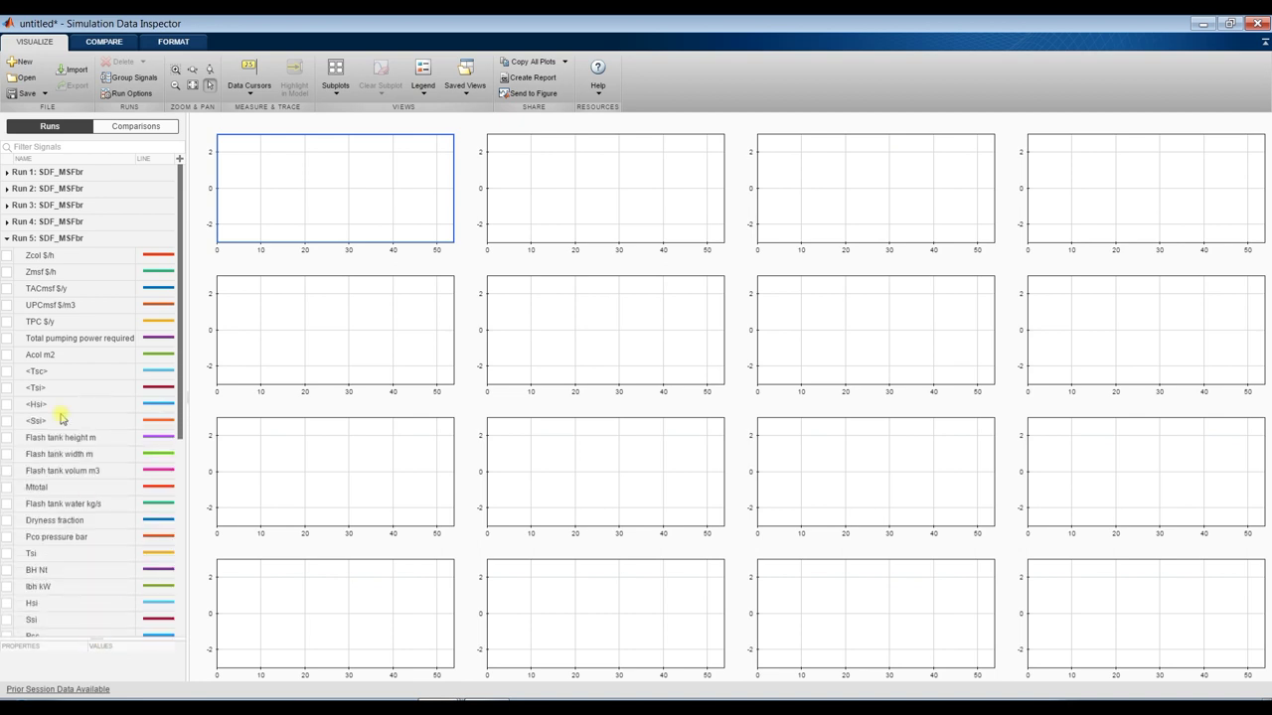
pyautogui.click(7, 257)
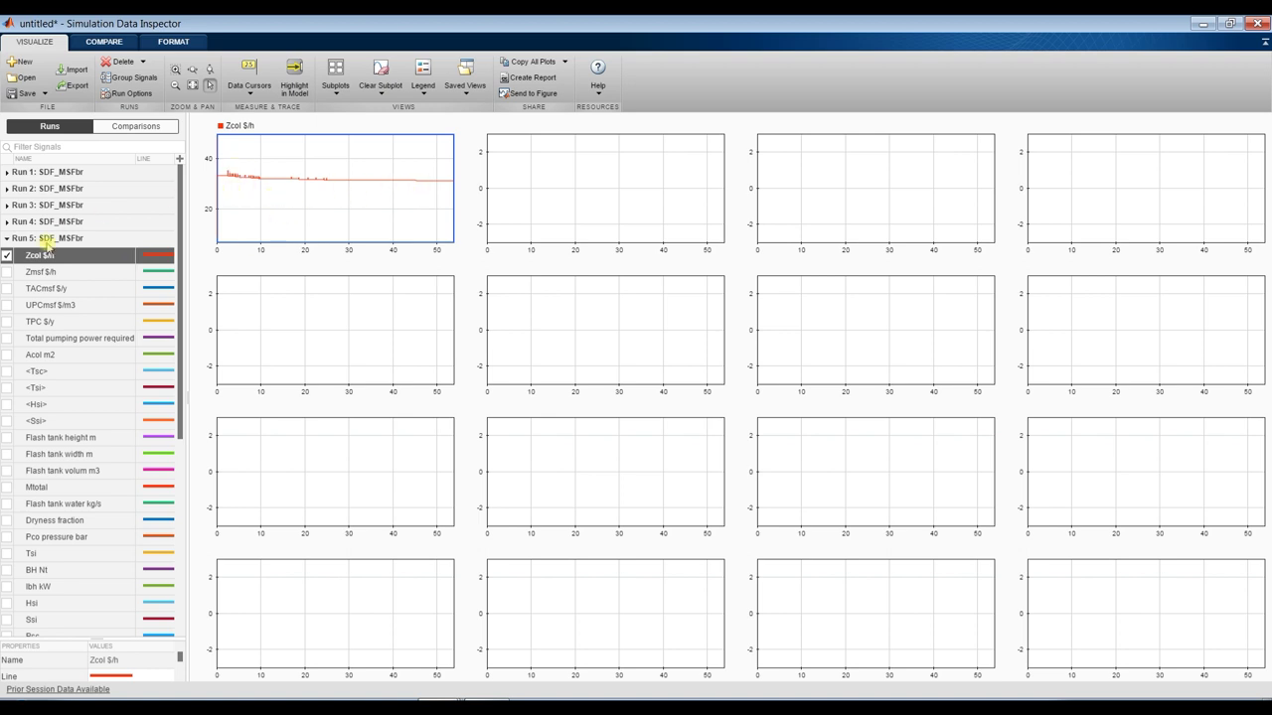
pyautogui.click(537, 177)
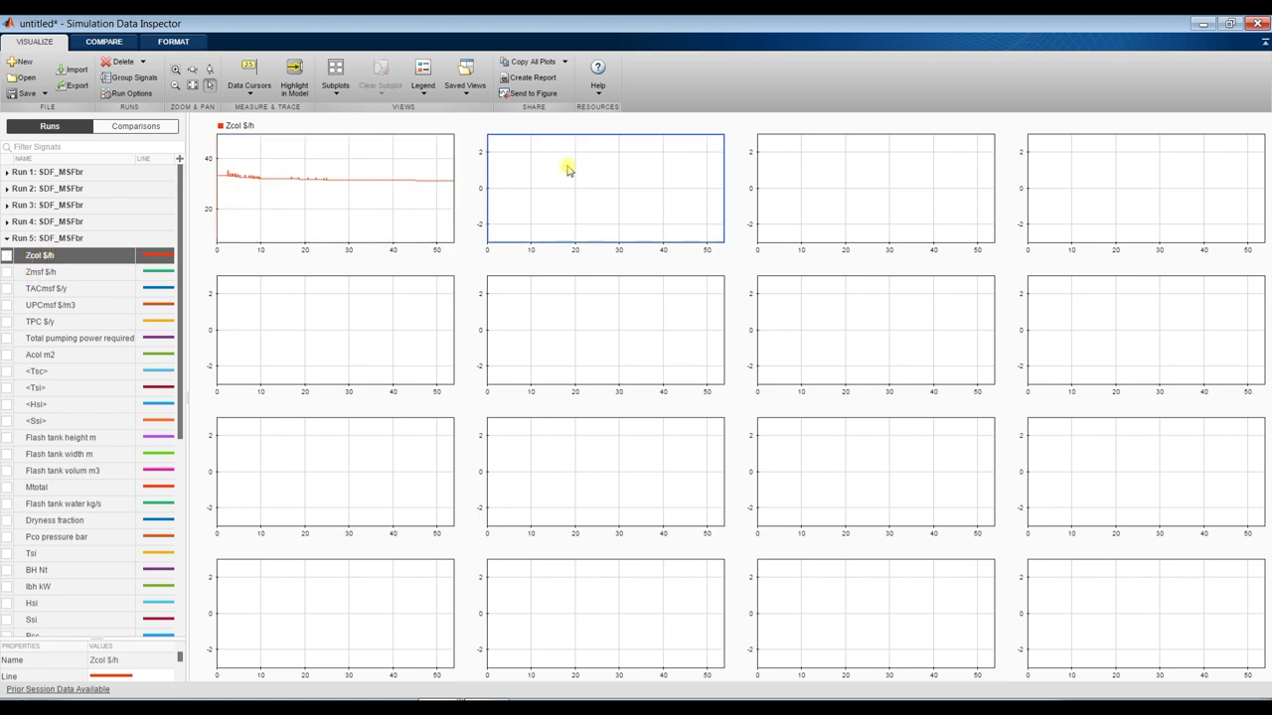
pyautogui.click(7, 272)
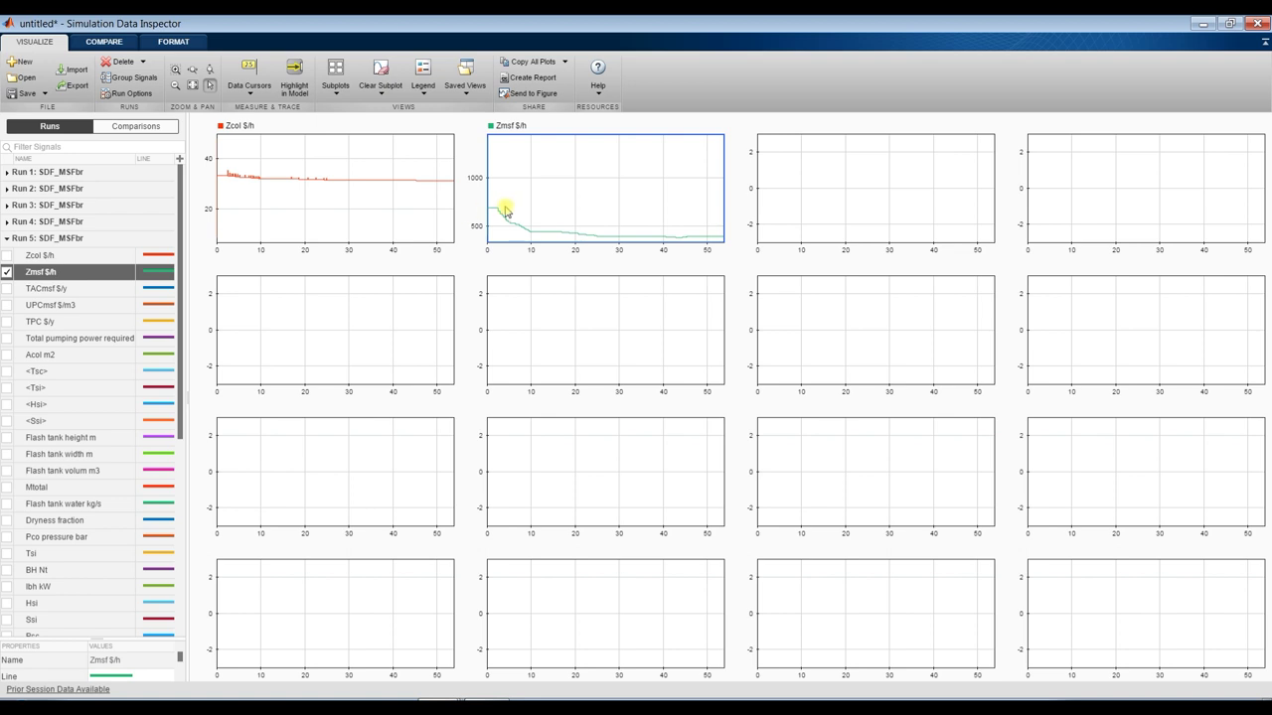
pyautogui.click(807, 201)
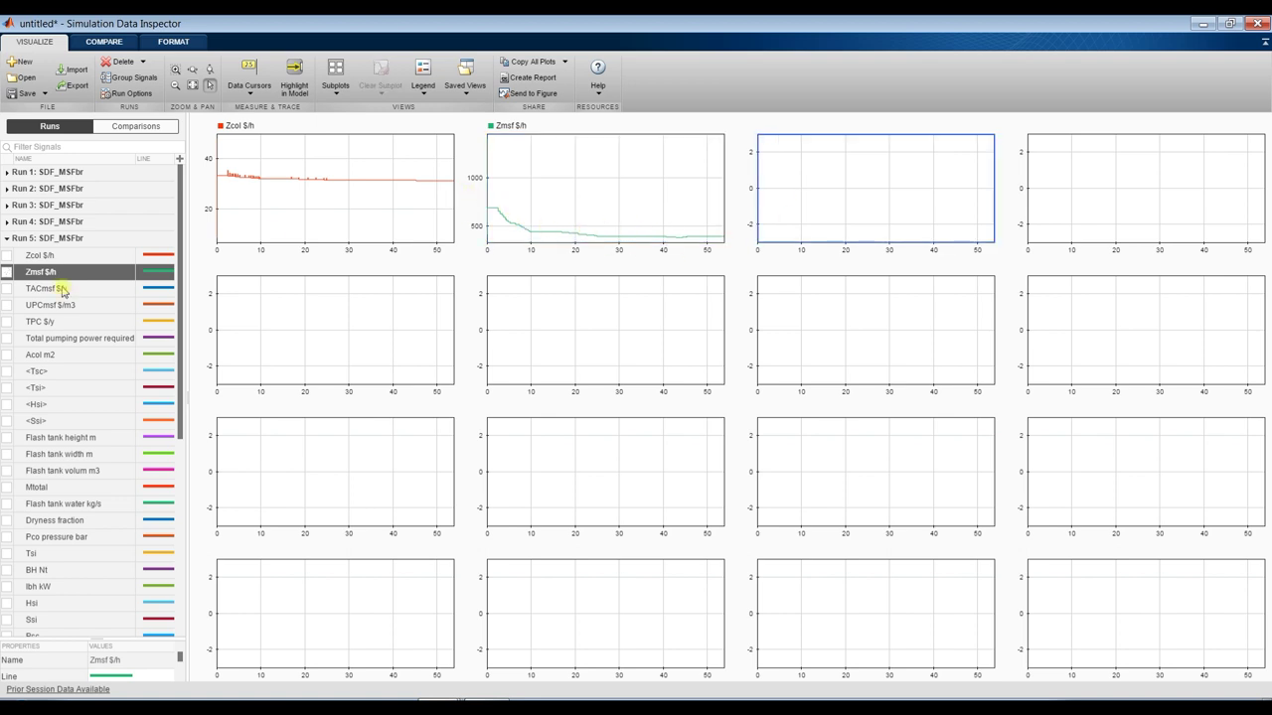
pyautogui.click(7, 289)
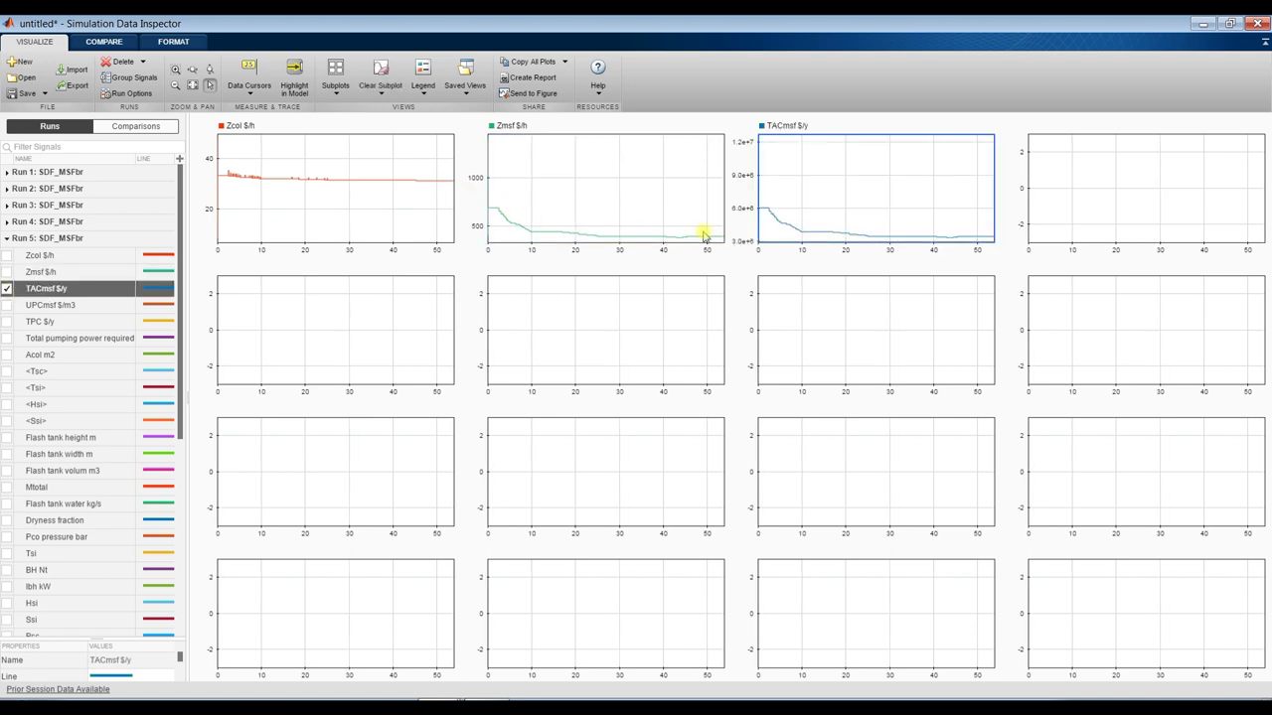
pyautogui.click(1083, 169)
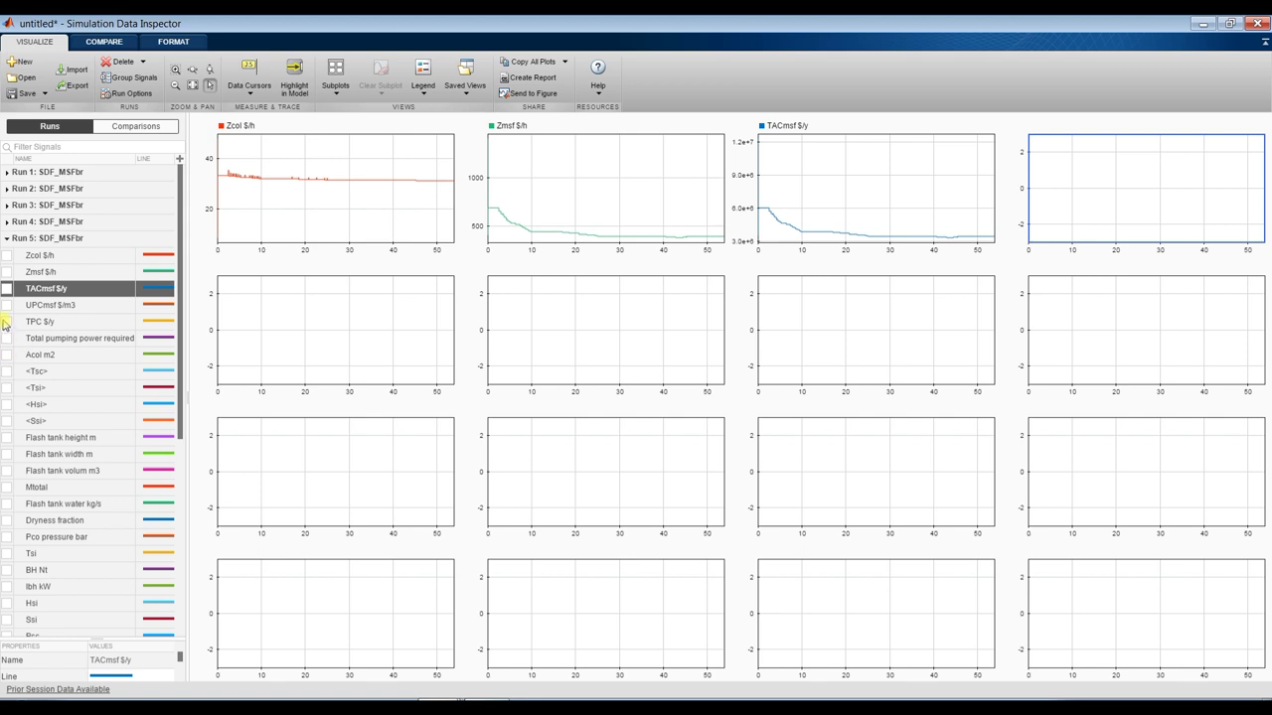
pyautogui.click(7, 321)
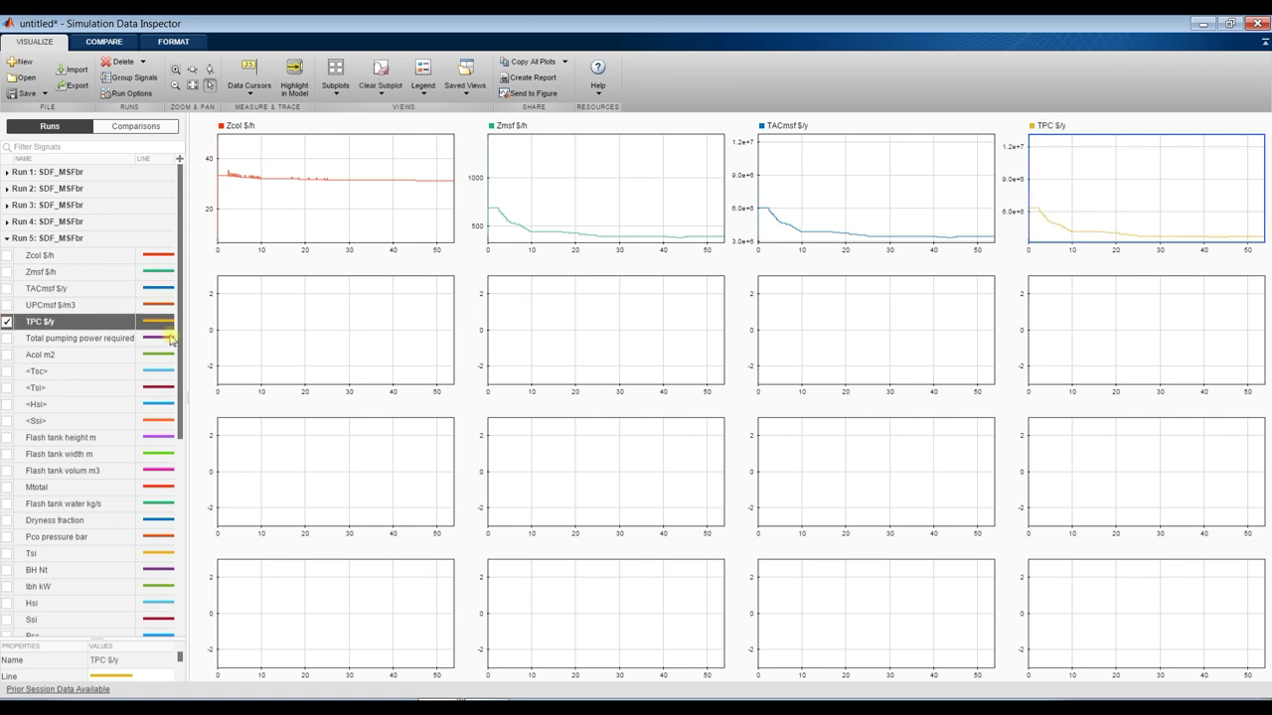
# Plot Run 5's Acol m2, Total feed kg/s, Make up feed kg/s and Mr kg/s in separate subplots across the second row.
pyautogui.click(364, 304)
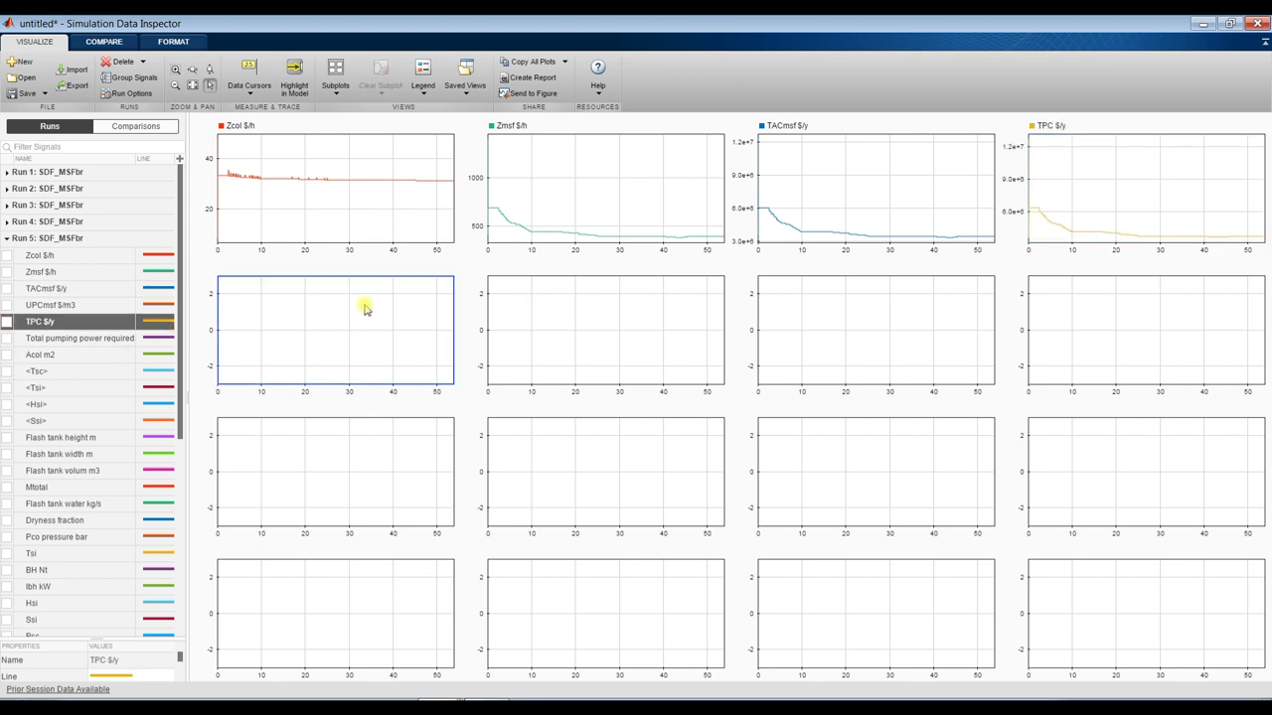
pyautogui.click(7, 354)
pyautogui.click(539, 331)
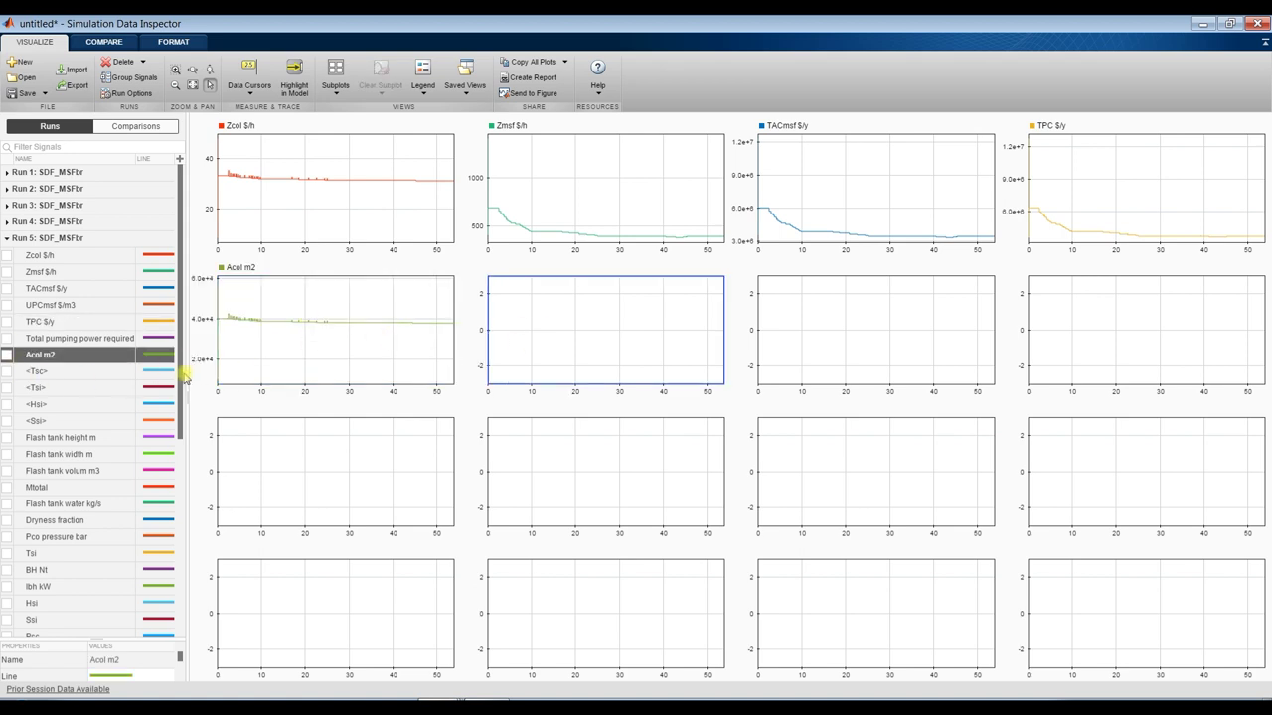
pyautogui.moveTo(181, 376); pyautogui.dragTo(181, 449)
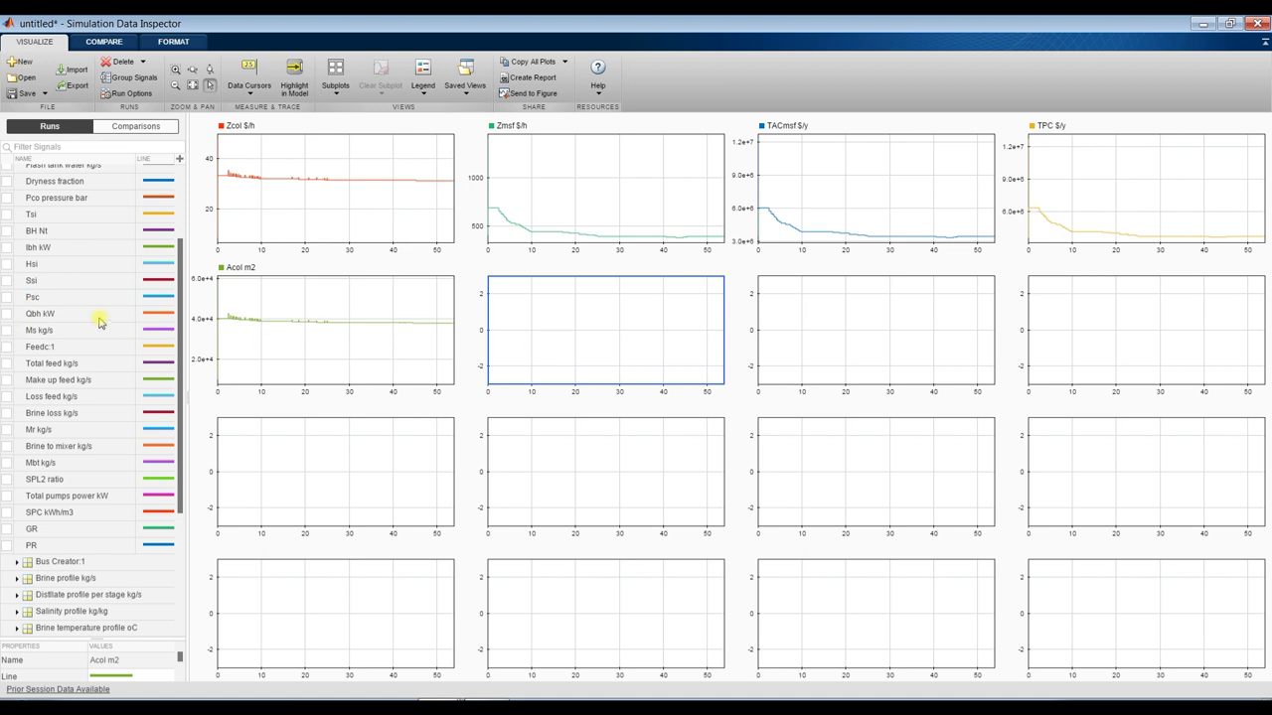
pyautogui.click(7, 365)
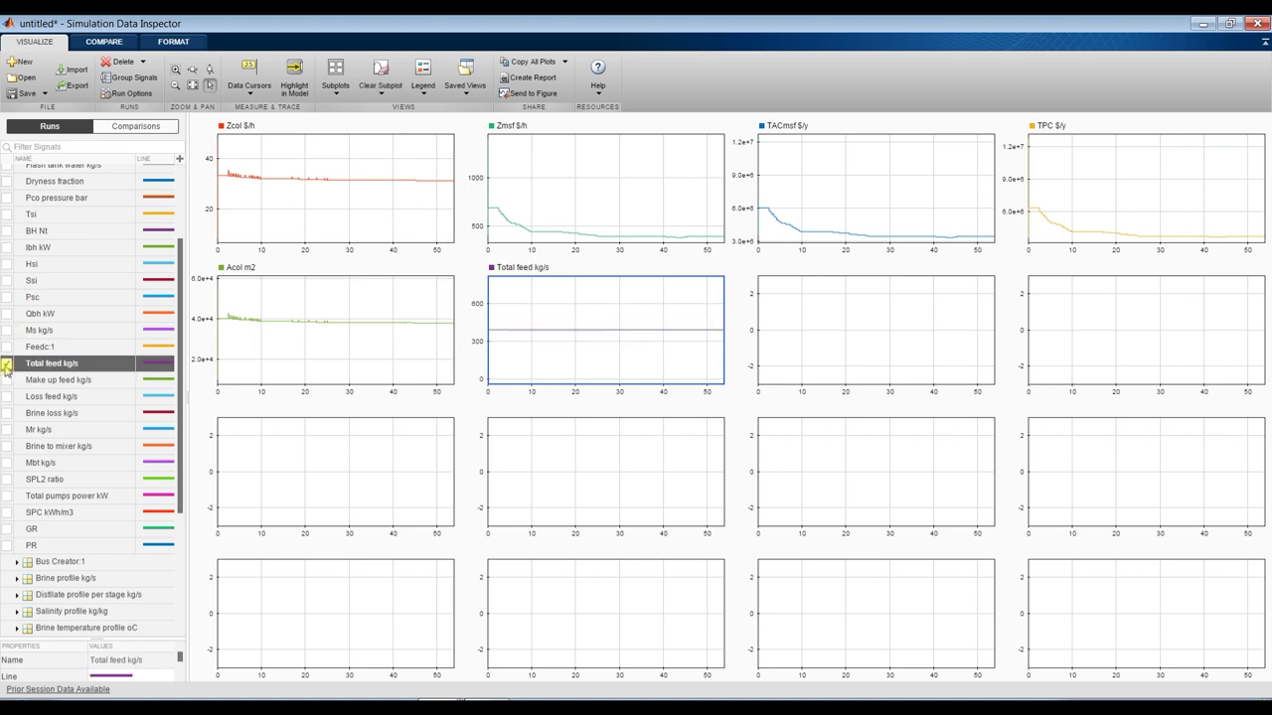
pyautogui.click(848, 322)
pyautogui.click(7, 382)
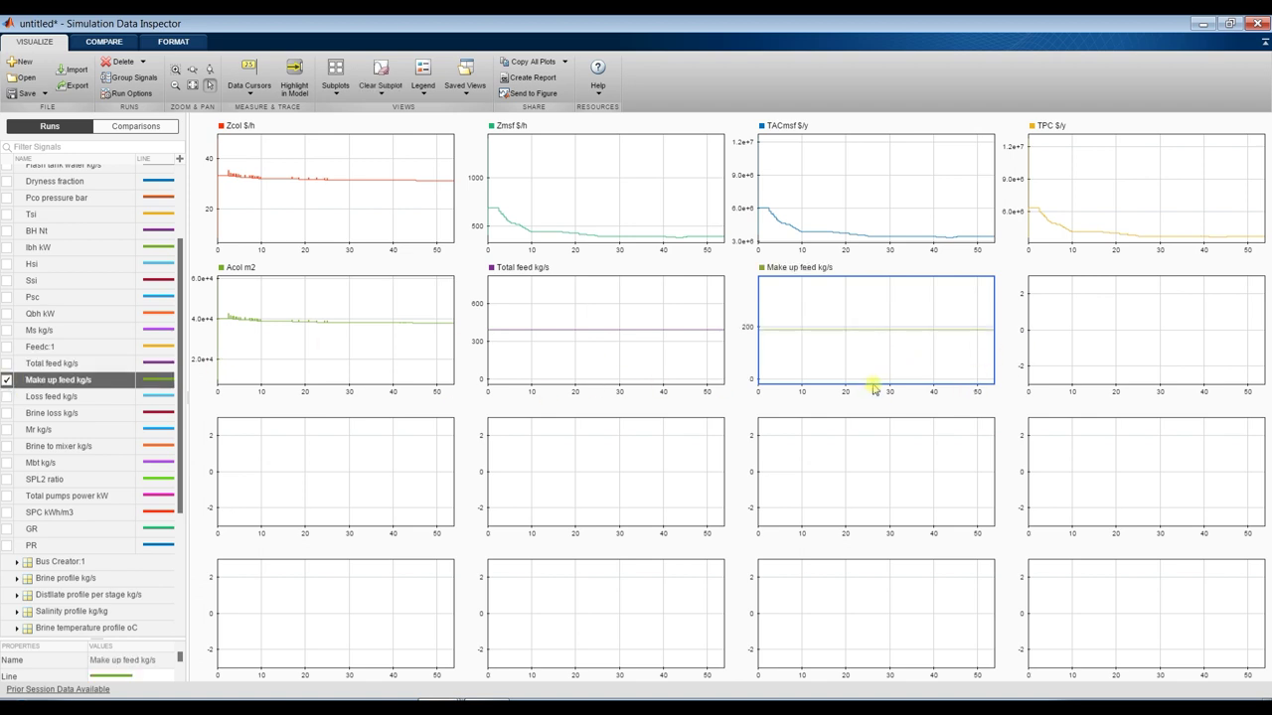
pyautogui.click(1071, 343)
pyautogui.click(7, 430)
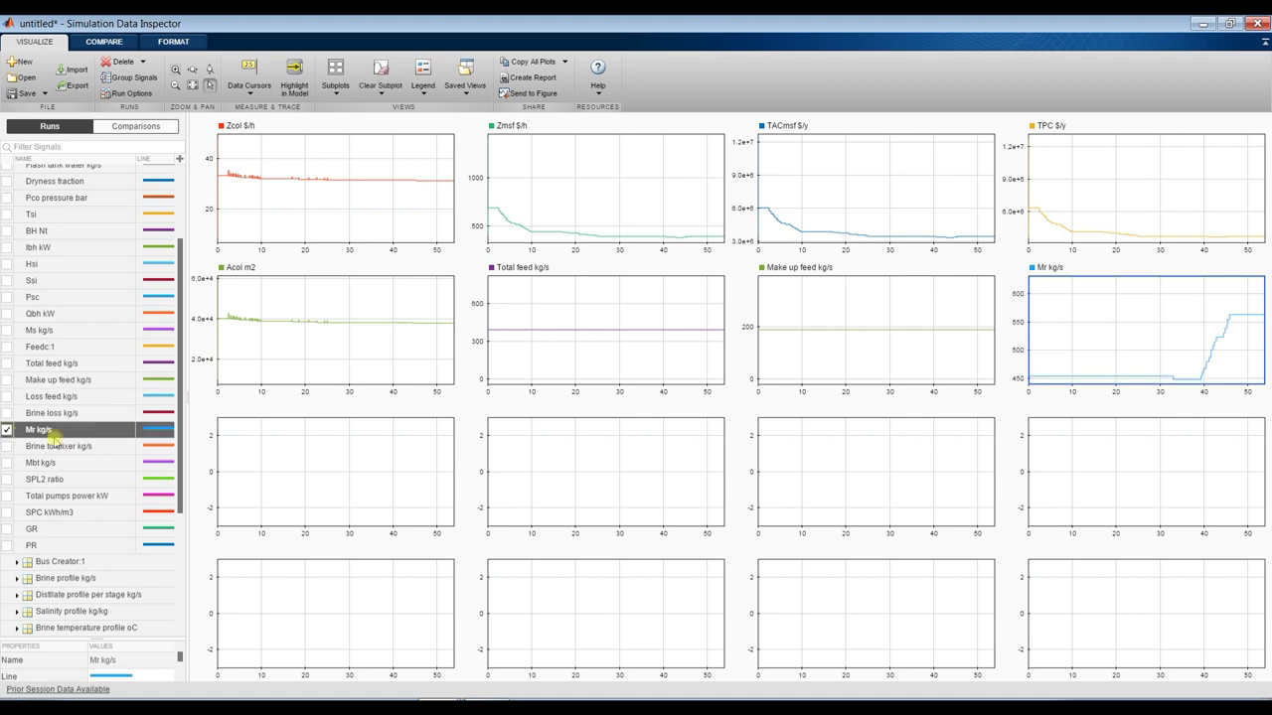
# Fill the third subplot row with Run 5's PR and GR together, and SPC kWh/m3, Dryness fraction and Tsi in separate plots.
pyautogui.click(282, 458)
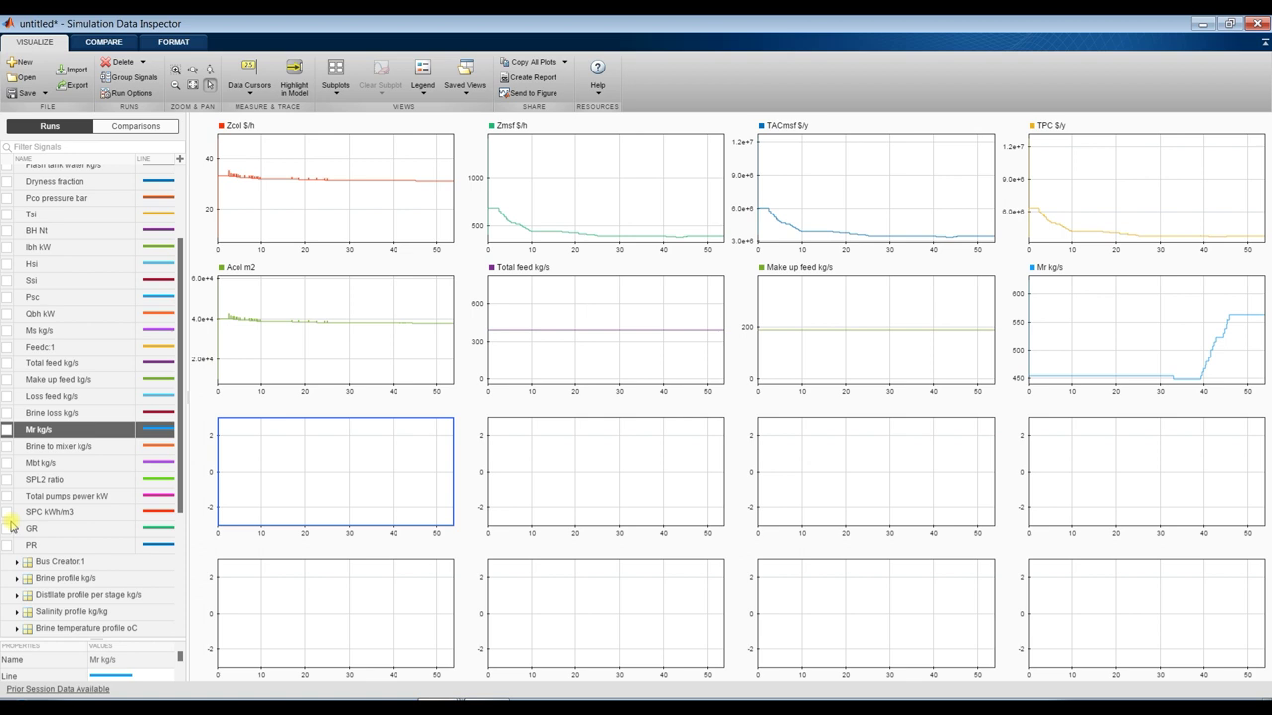
pyautogui.click(8, 545)
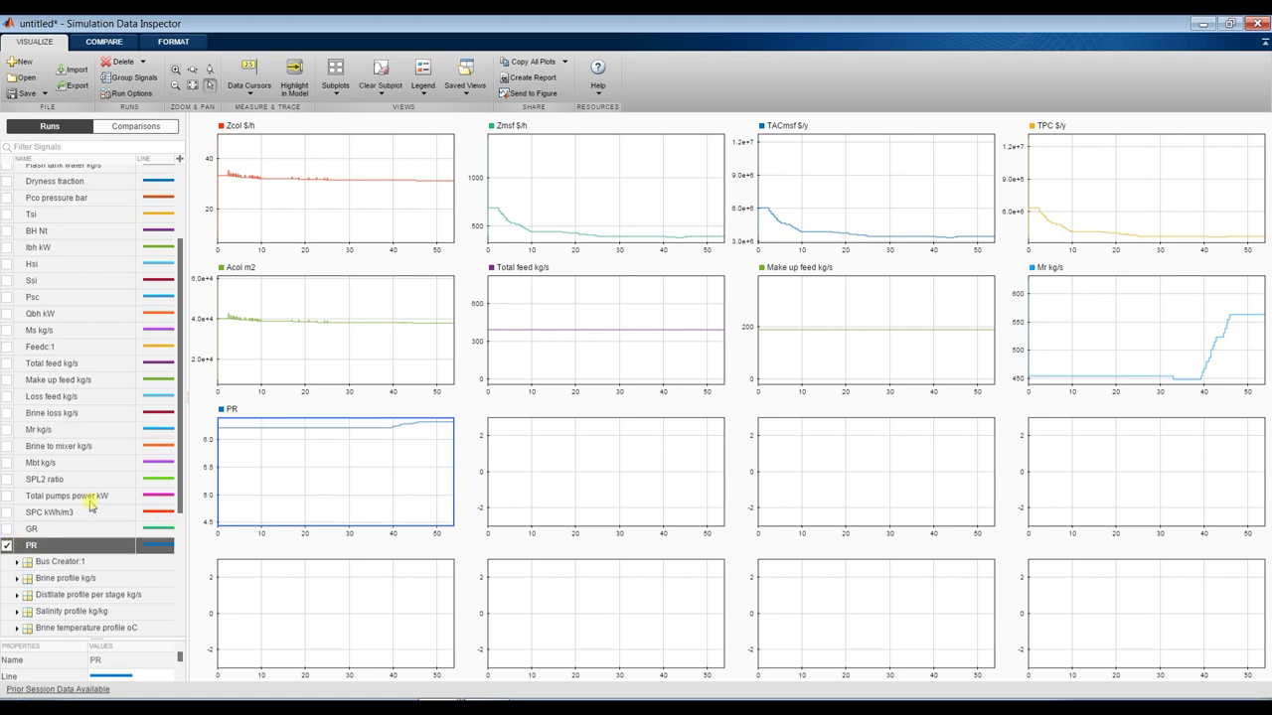
pyautogui.click(7, 529)
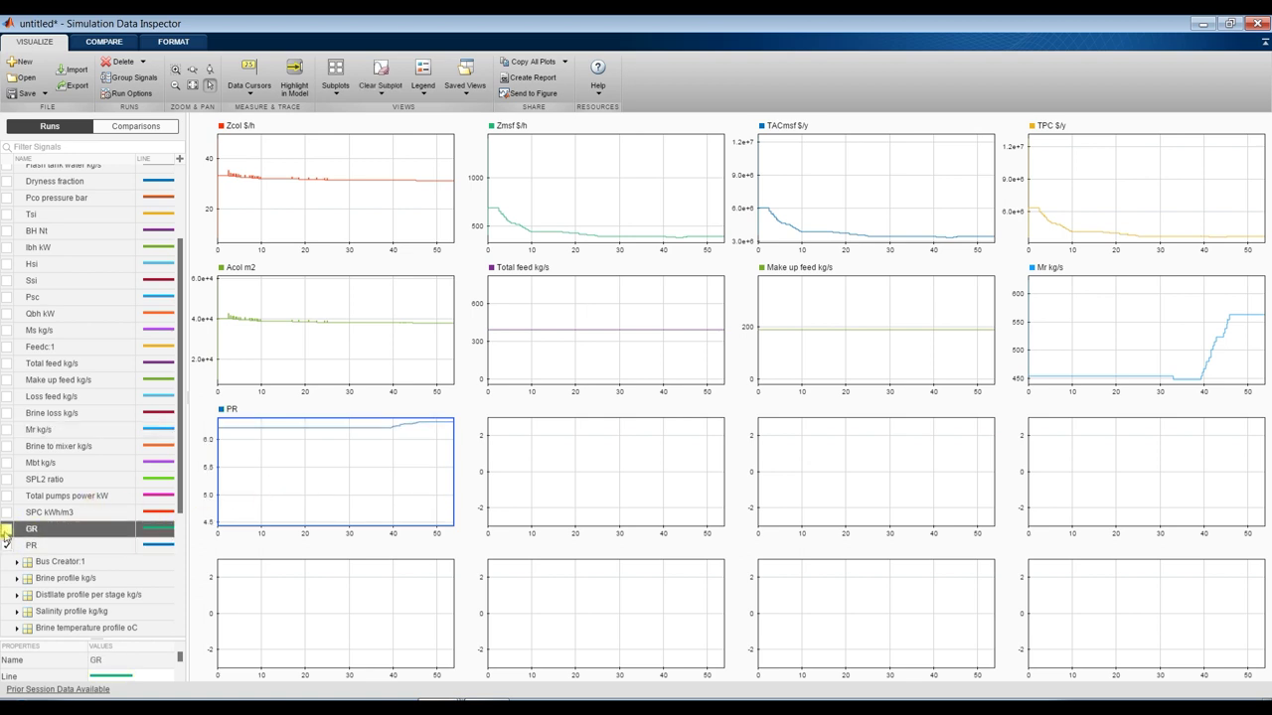
pyautogui.click(631, 478)
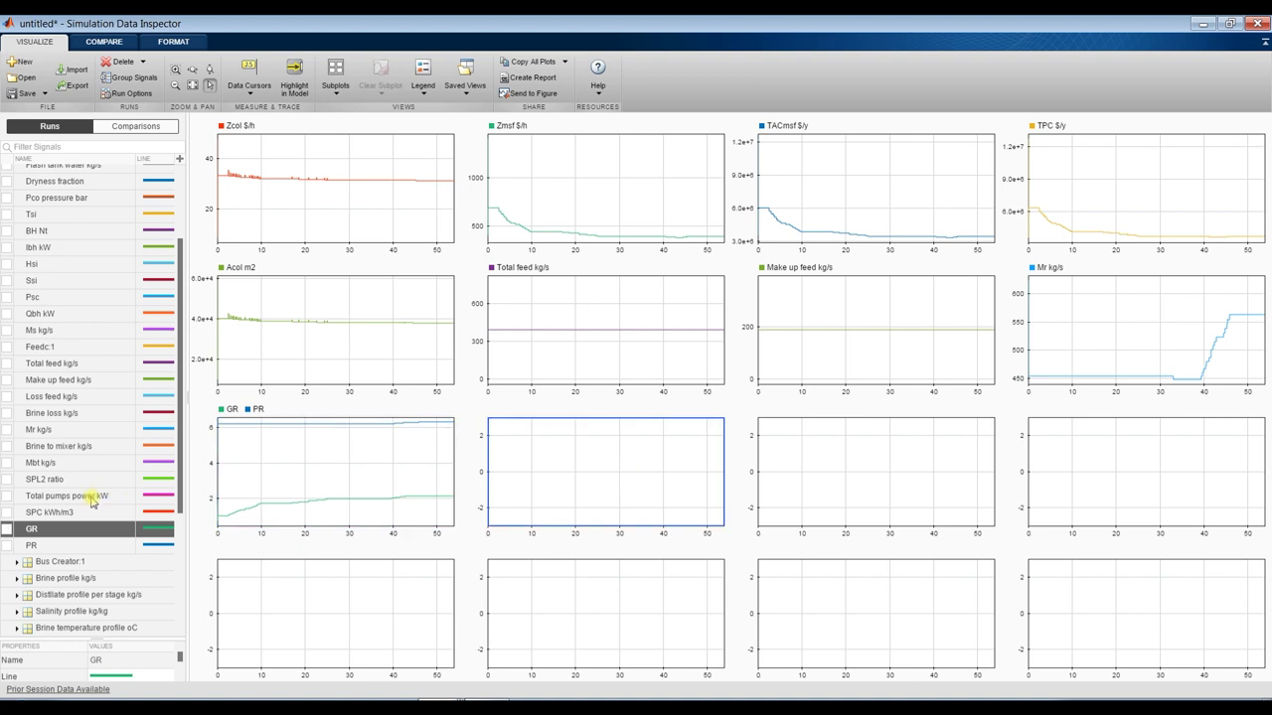
pyautogui.click(7, 513)
pyautogui.click(820, 447)
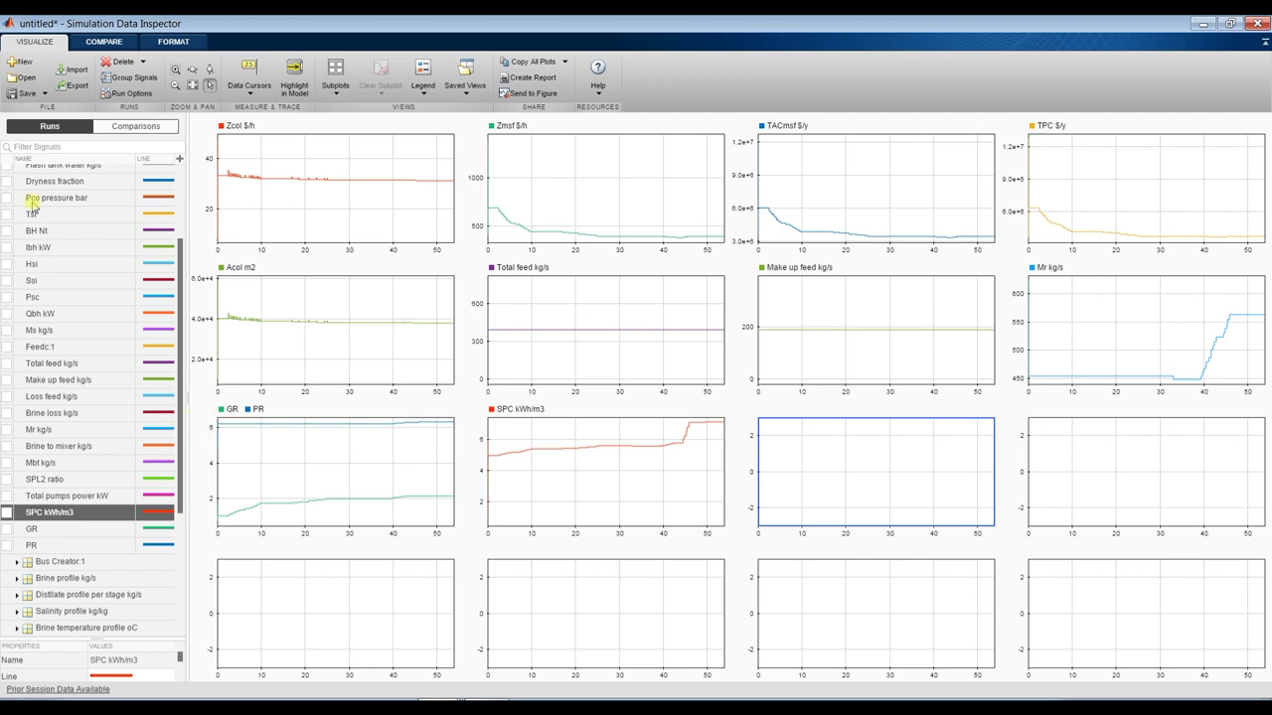
pyautogui.click(7, 182)
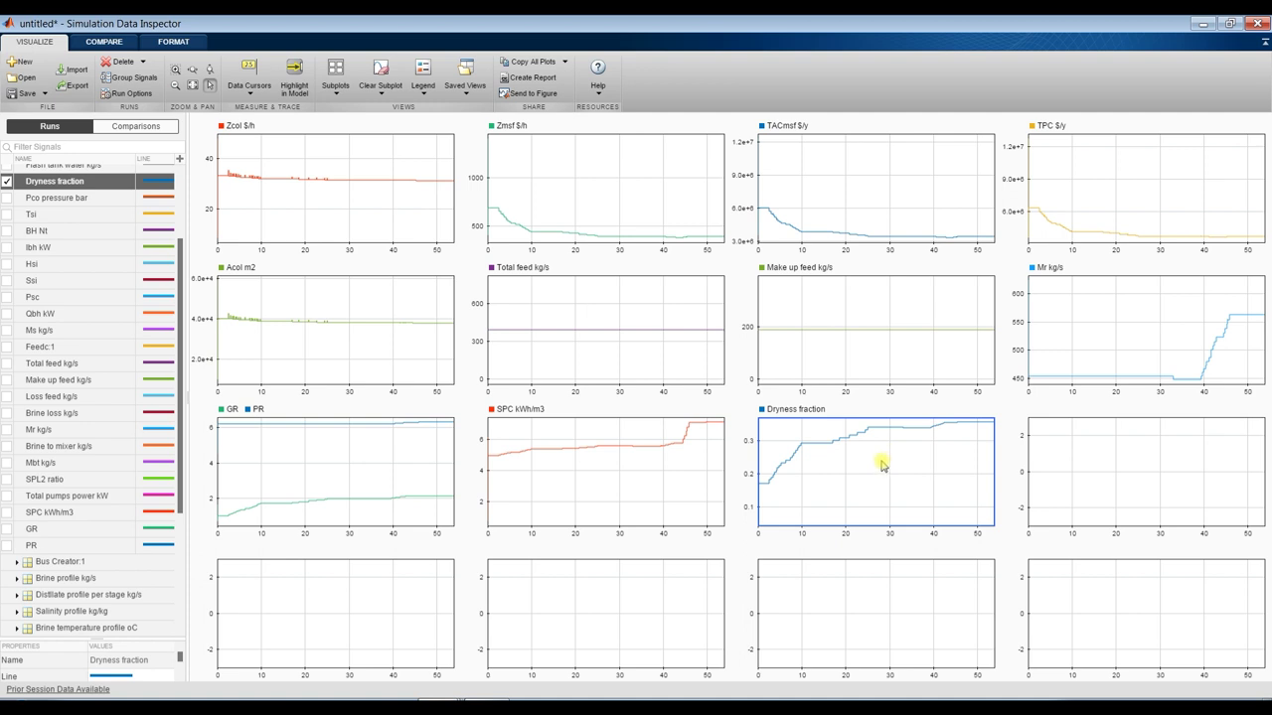
pyautogui.click(1081, 468)
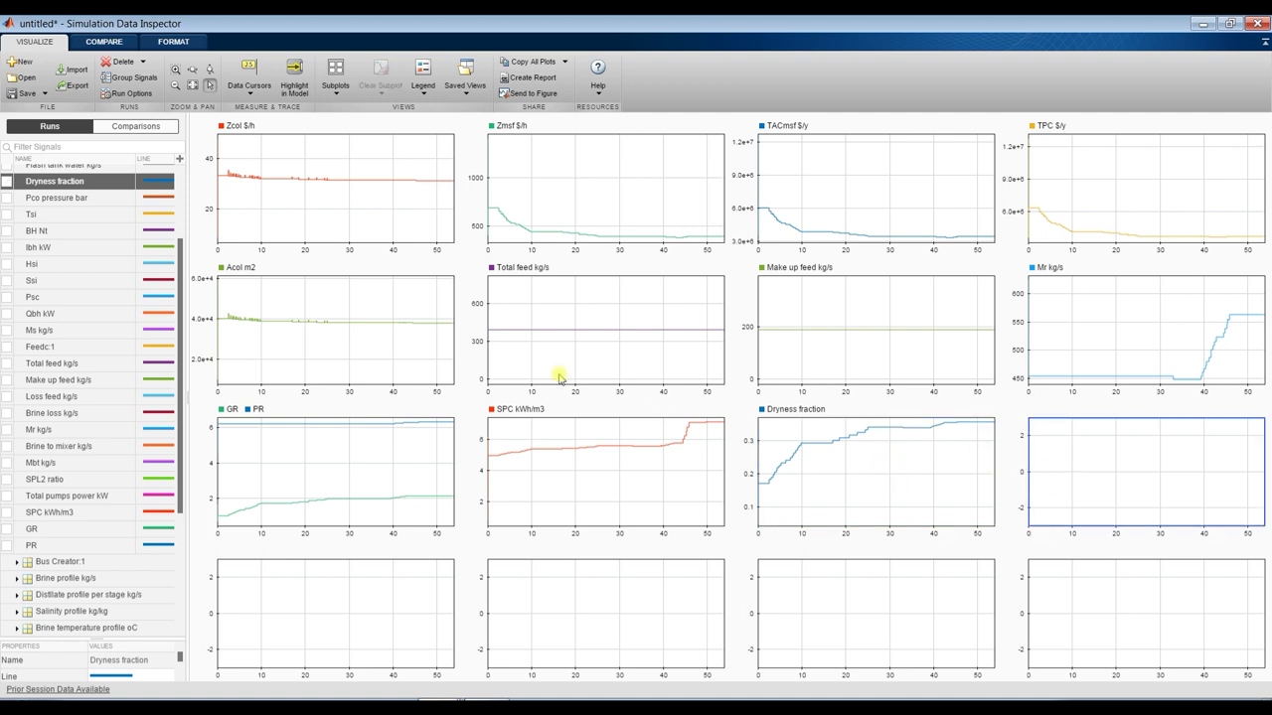
pyautogui.click(6, 215)
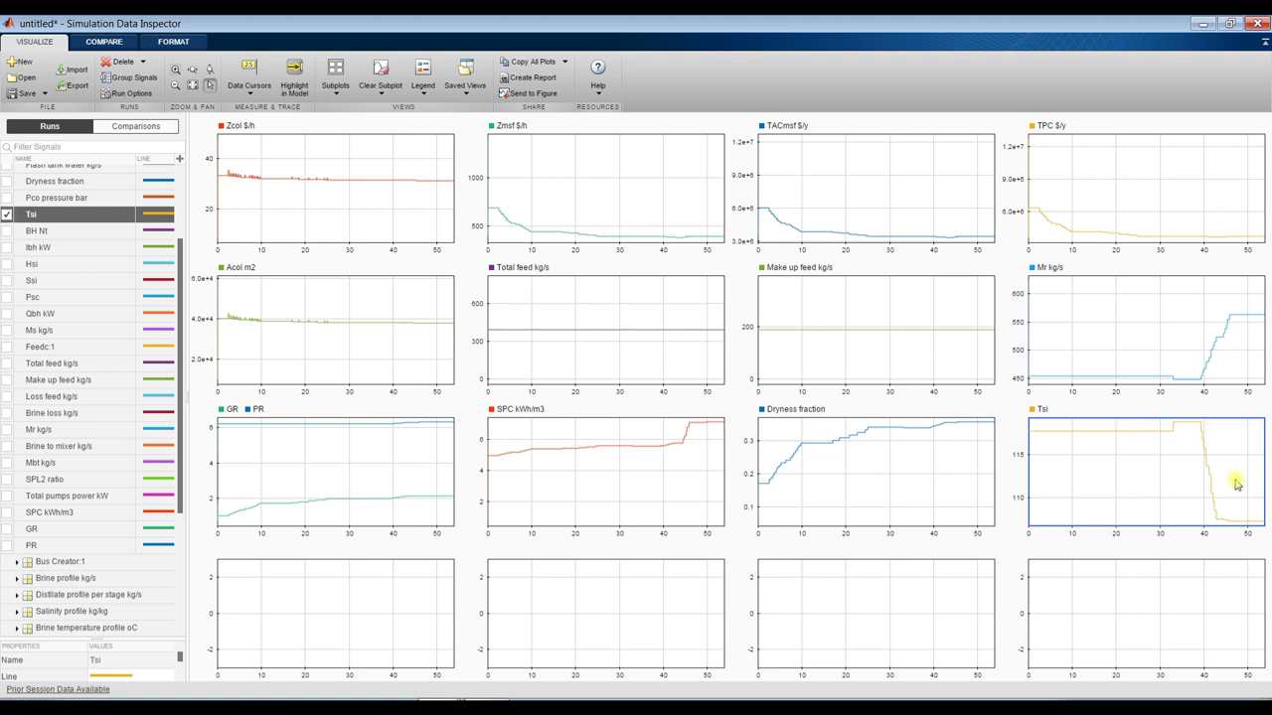